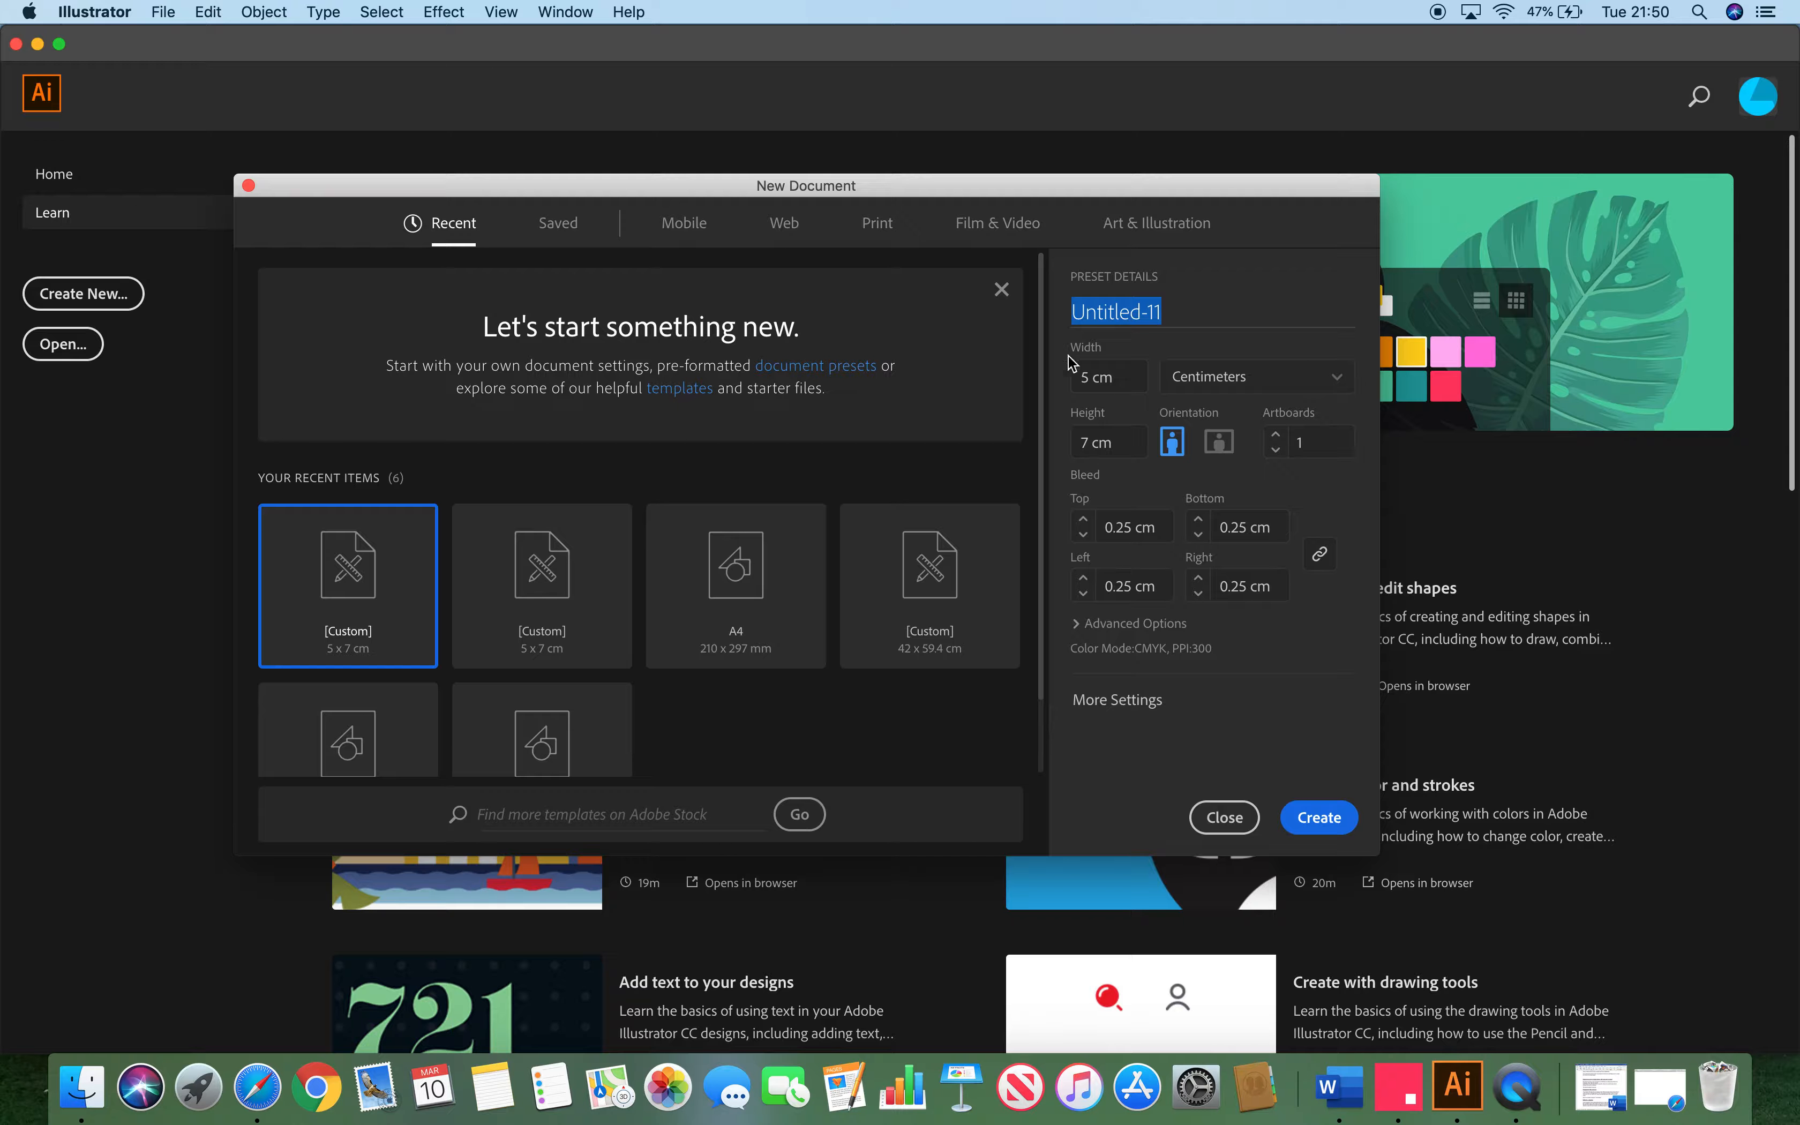
Create a 5 x 7 cm portrait document with one artboard, 0.25 cm bleed, CMYK color and 300 ppi raster effects
click(1062, 330)
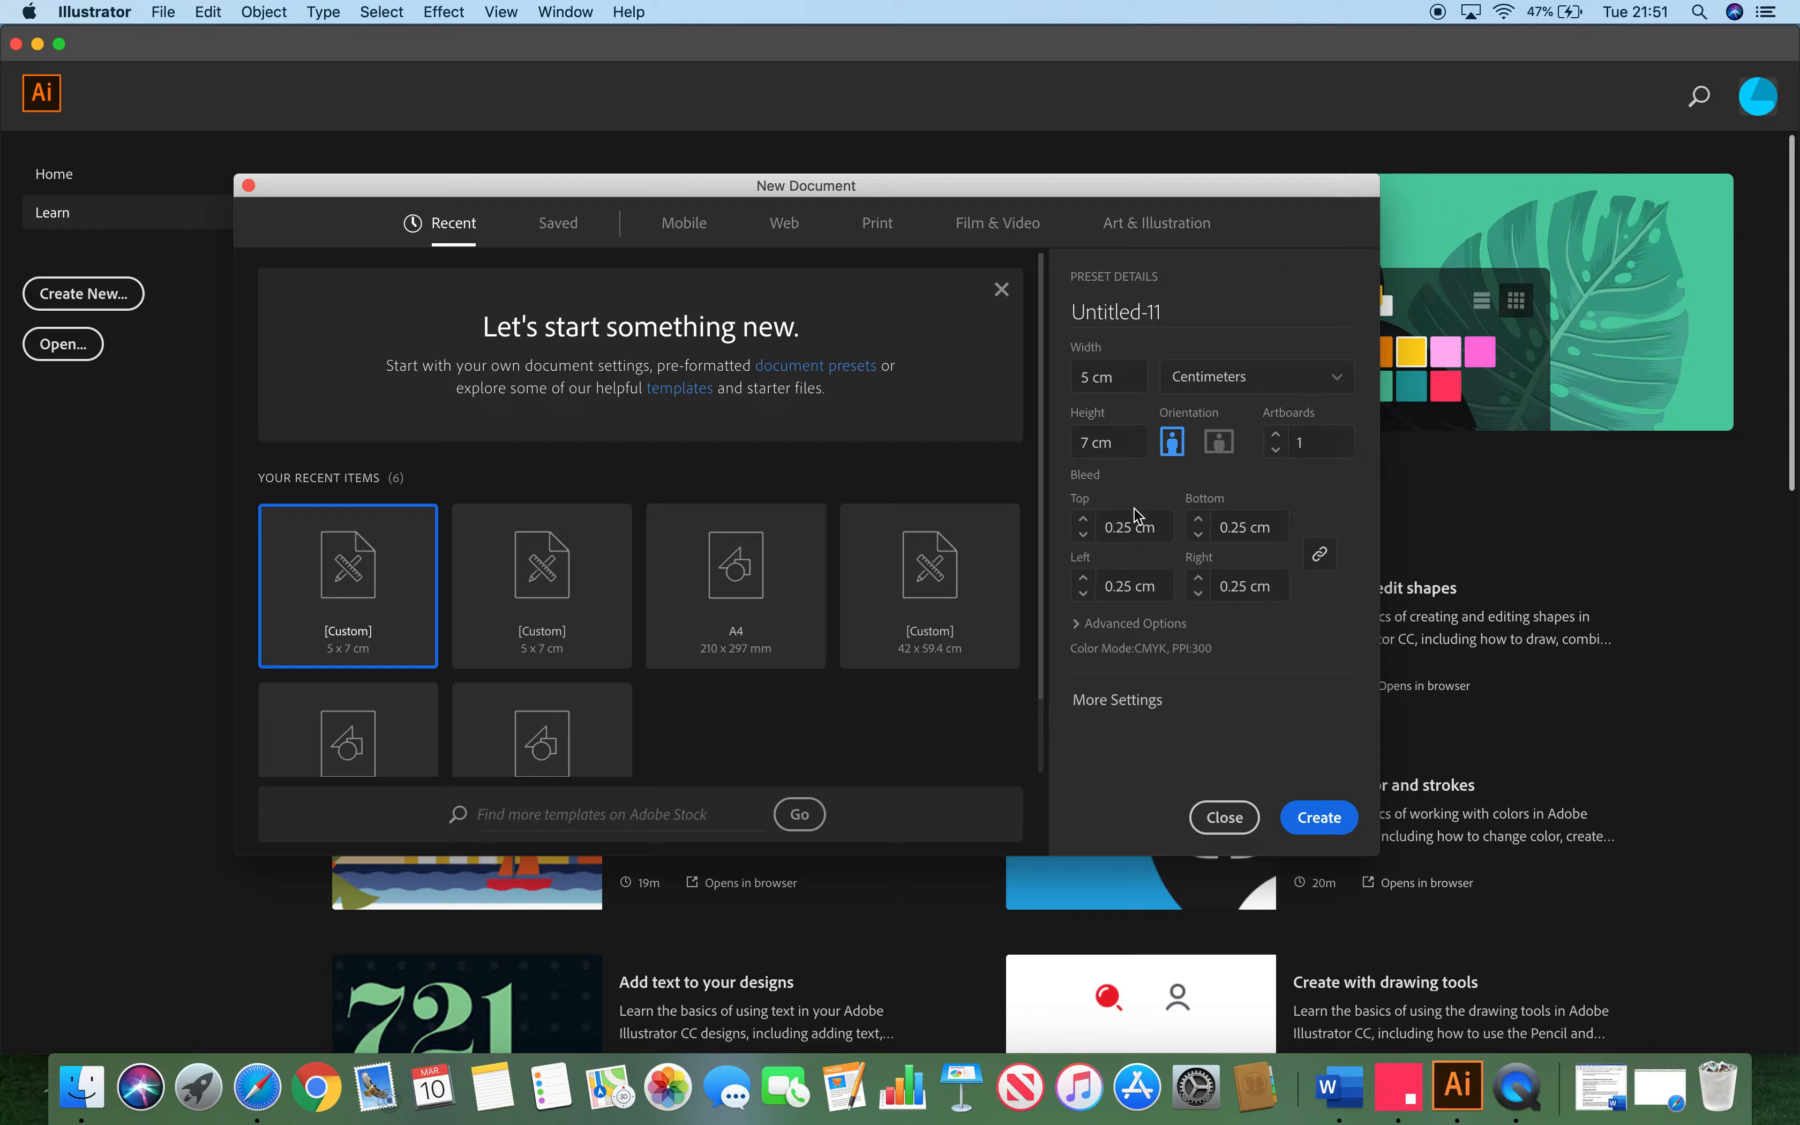
click(1078, 622)
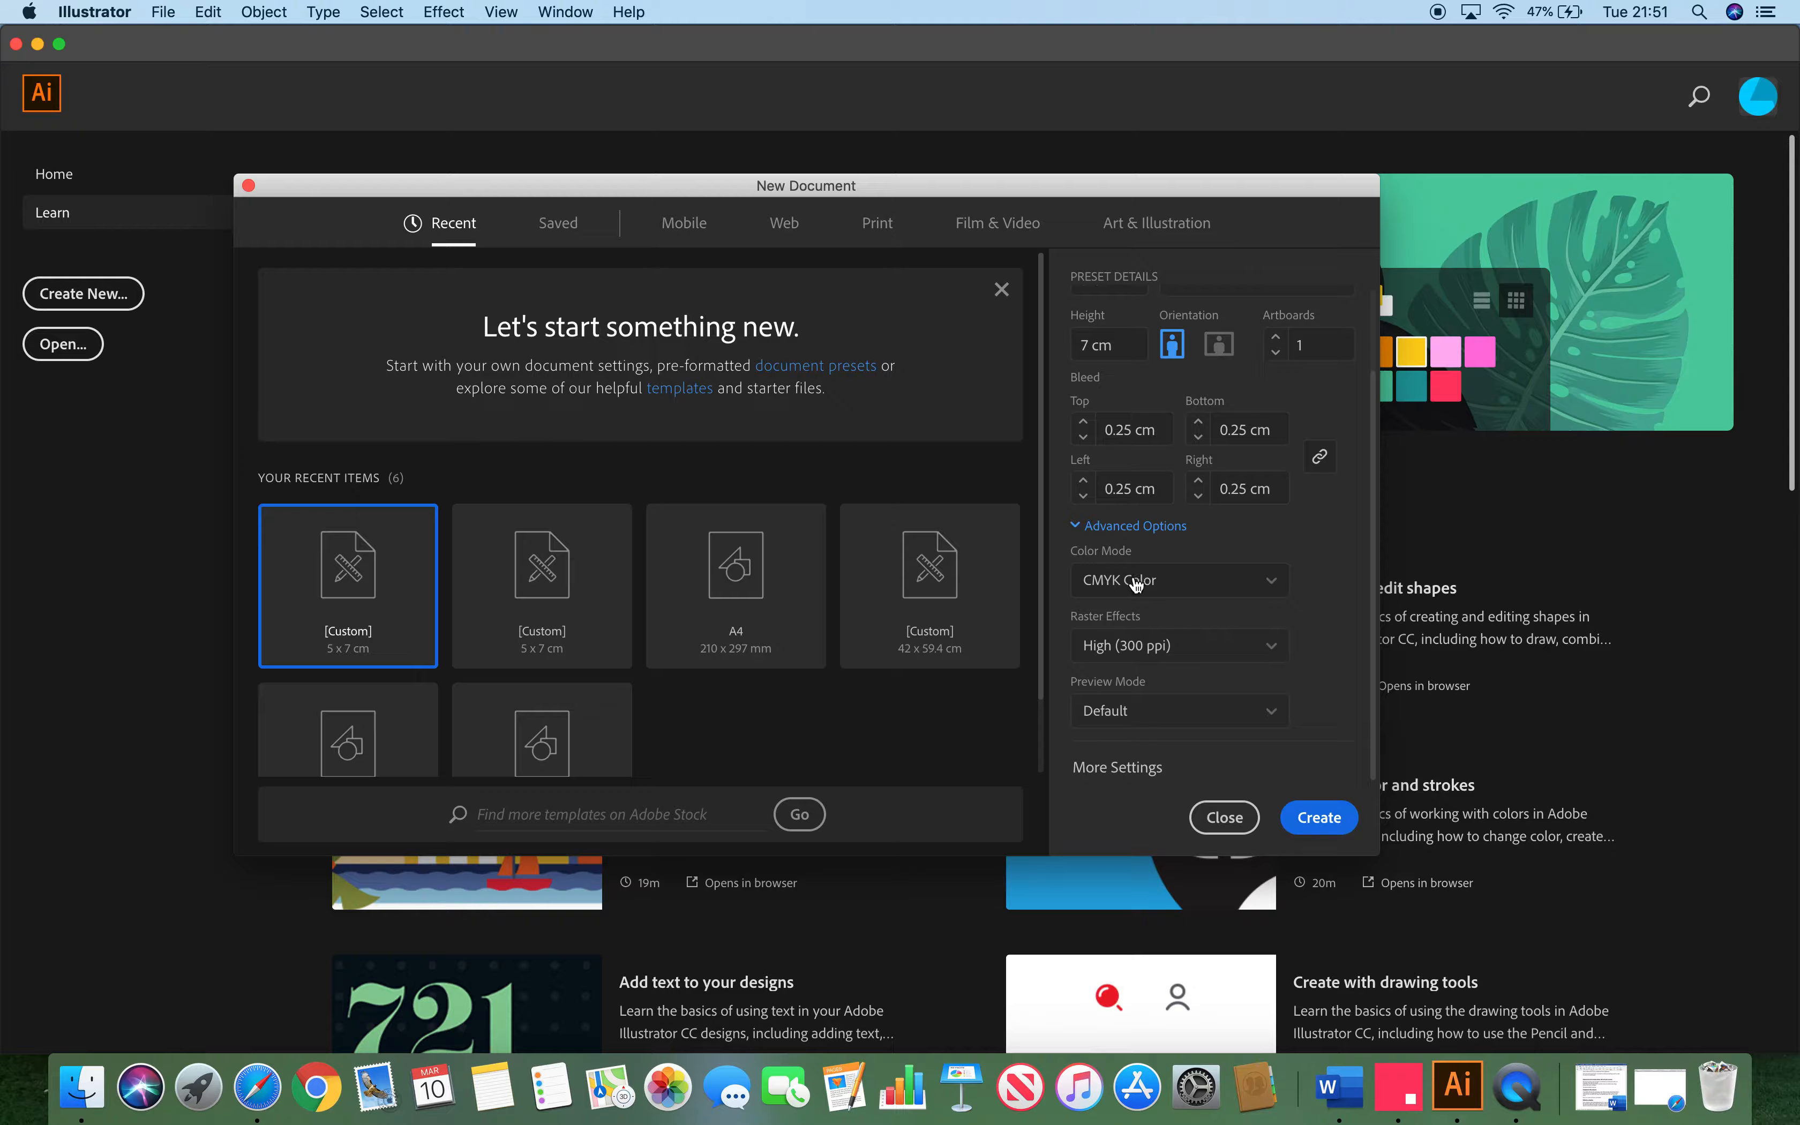
click(1327, 818)
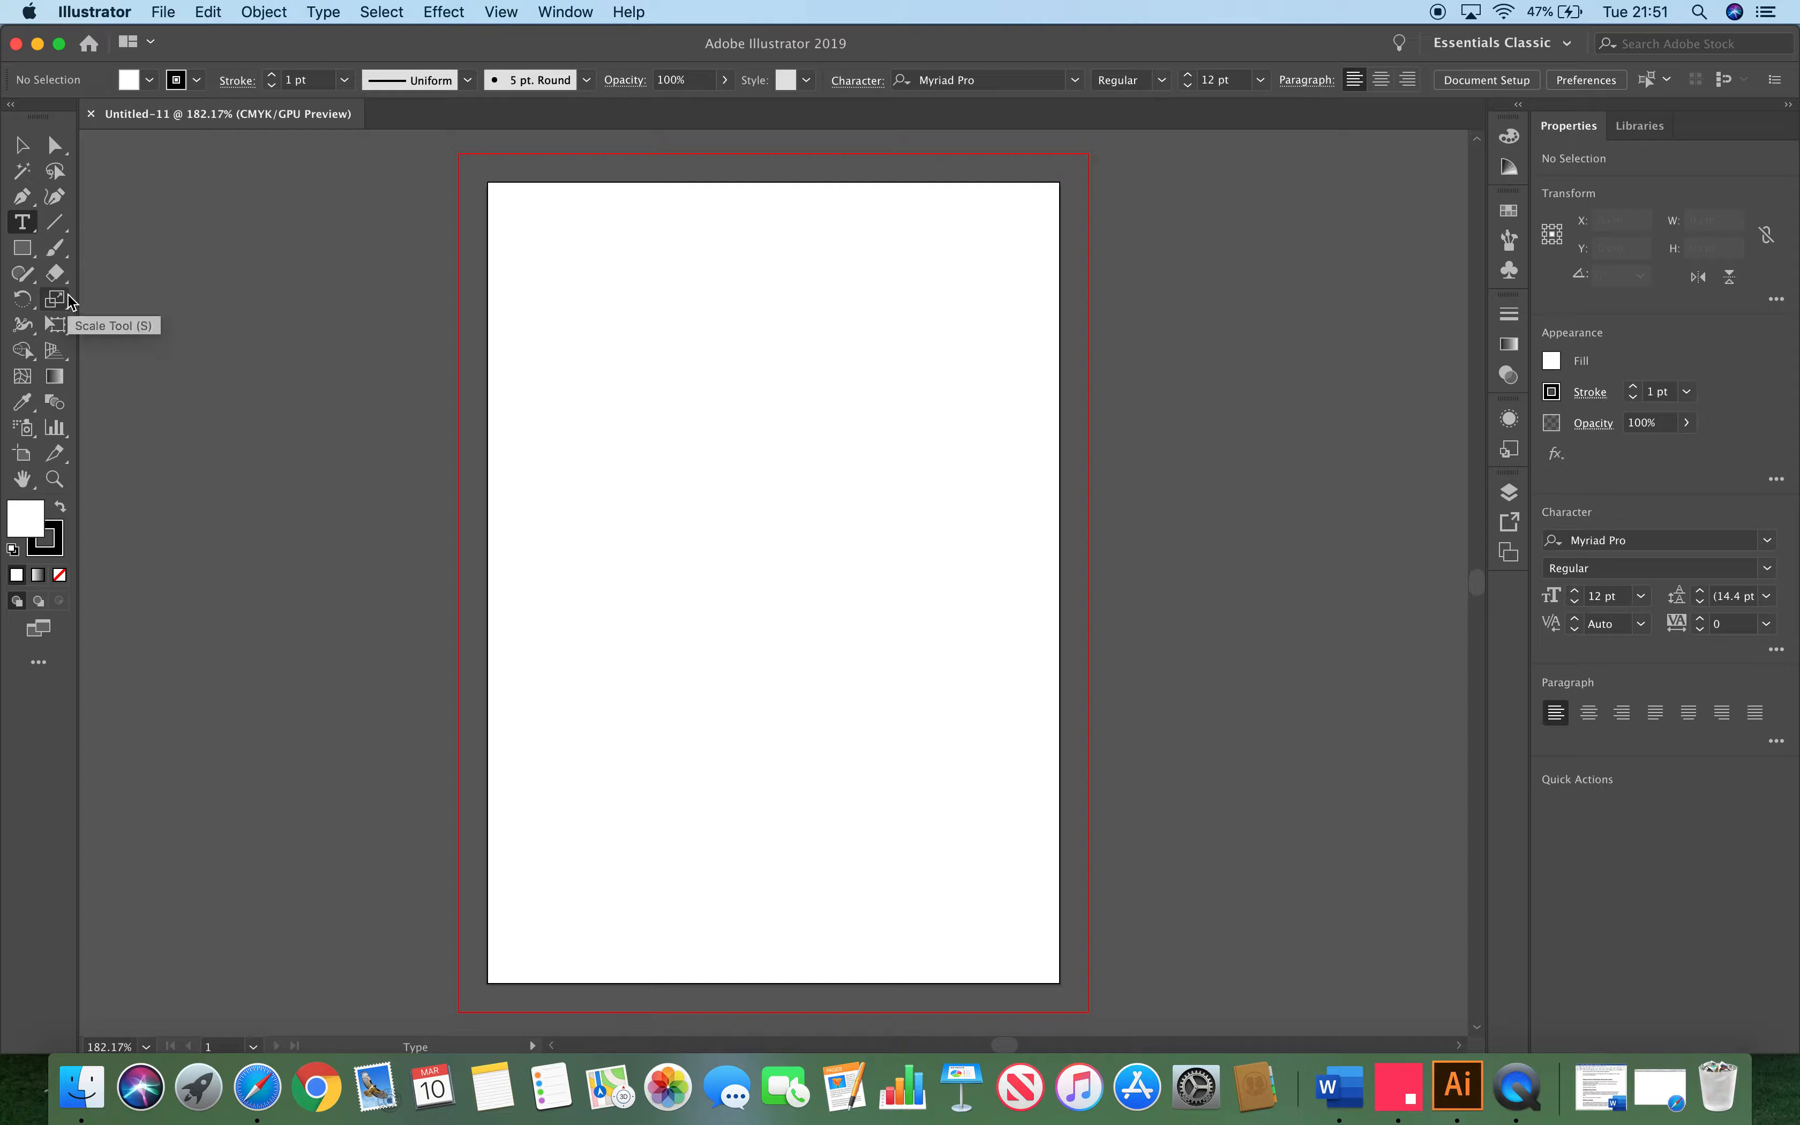
Draw a 5 x 7 cm rectangle that exactly covers the artboard
click(34, 250)
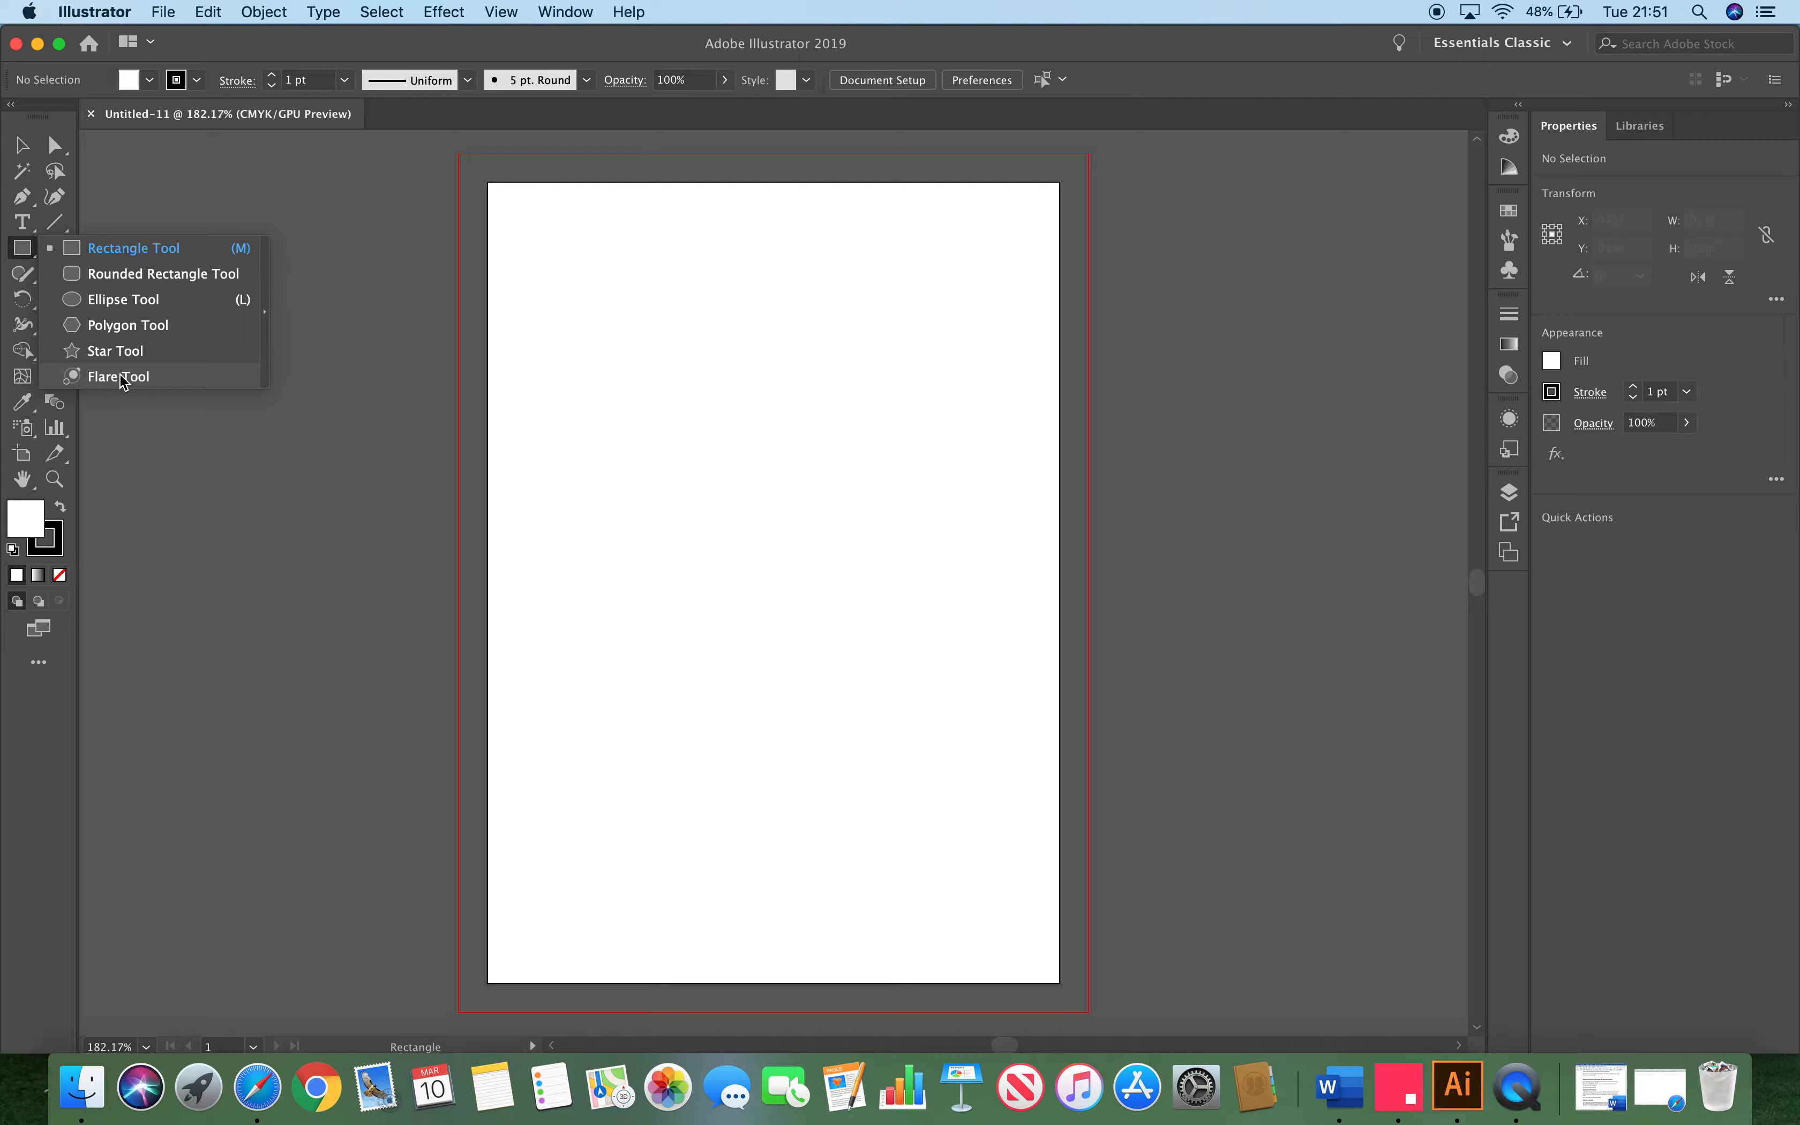
click(144, 250)
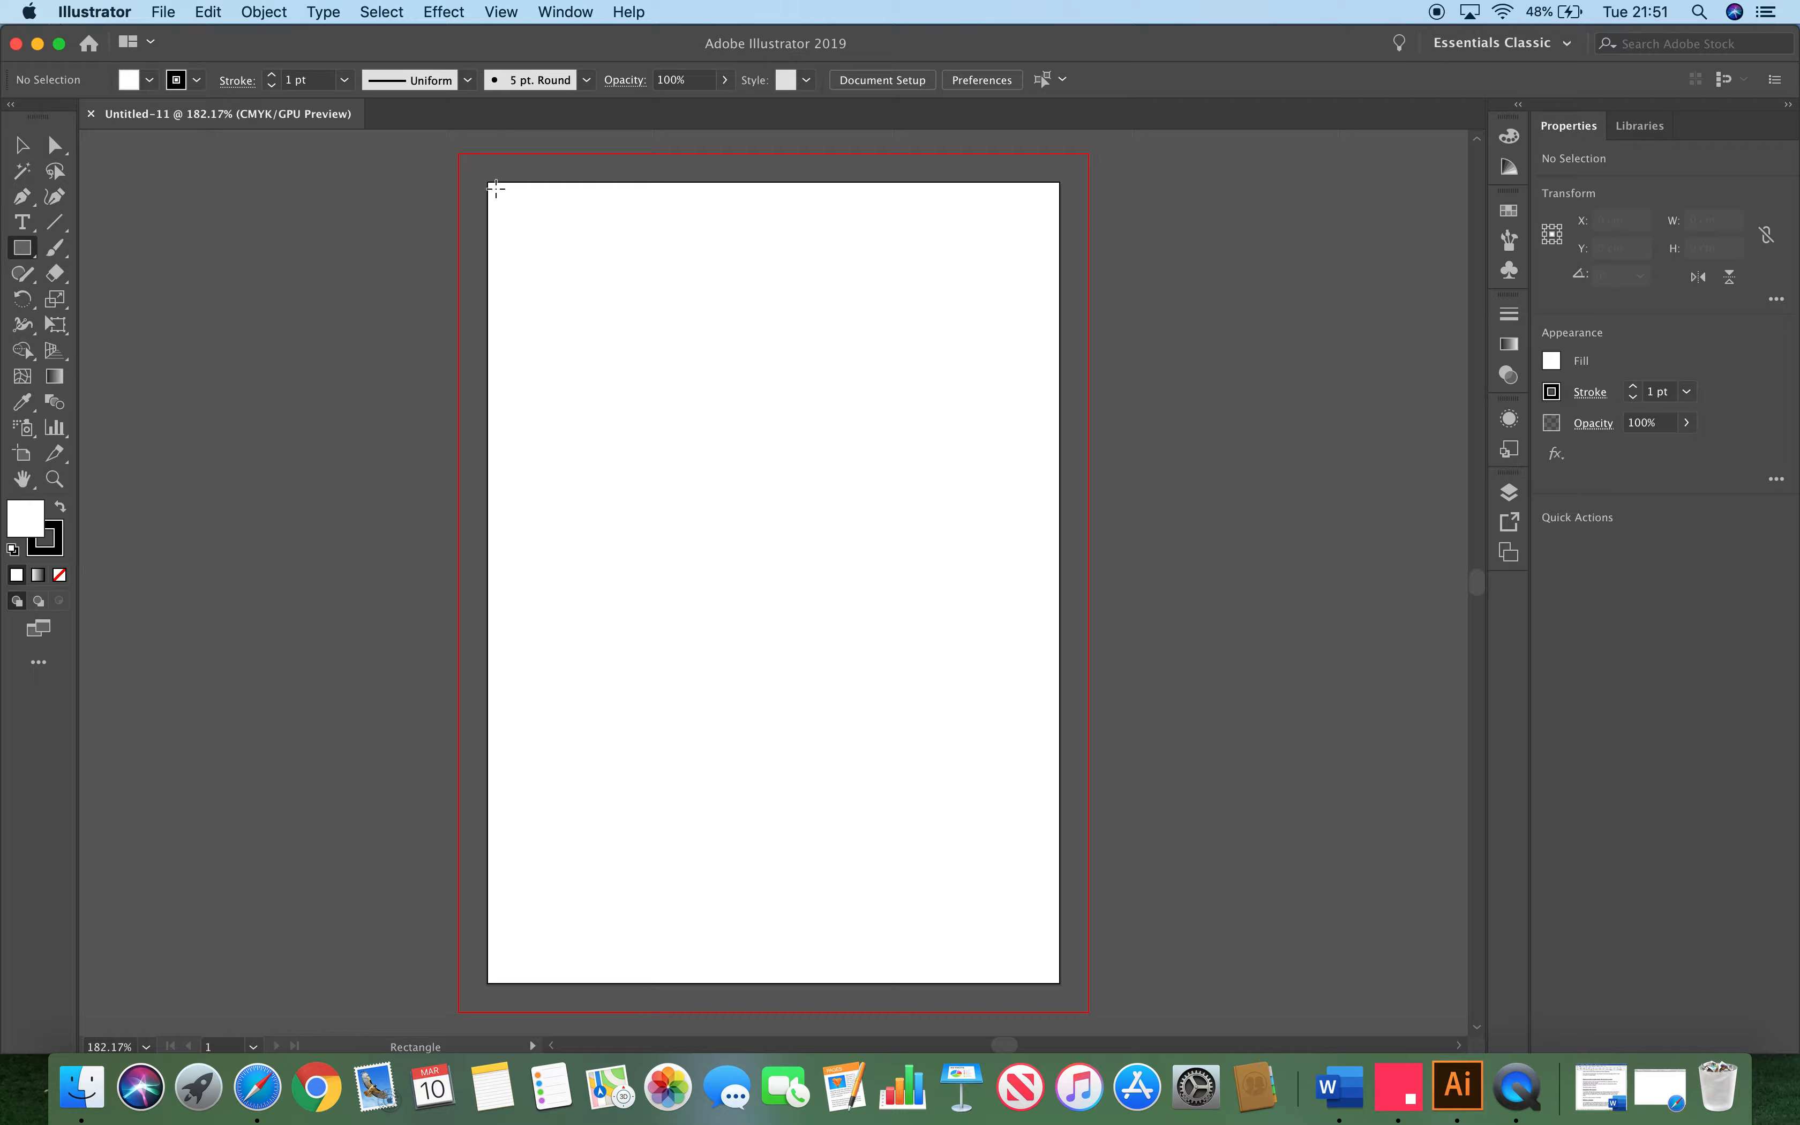
drag(489, 183, 1059, 983)
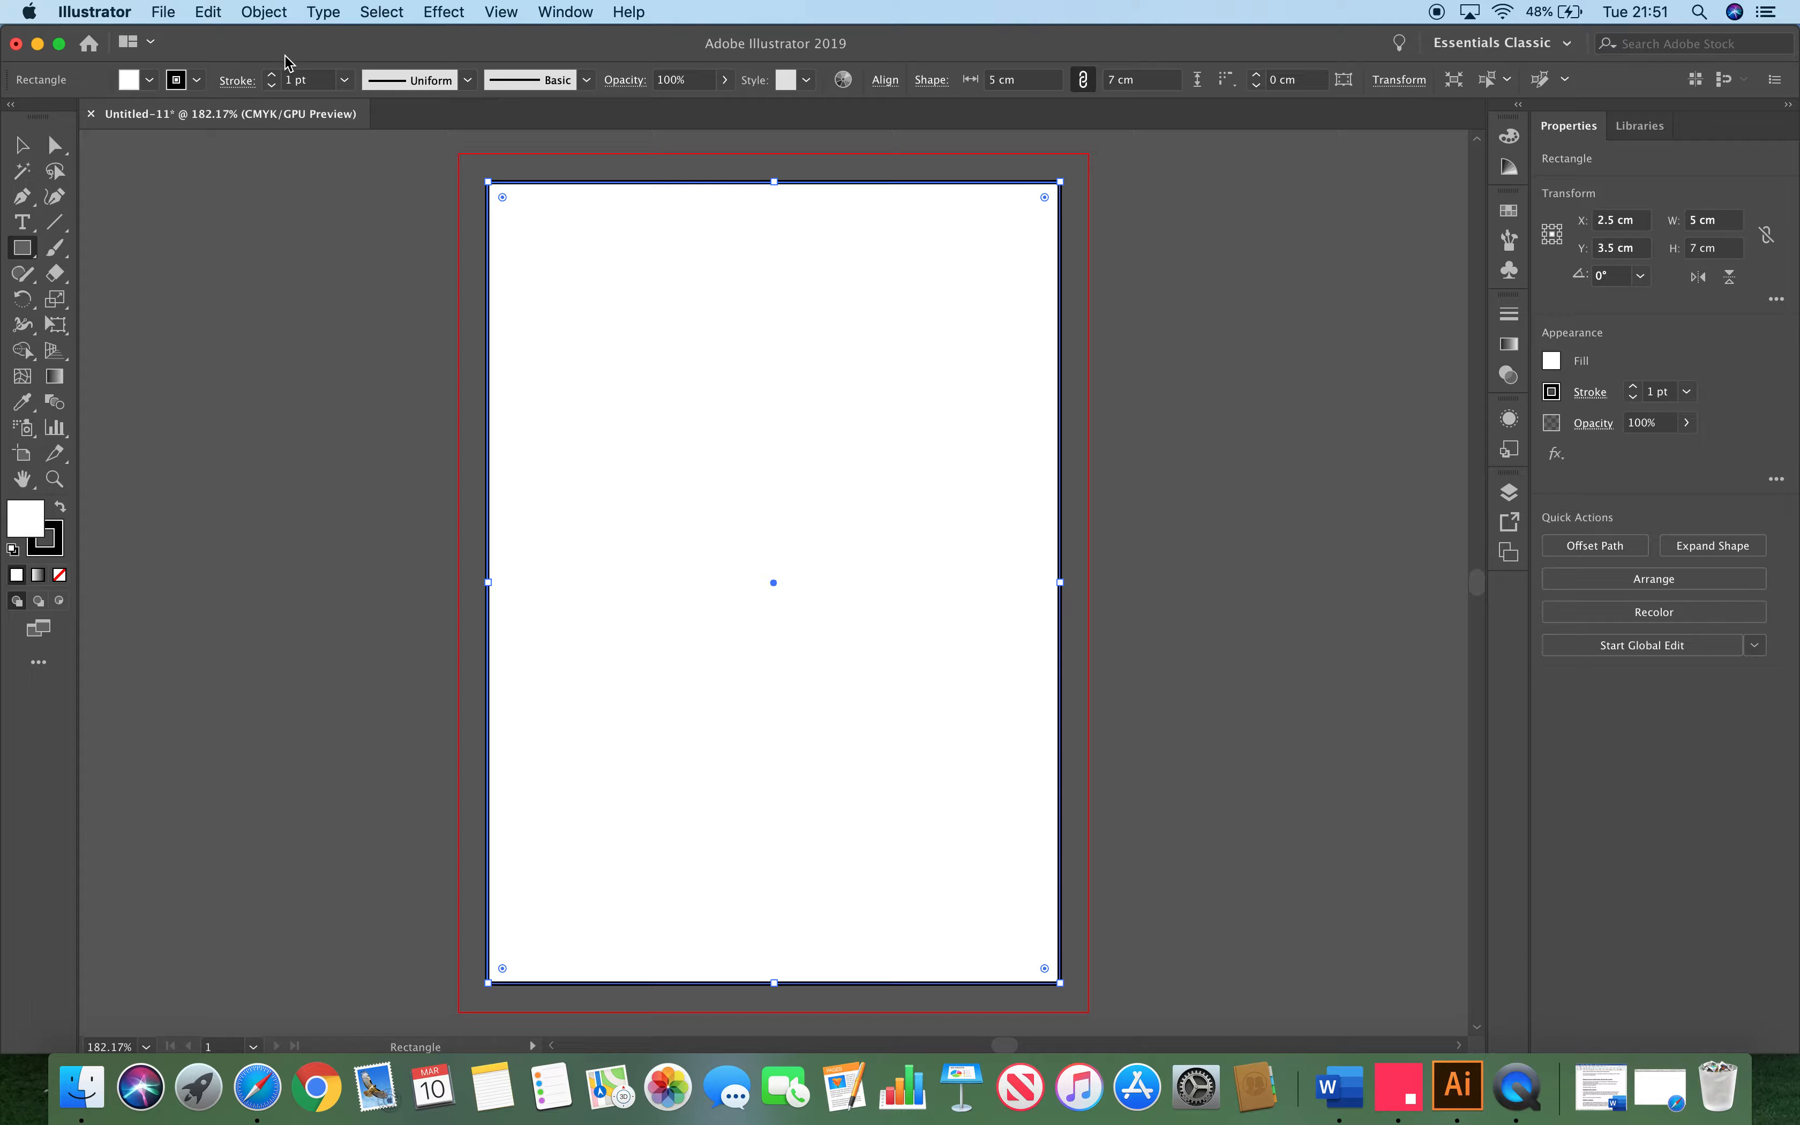
Give the background rectangle a 3 pt stroke in a deep pink swatch
click(273, 76)
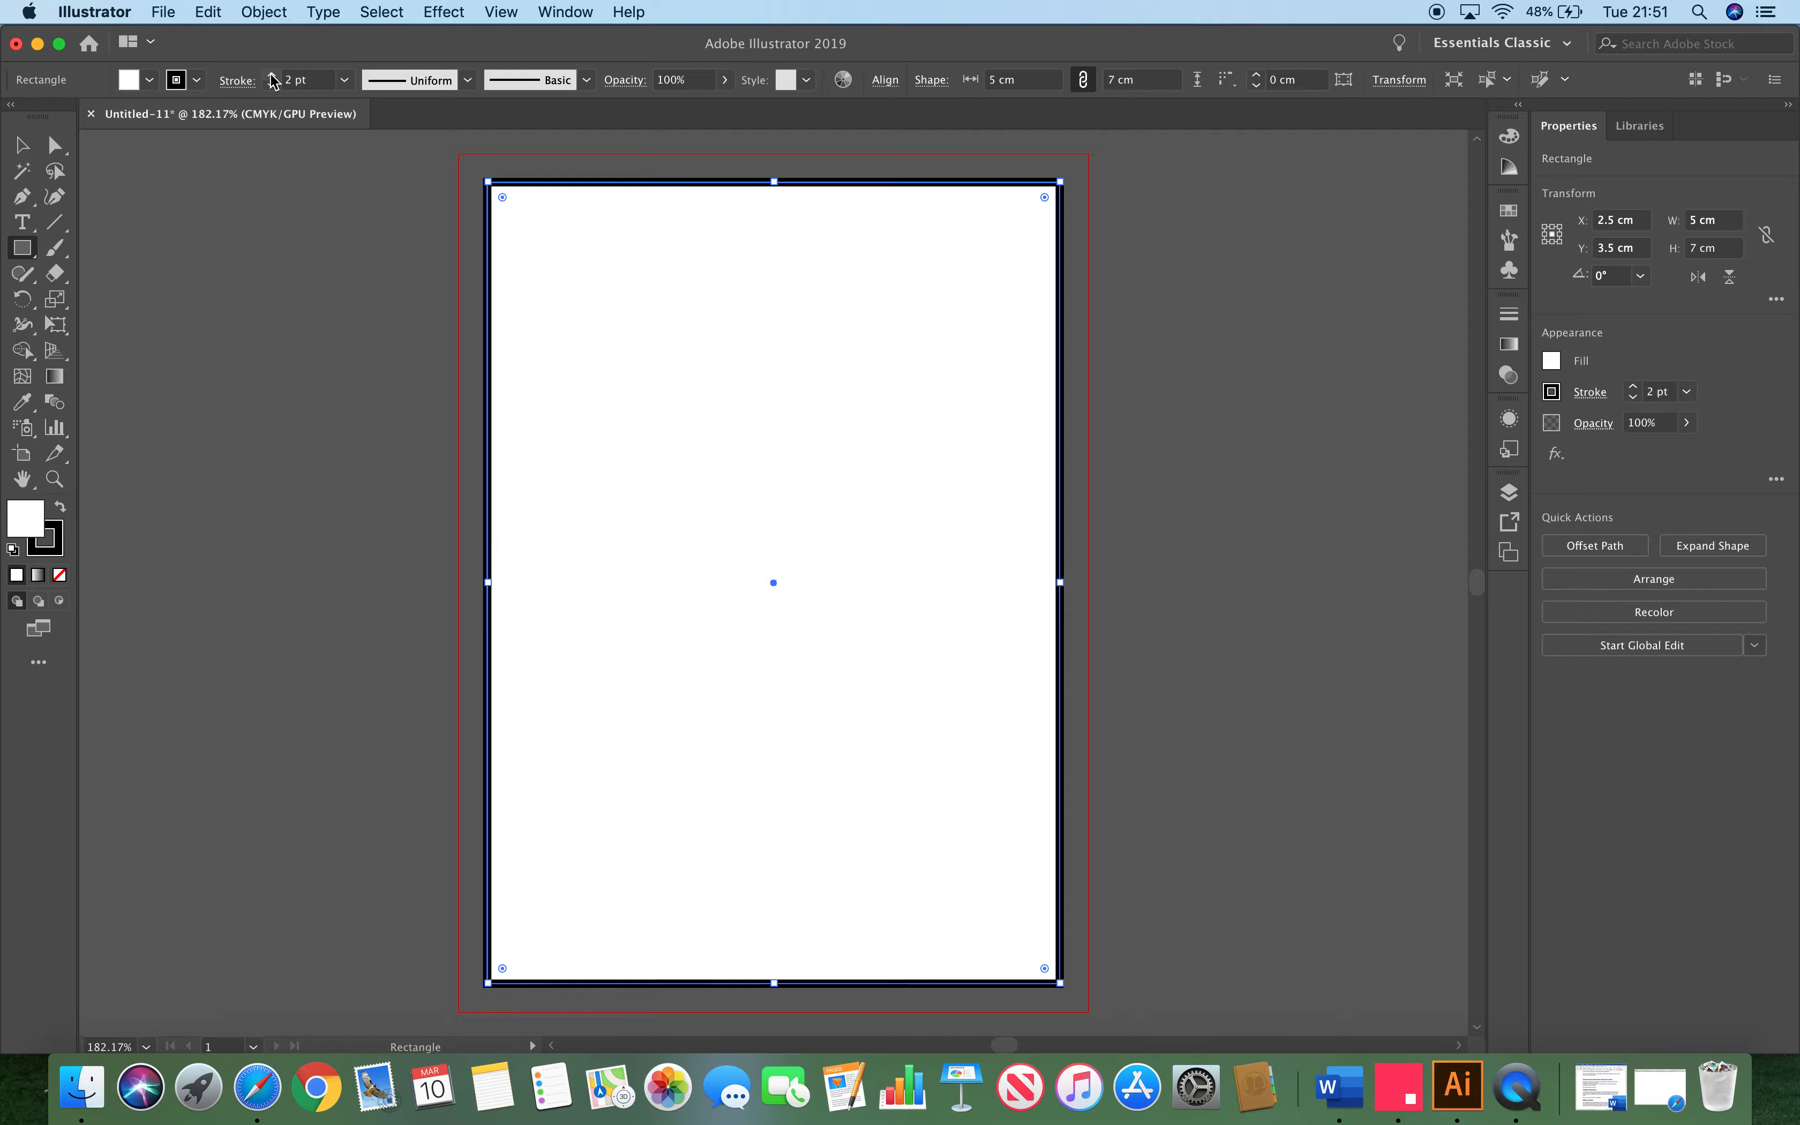
click(272, 76)
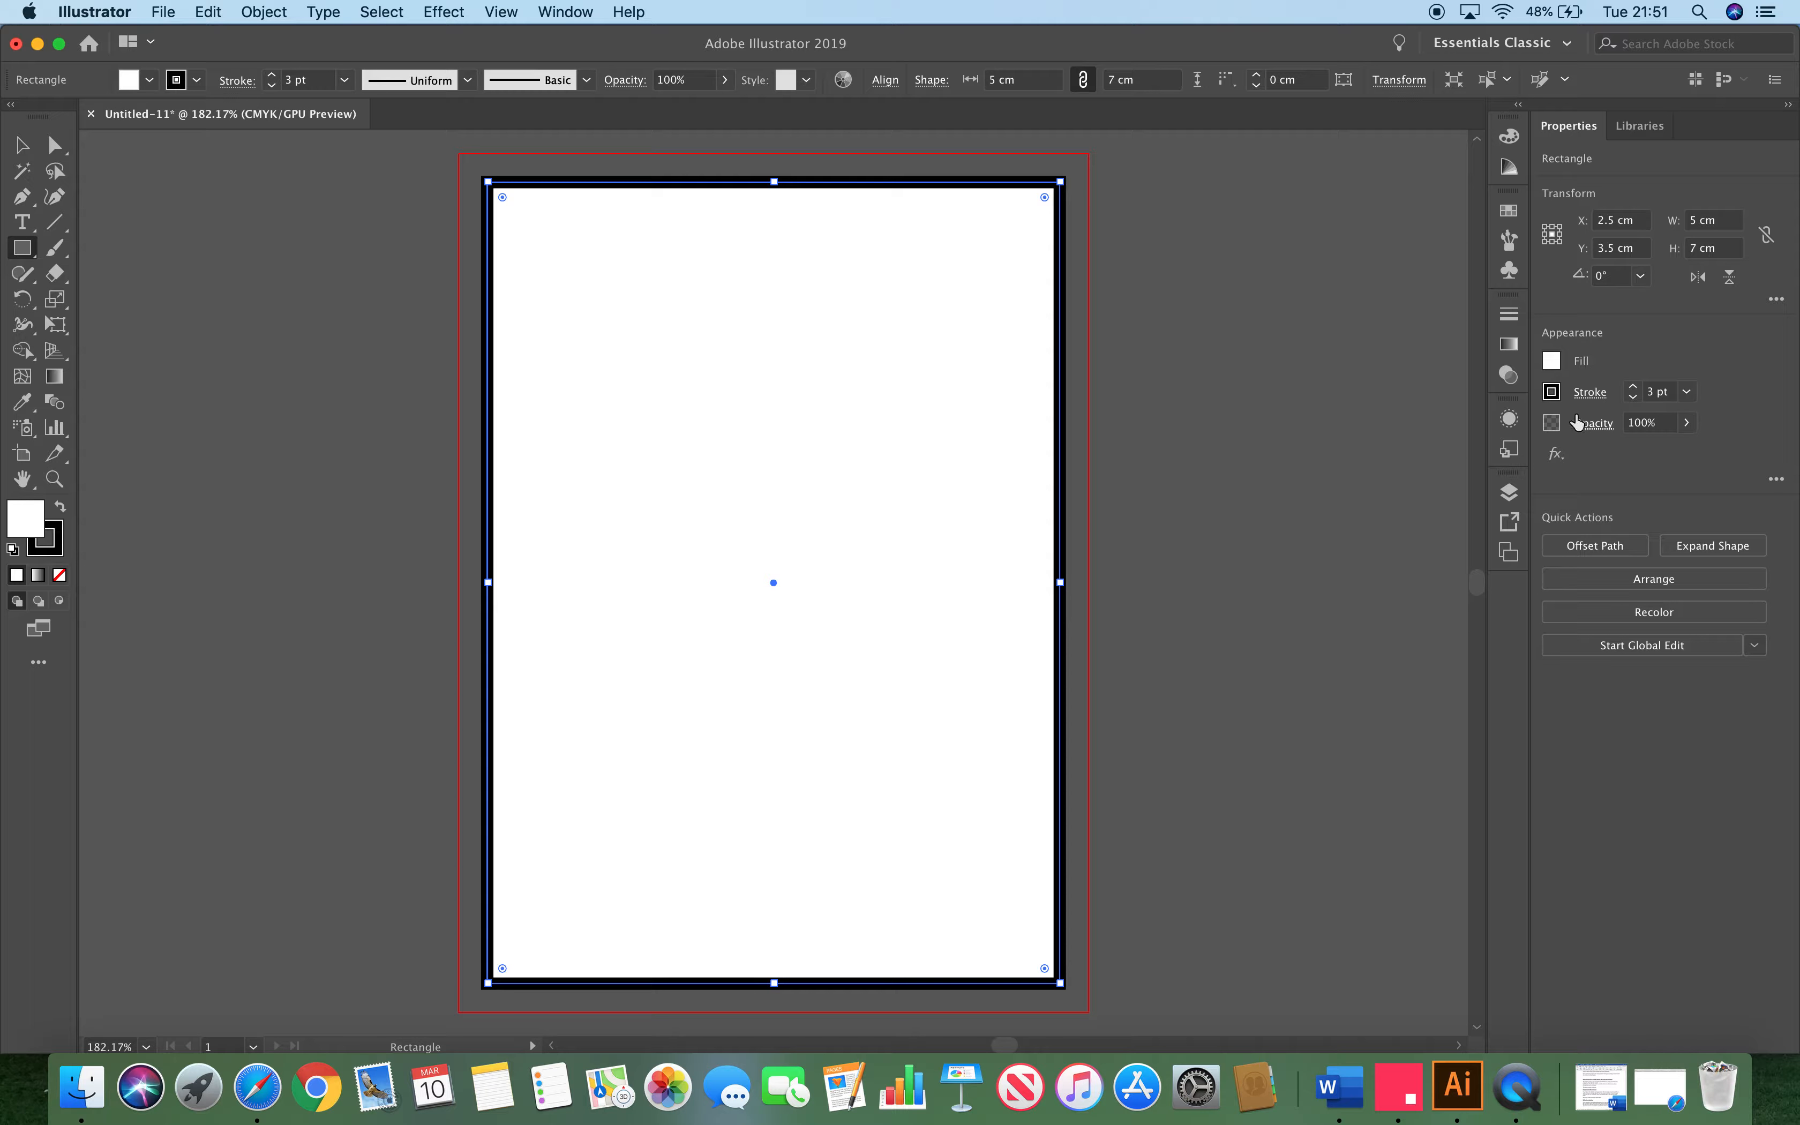
click(1552, 392)
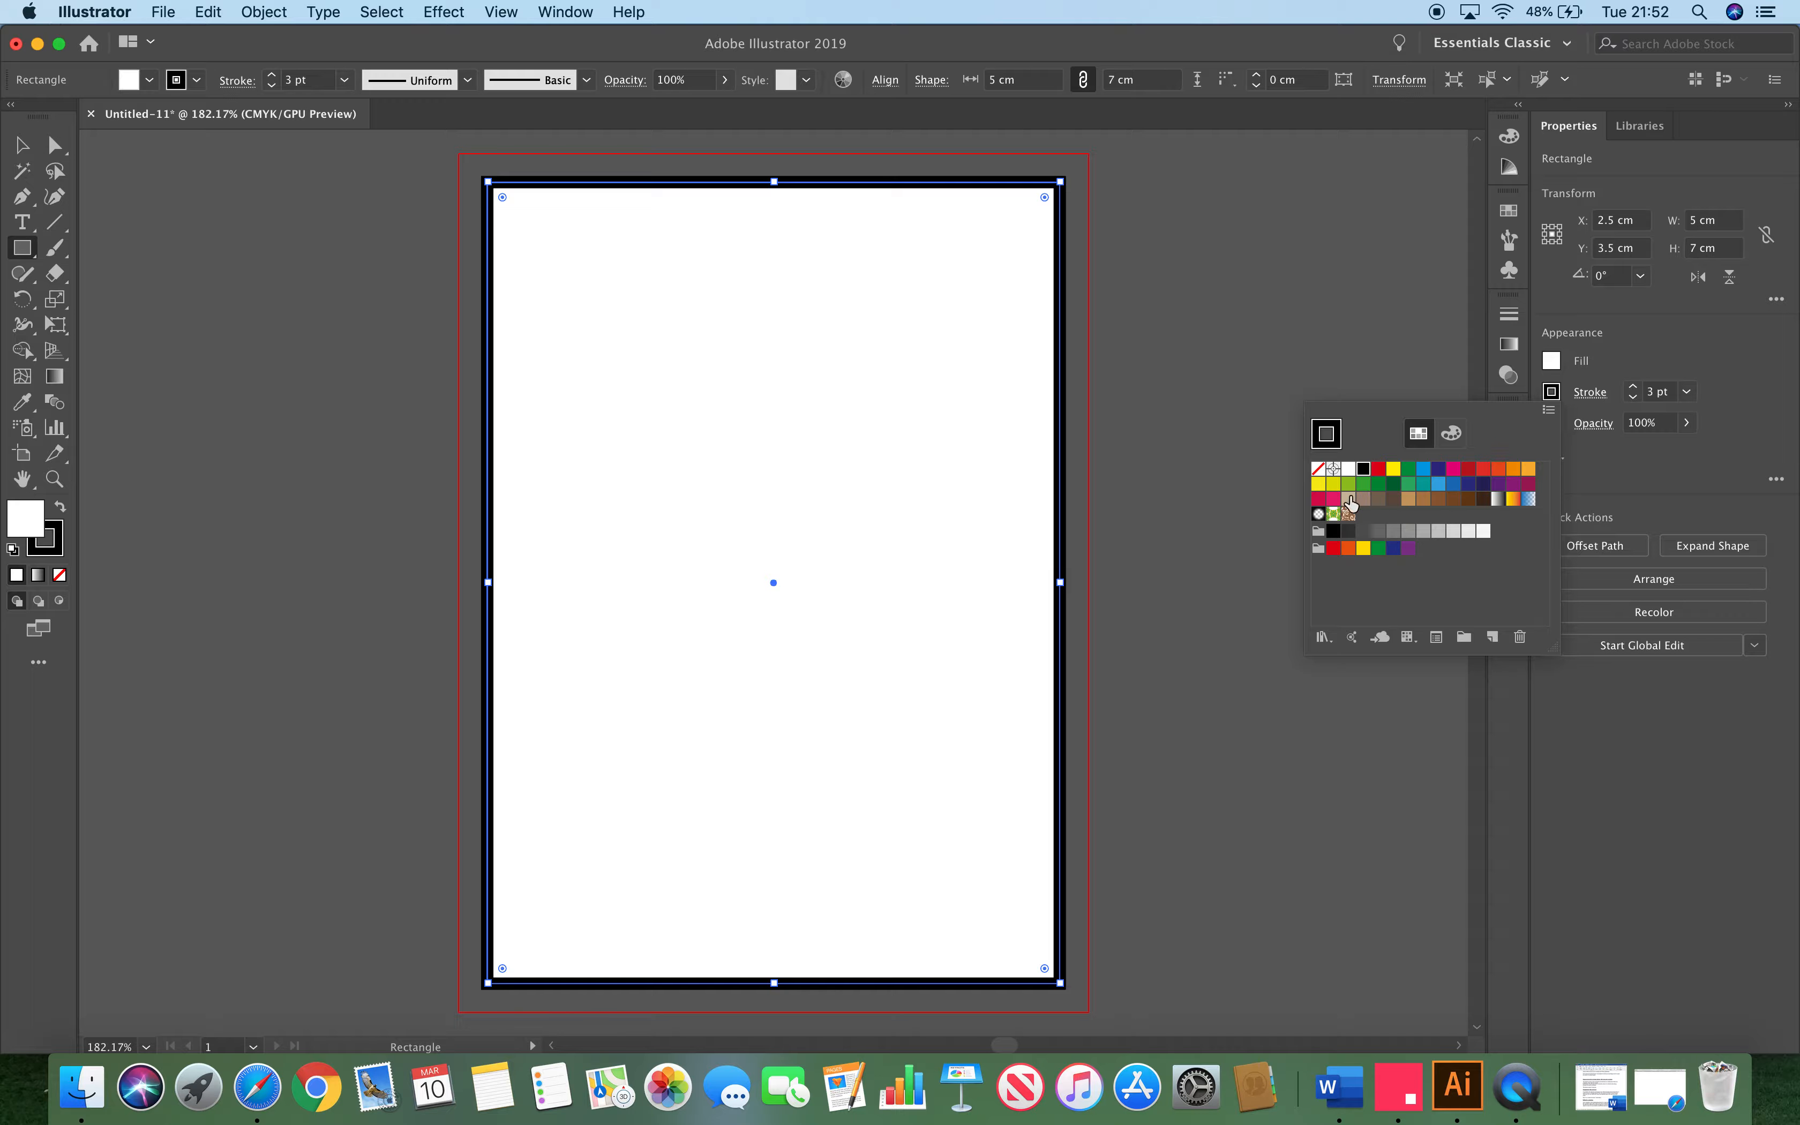
click(1333, 500)
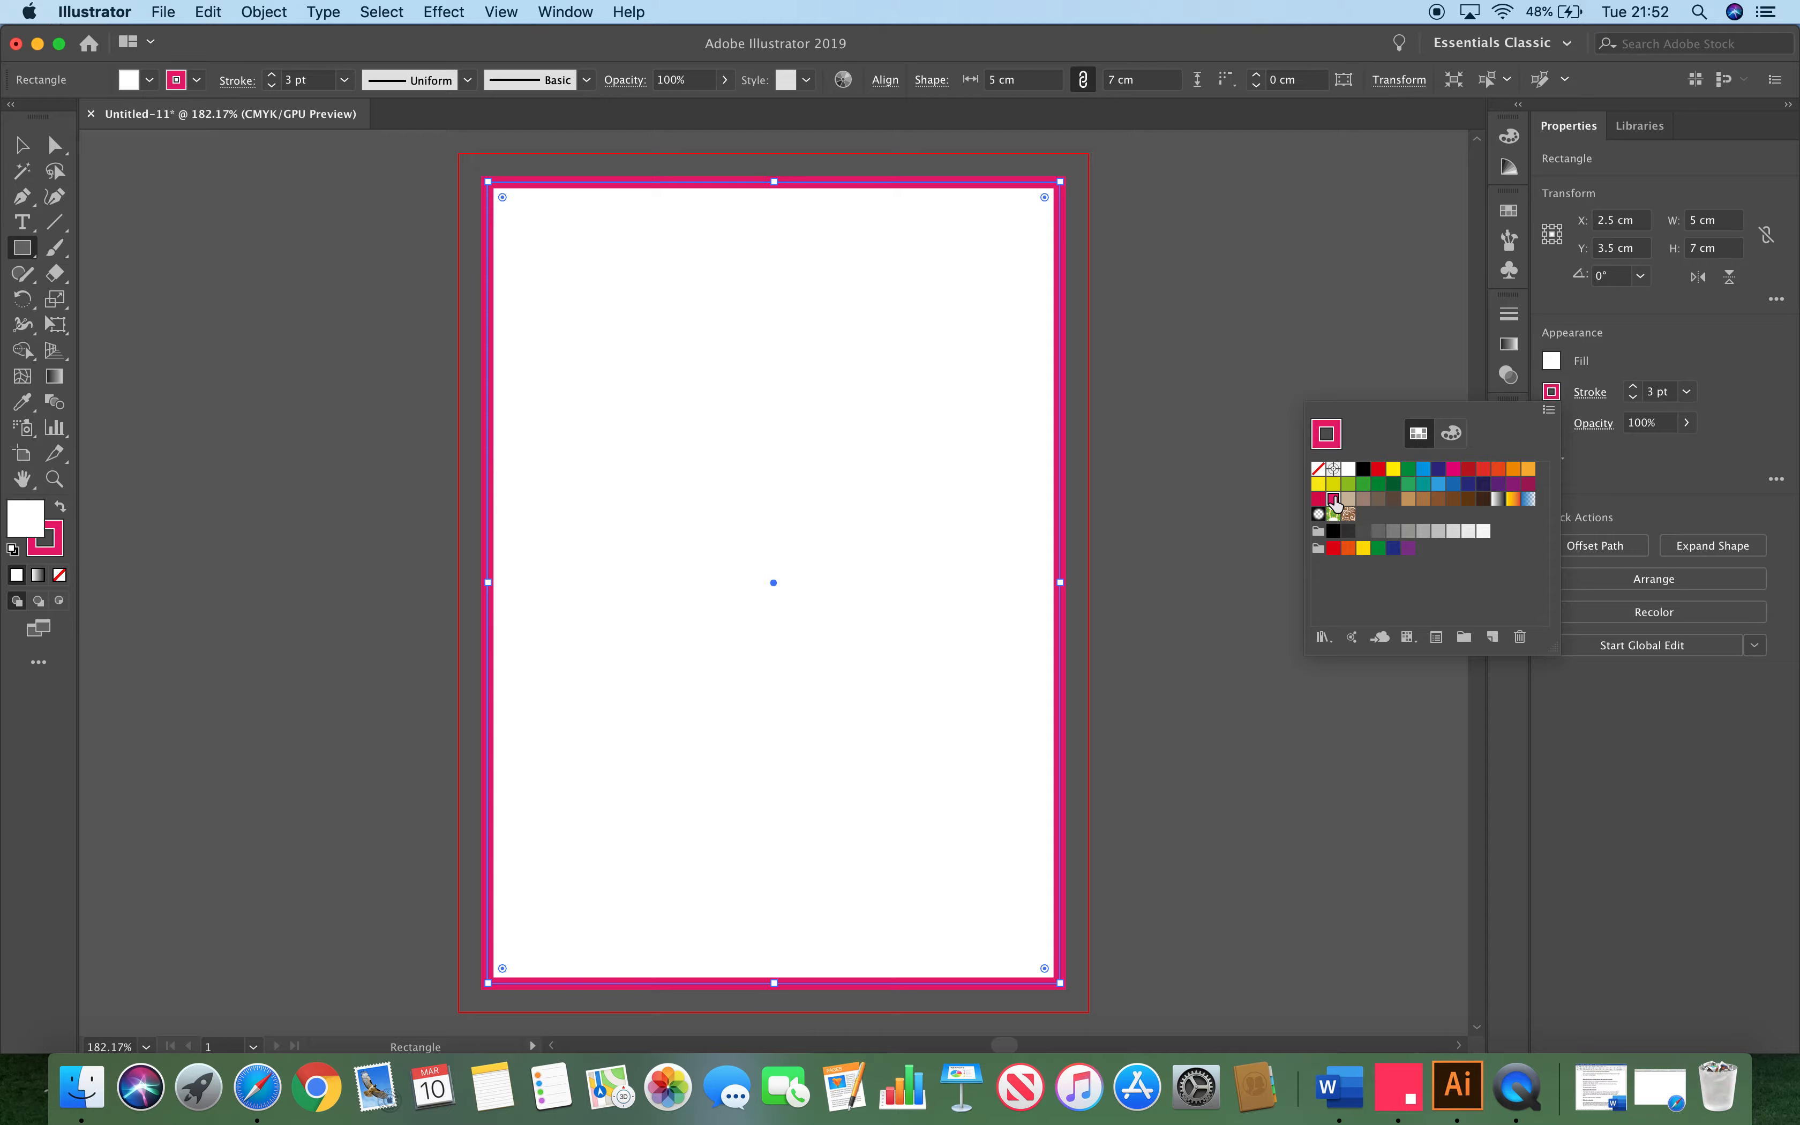
click(1356, 249)
Fill the background rectangle with light pink by setting magenta to 18%
click(1552, 362)
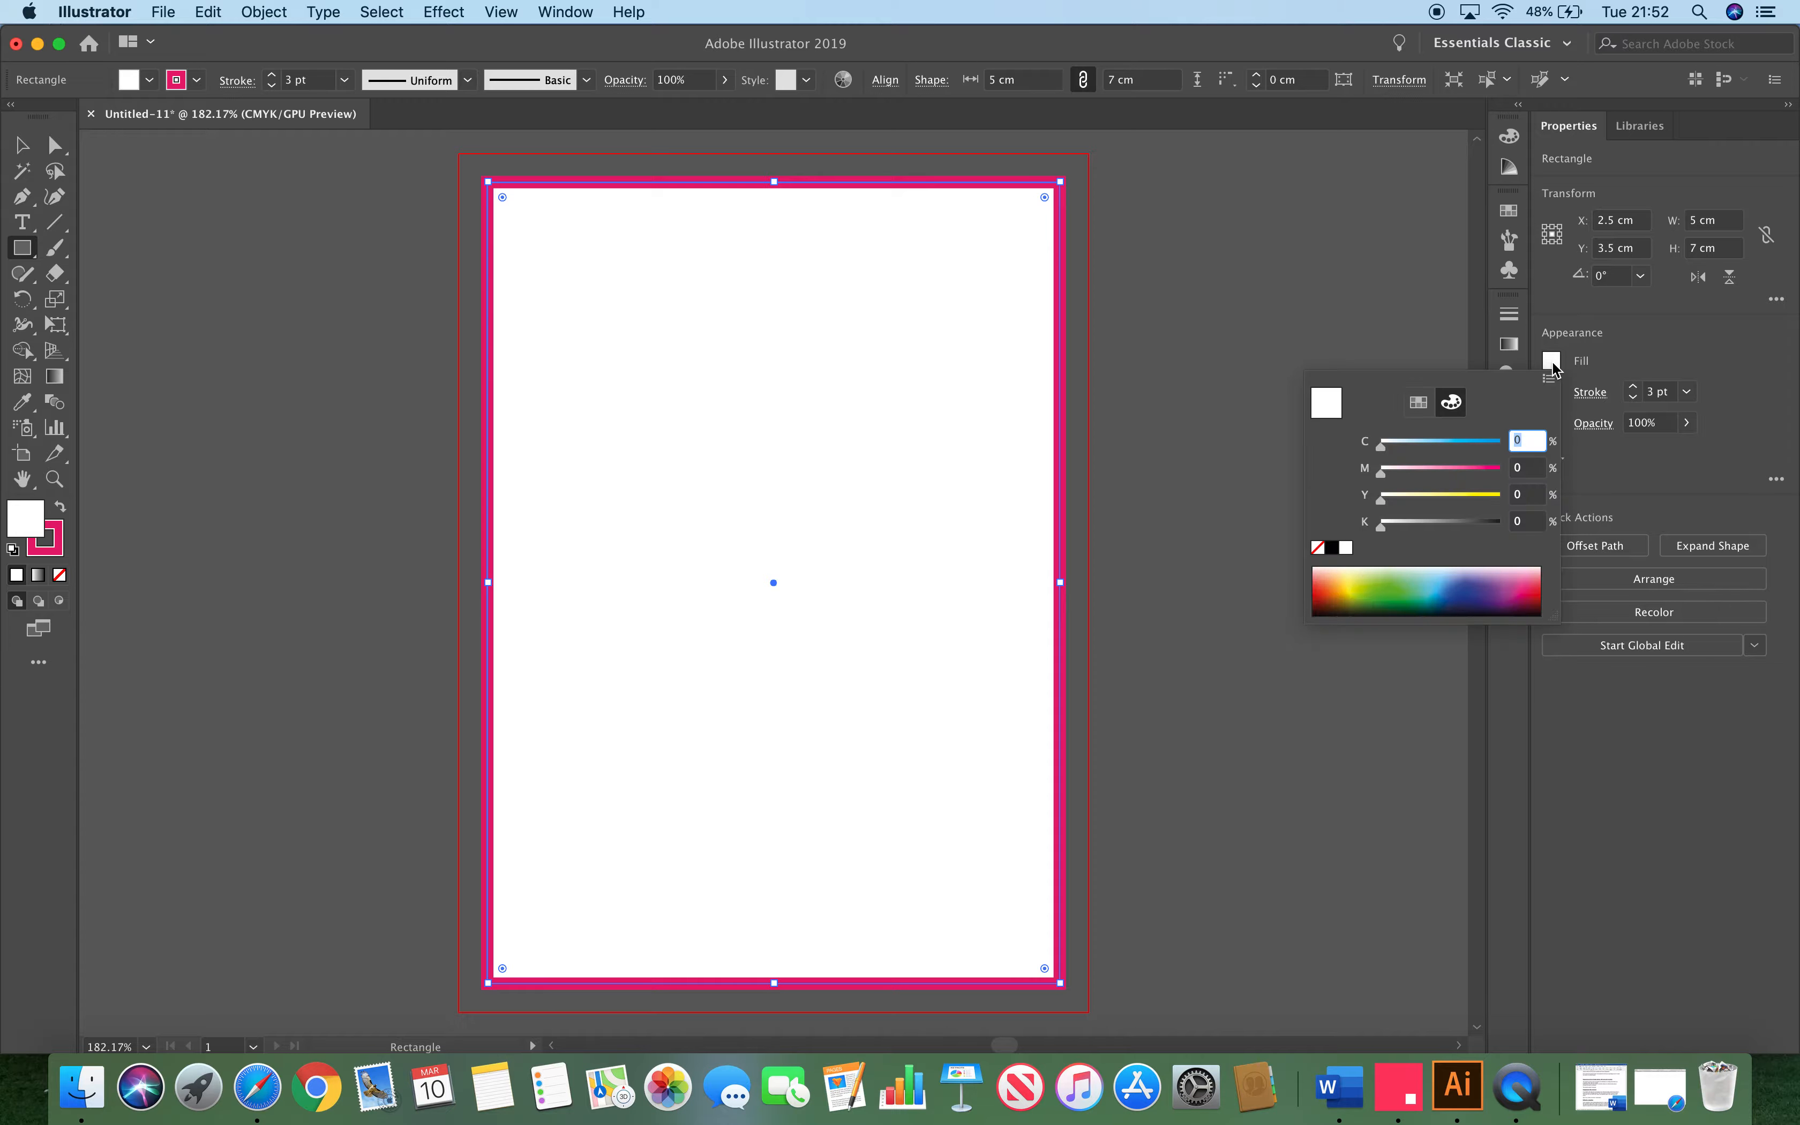
click(1403, 474)
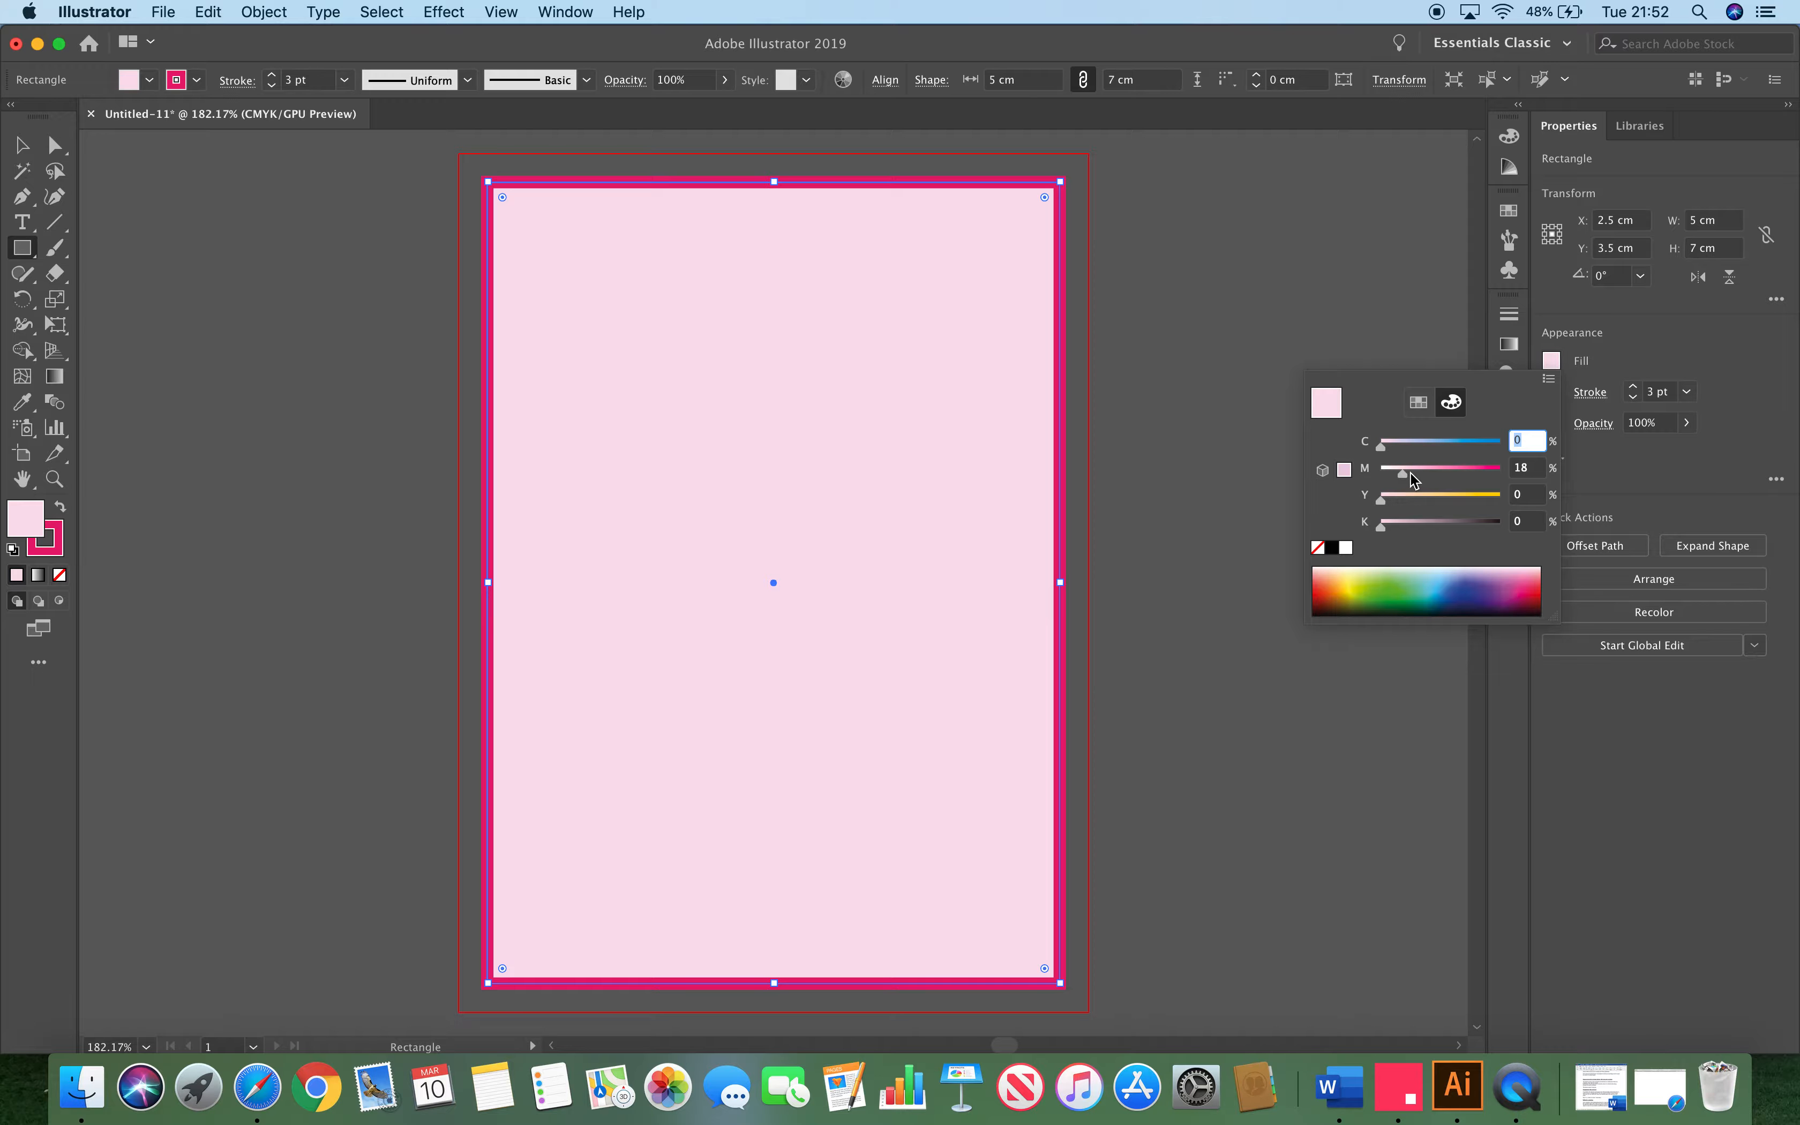
click(1337, 302)
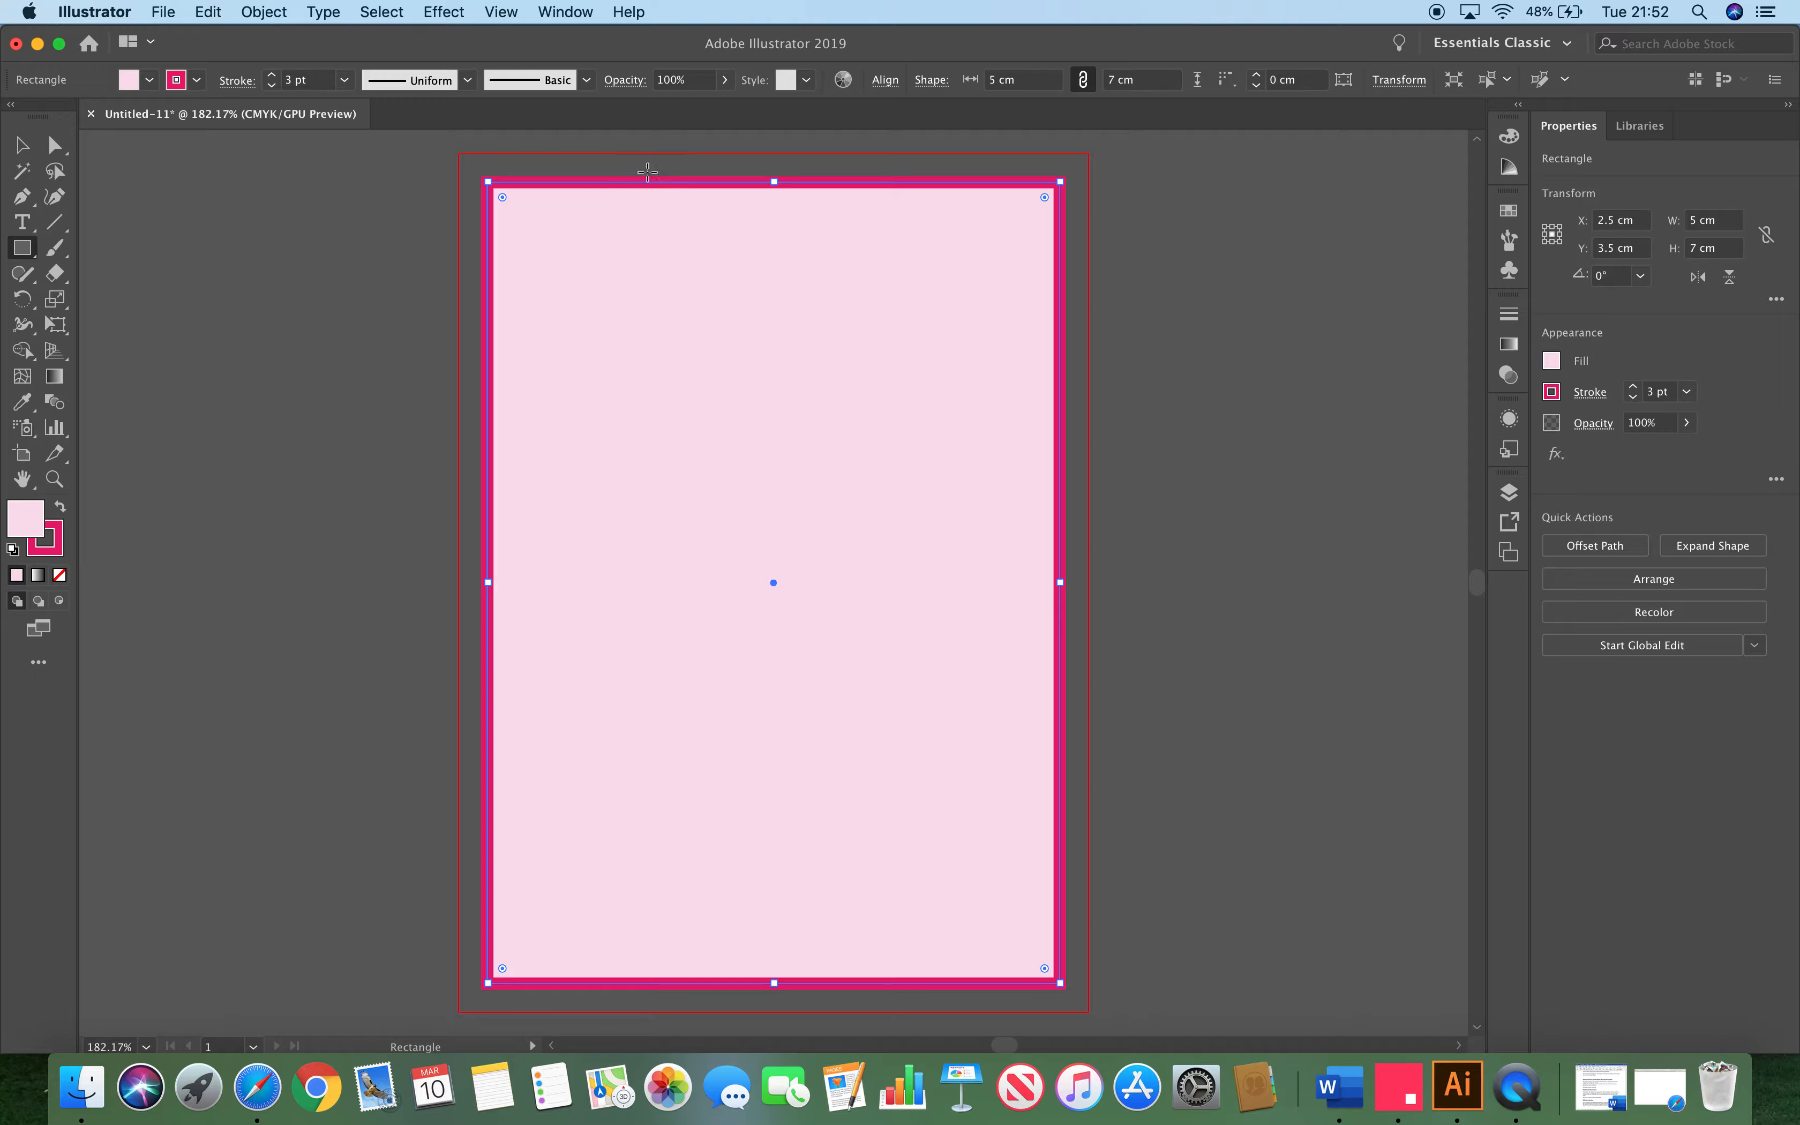
Add a text frame about 4.24 x 2.19 cm near the card's upper edge containing the host's first name followed by "'s 16th Birthday party"
click(23, 221)
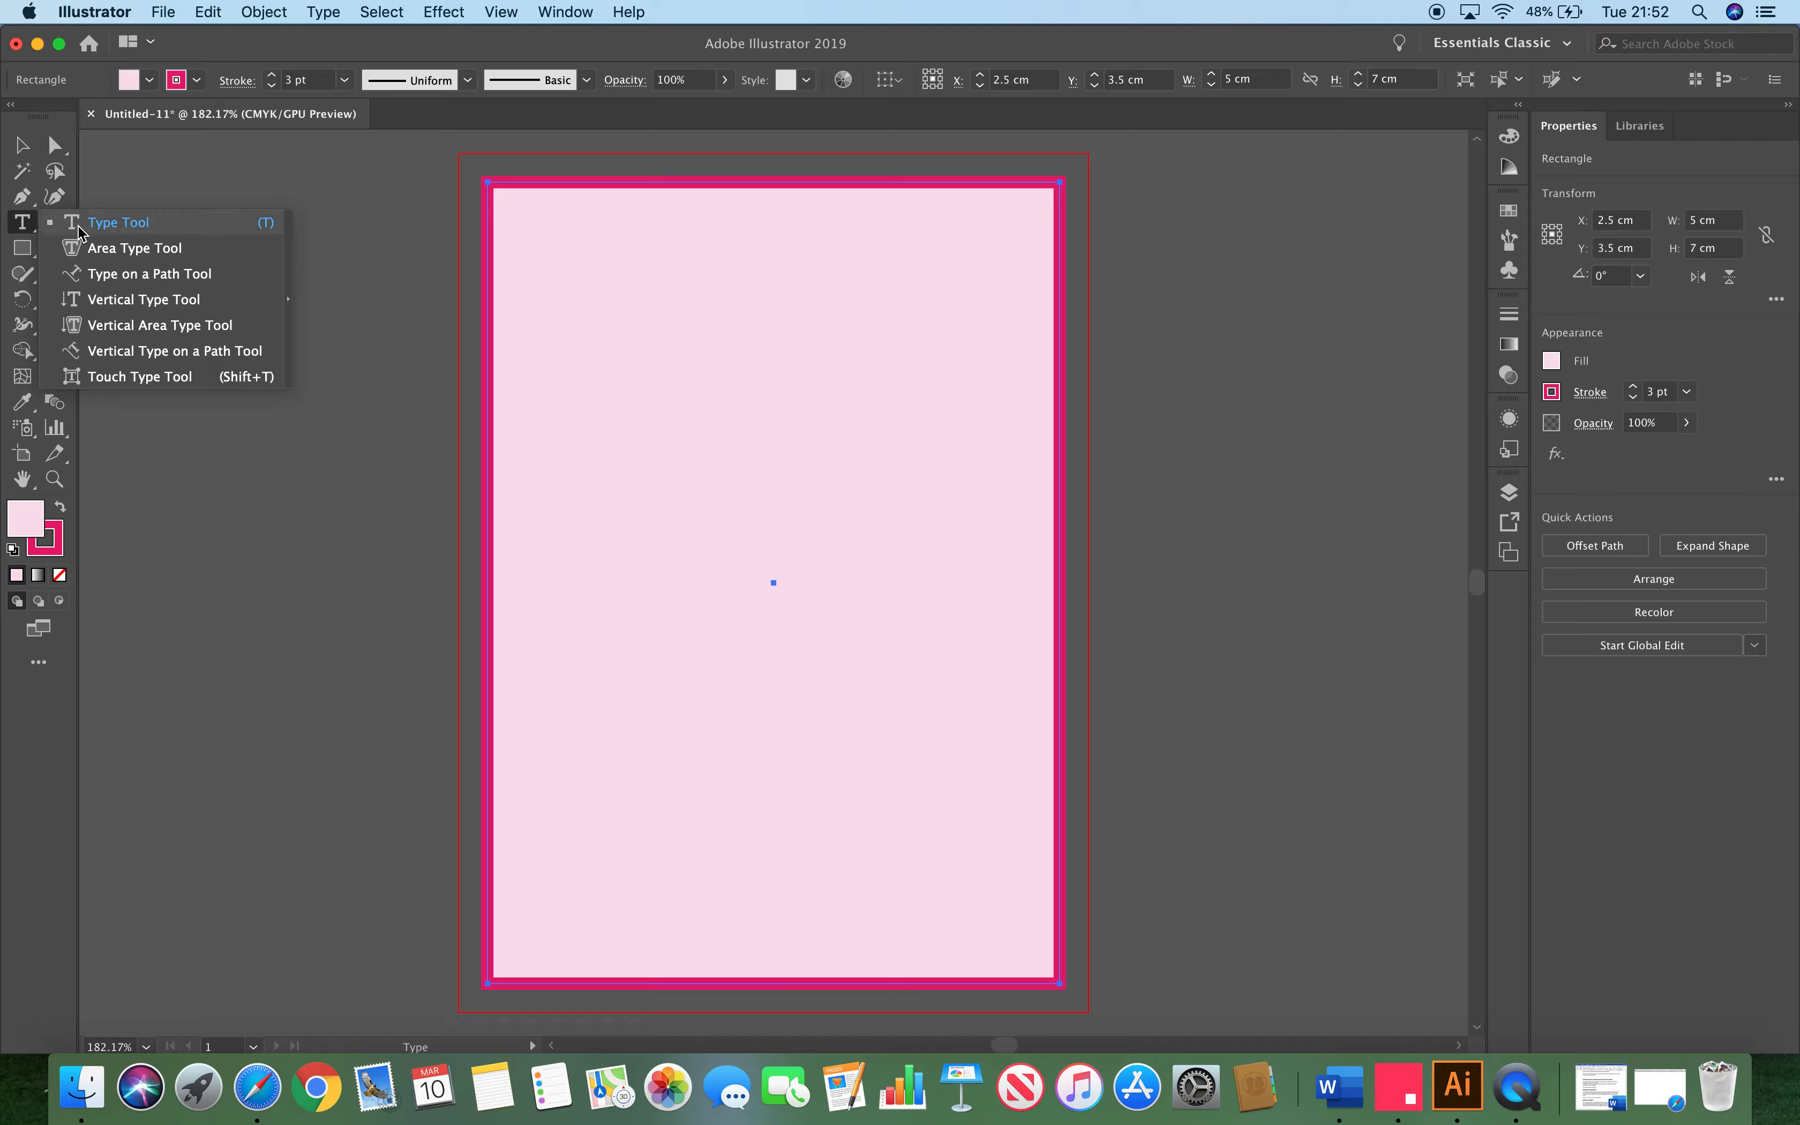
click(142, 222)
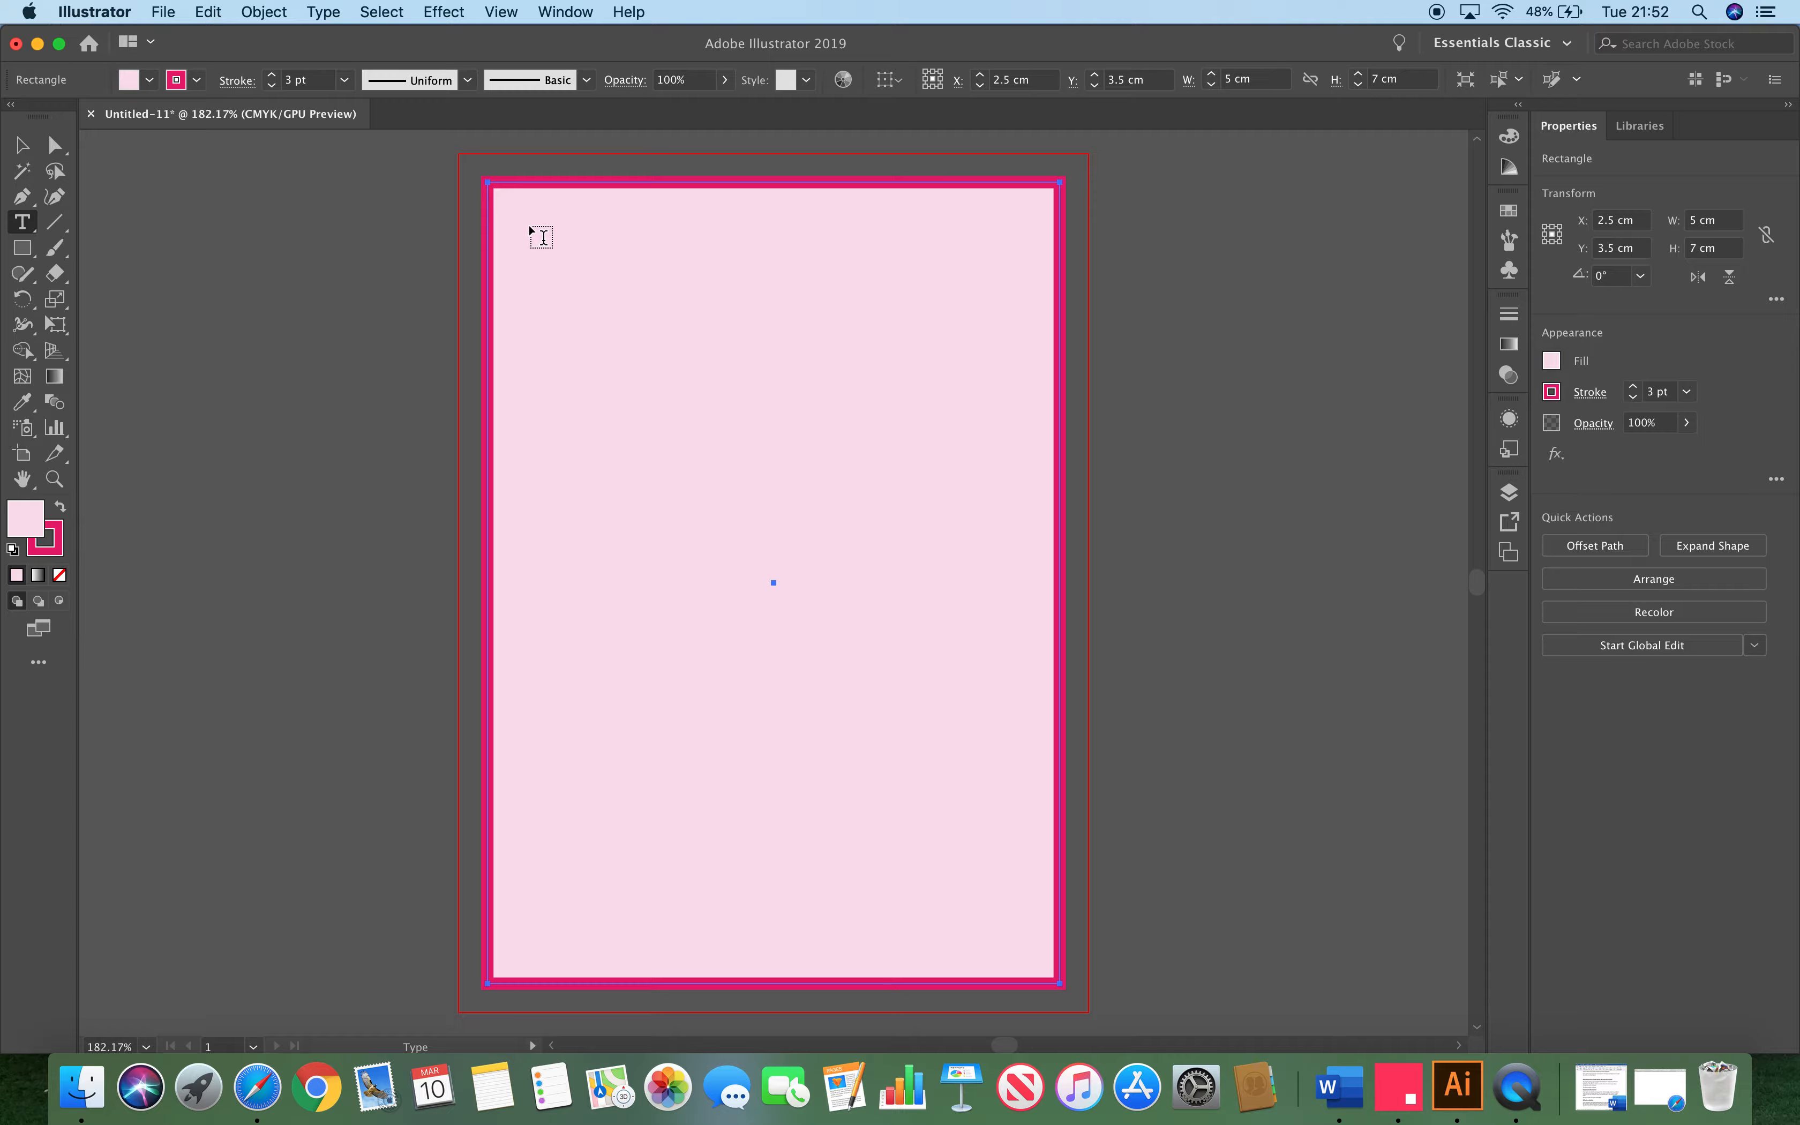
drag(529, 224, 1016, 474)
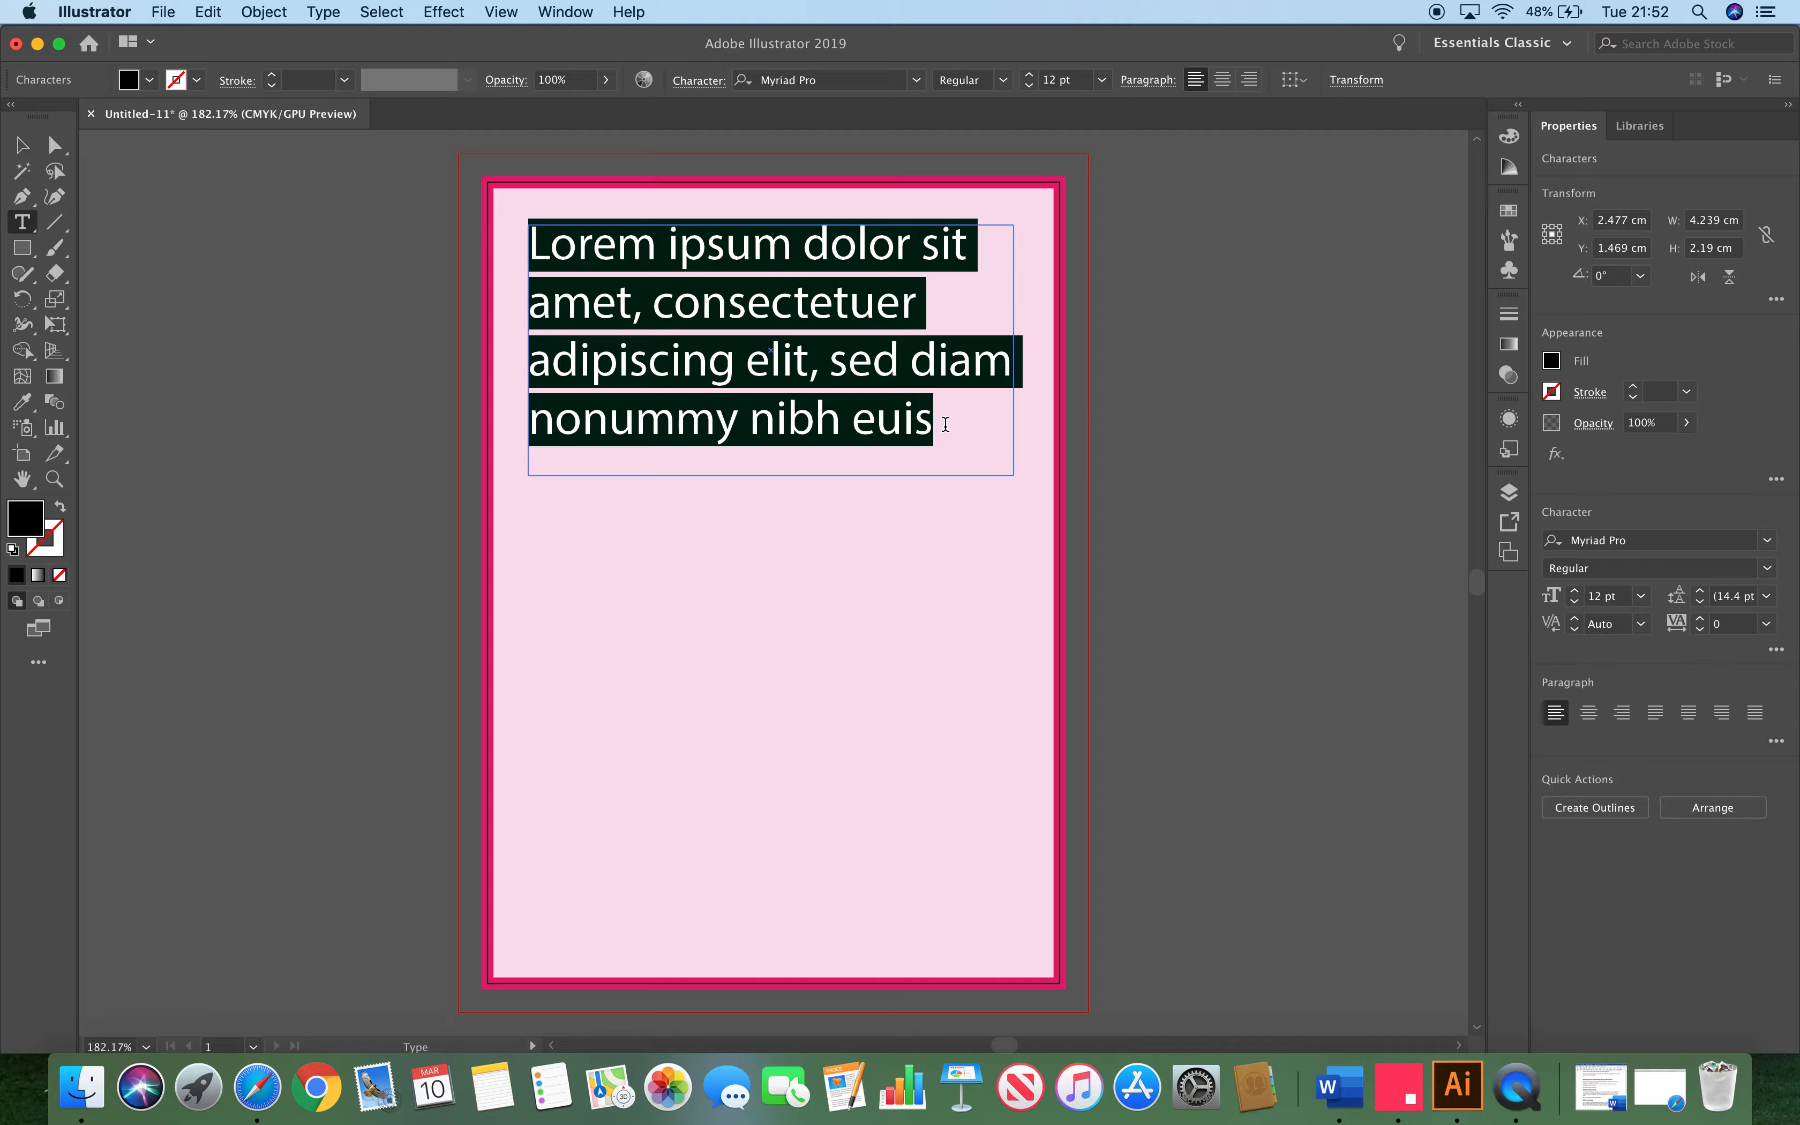
text(Claud)
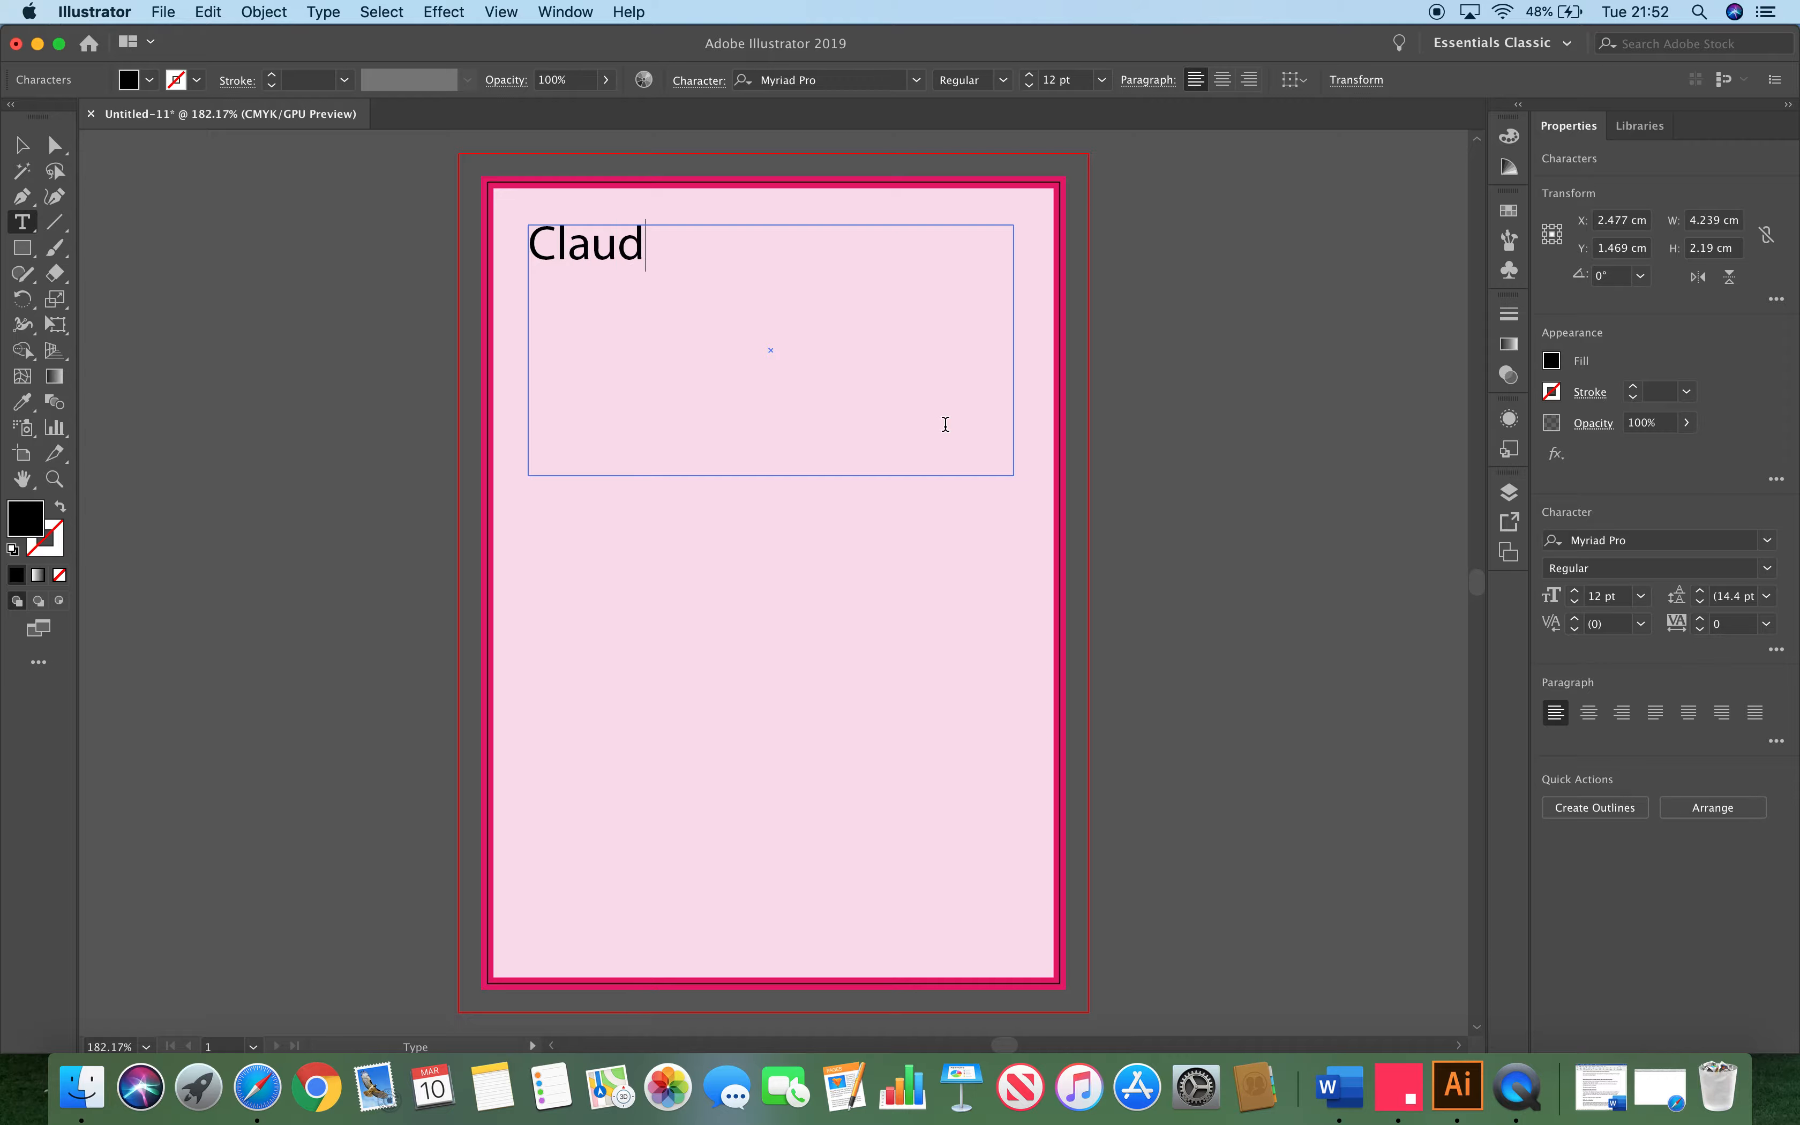
text(ia's )
text(16th Bir)
text(thday party)
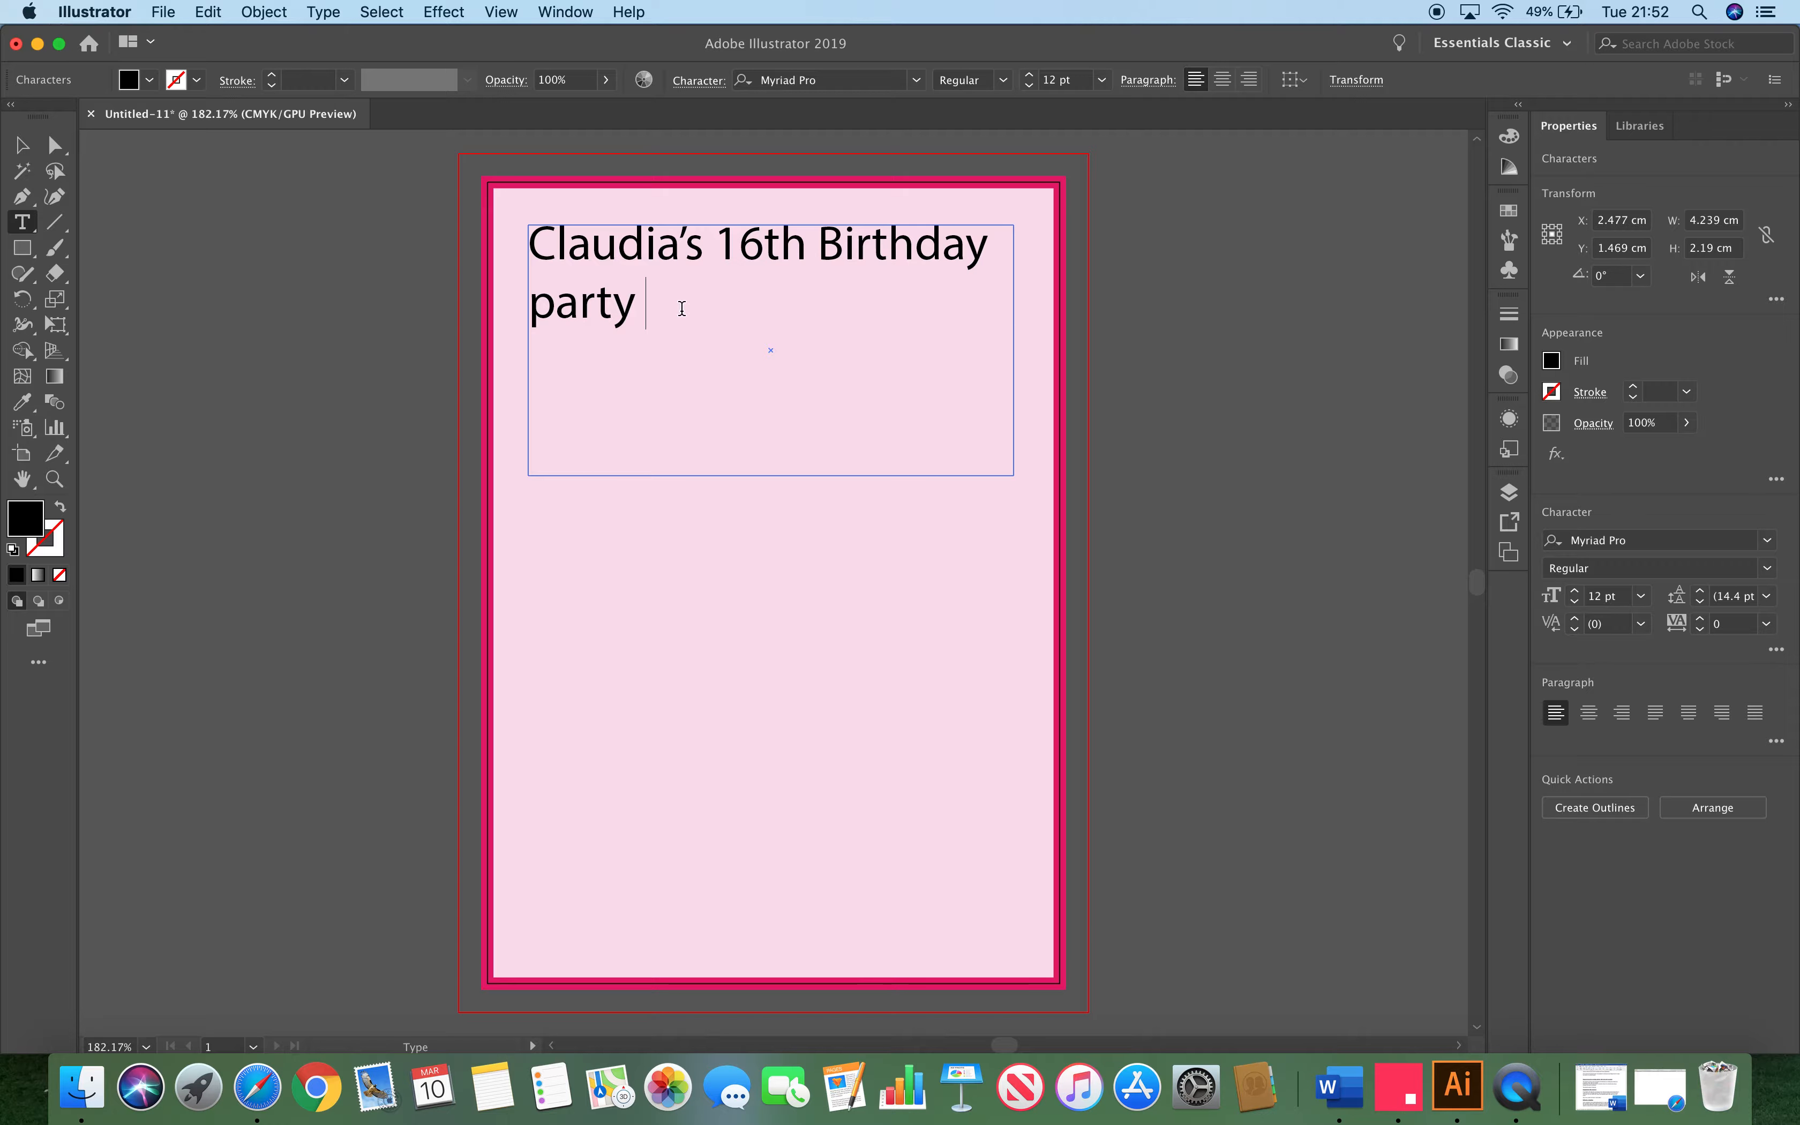
Format the whole title text as centred Arial Black at 14 pt
drag(663, 302, 527, 245)
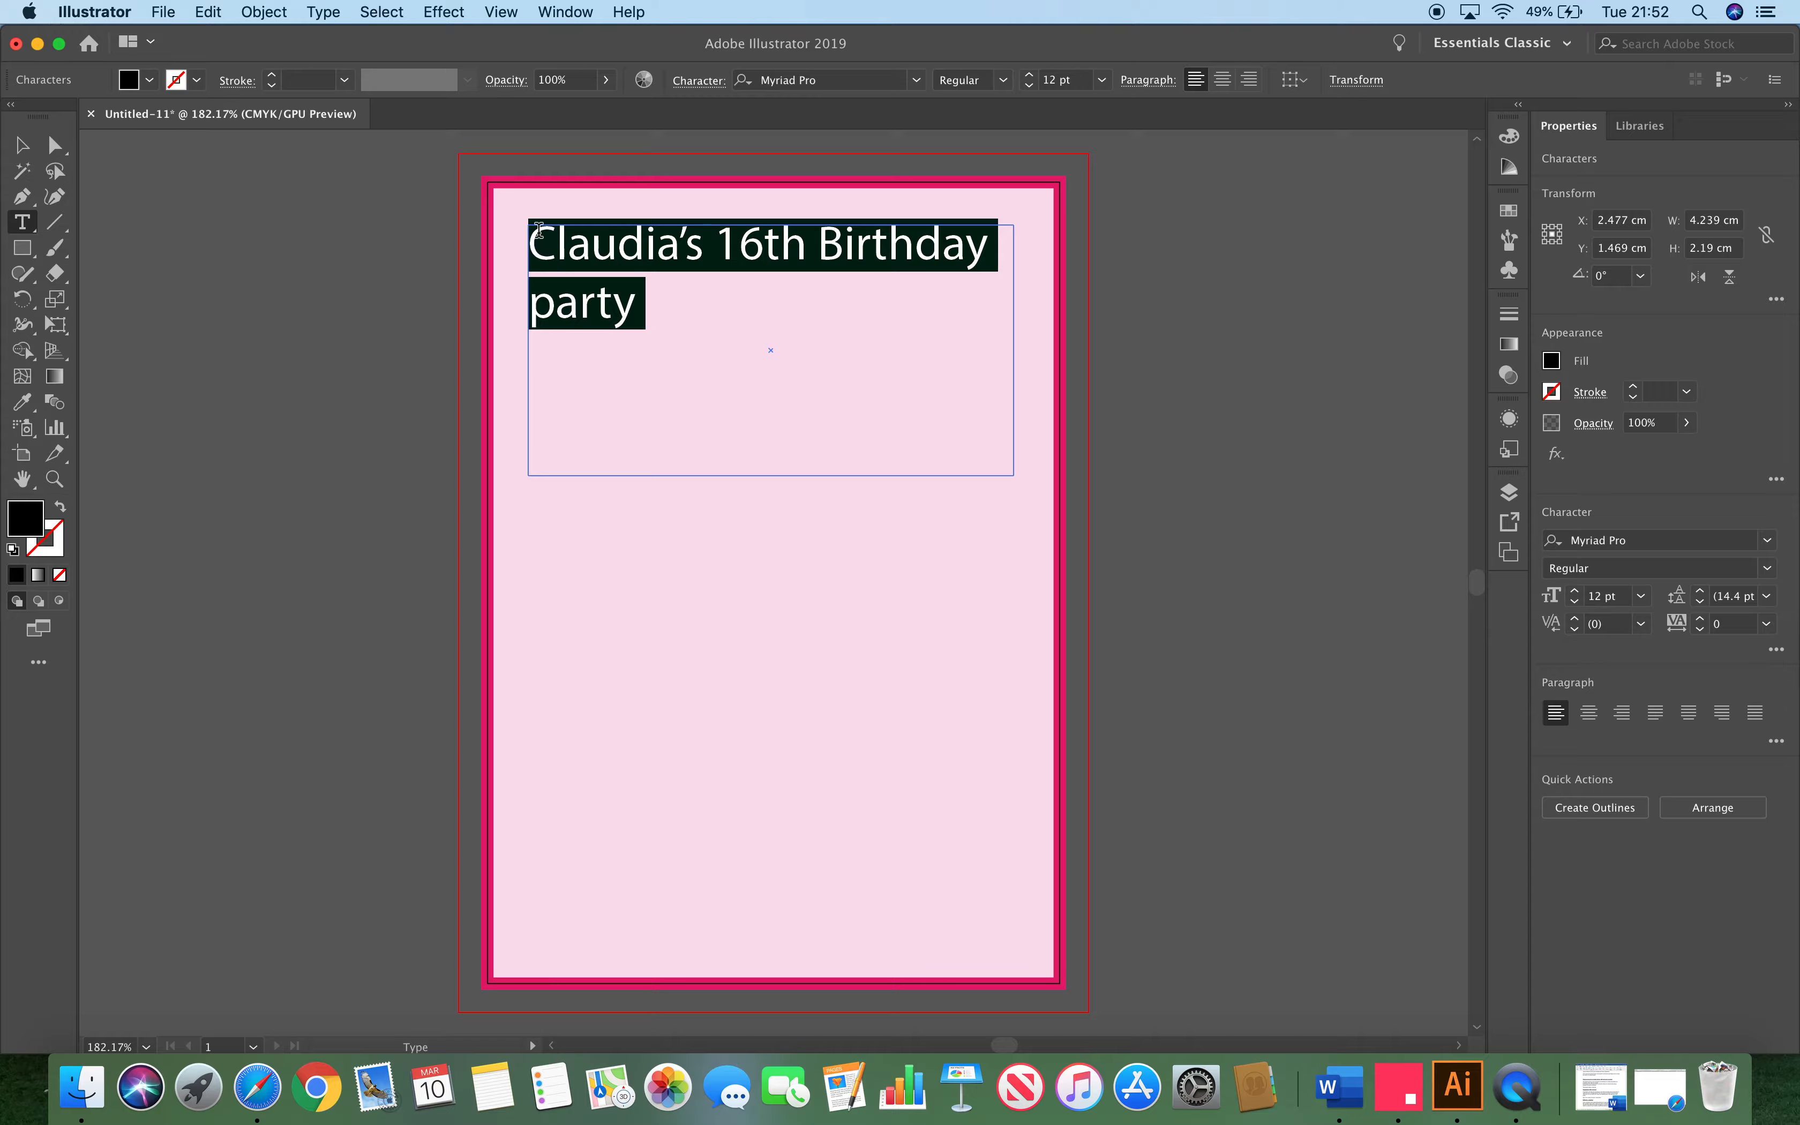
click(1223, 80)
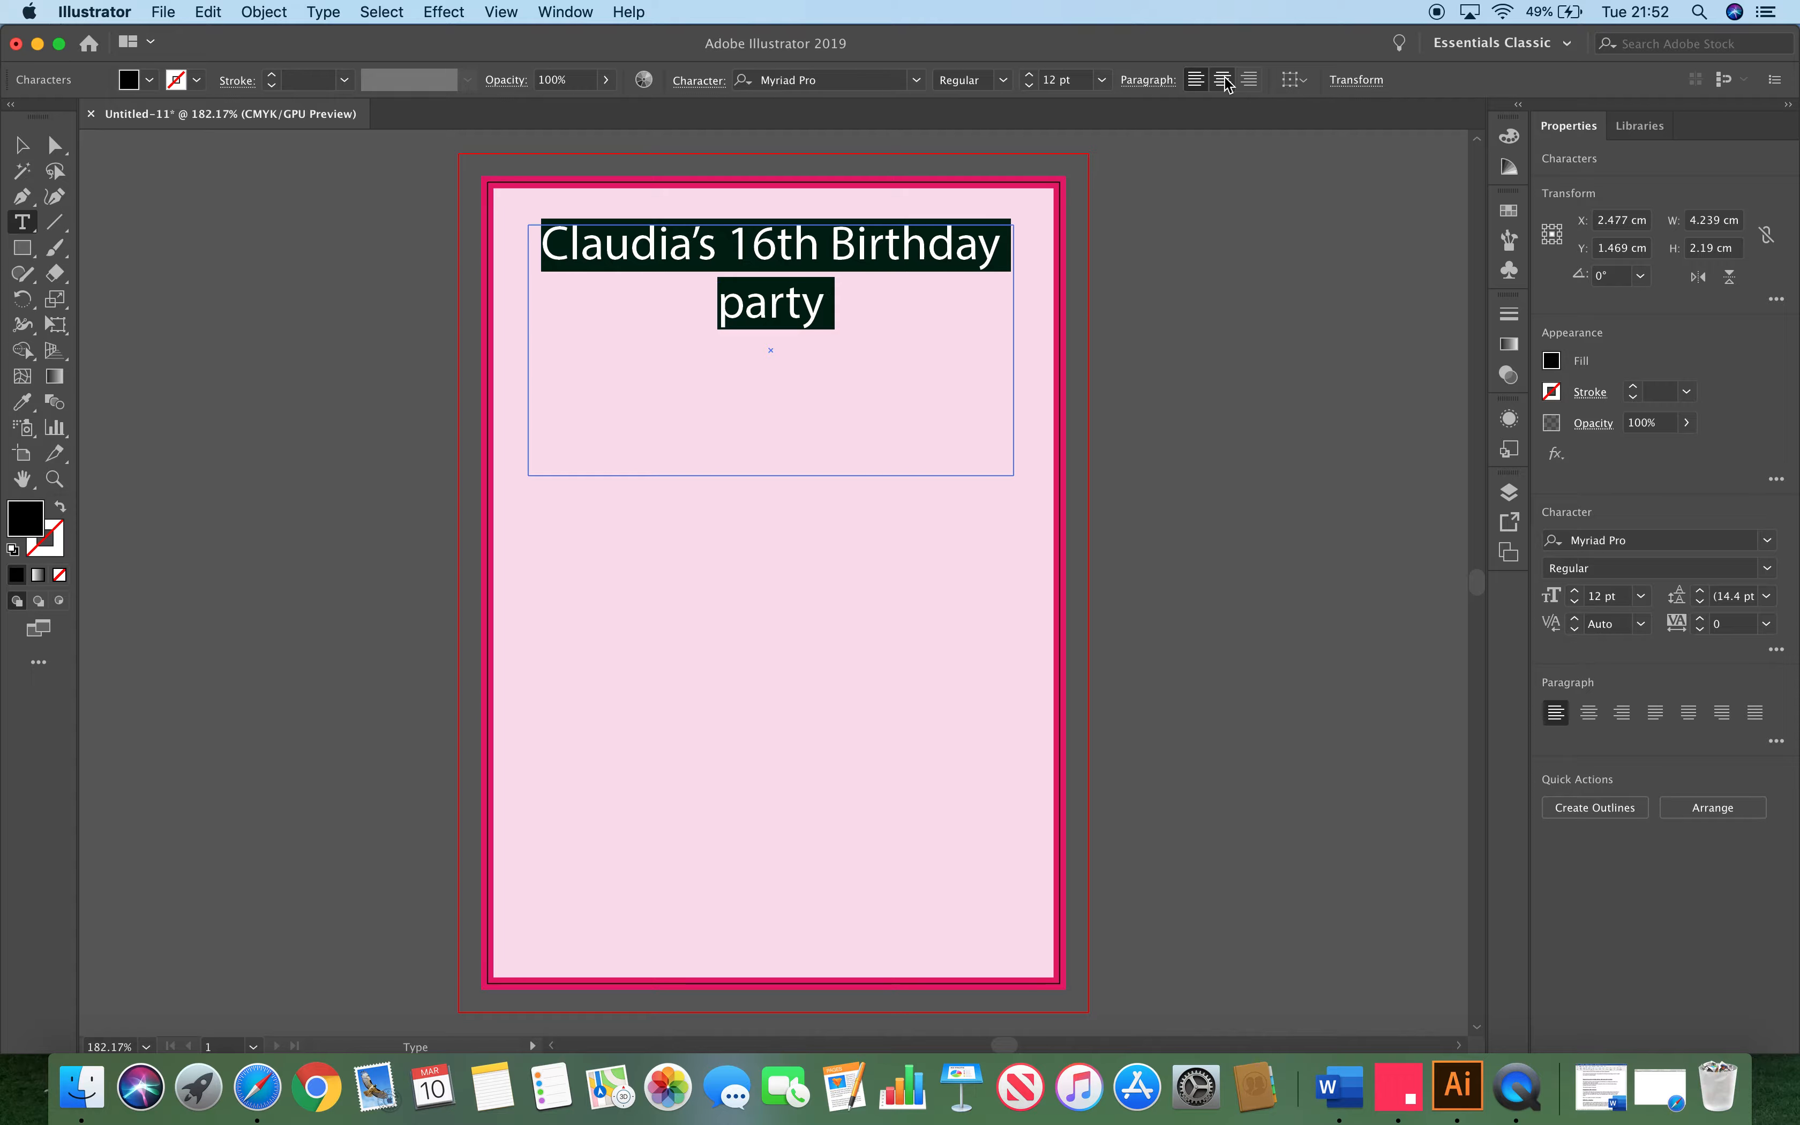
click(917, 80)
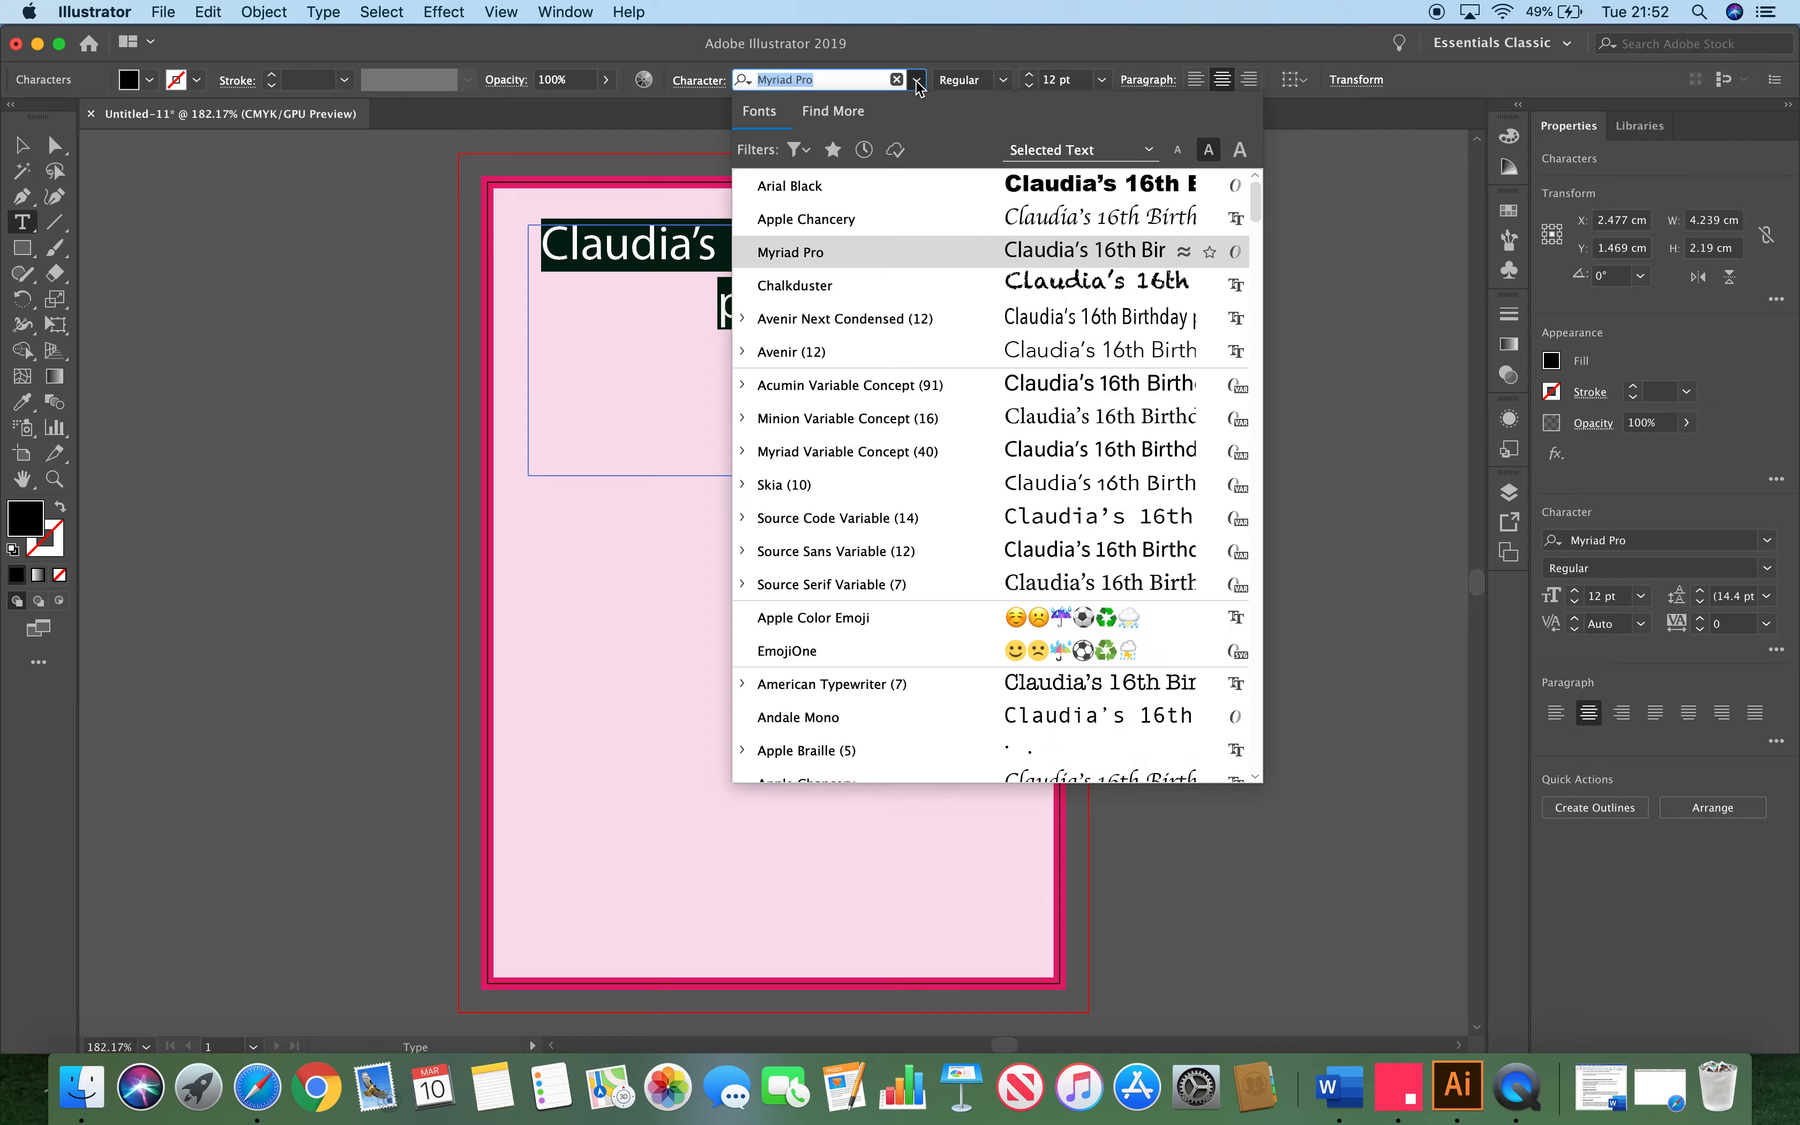
click(954, 176)
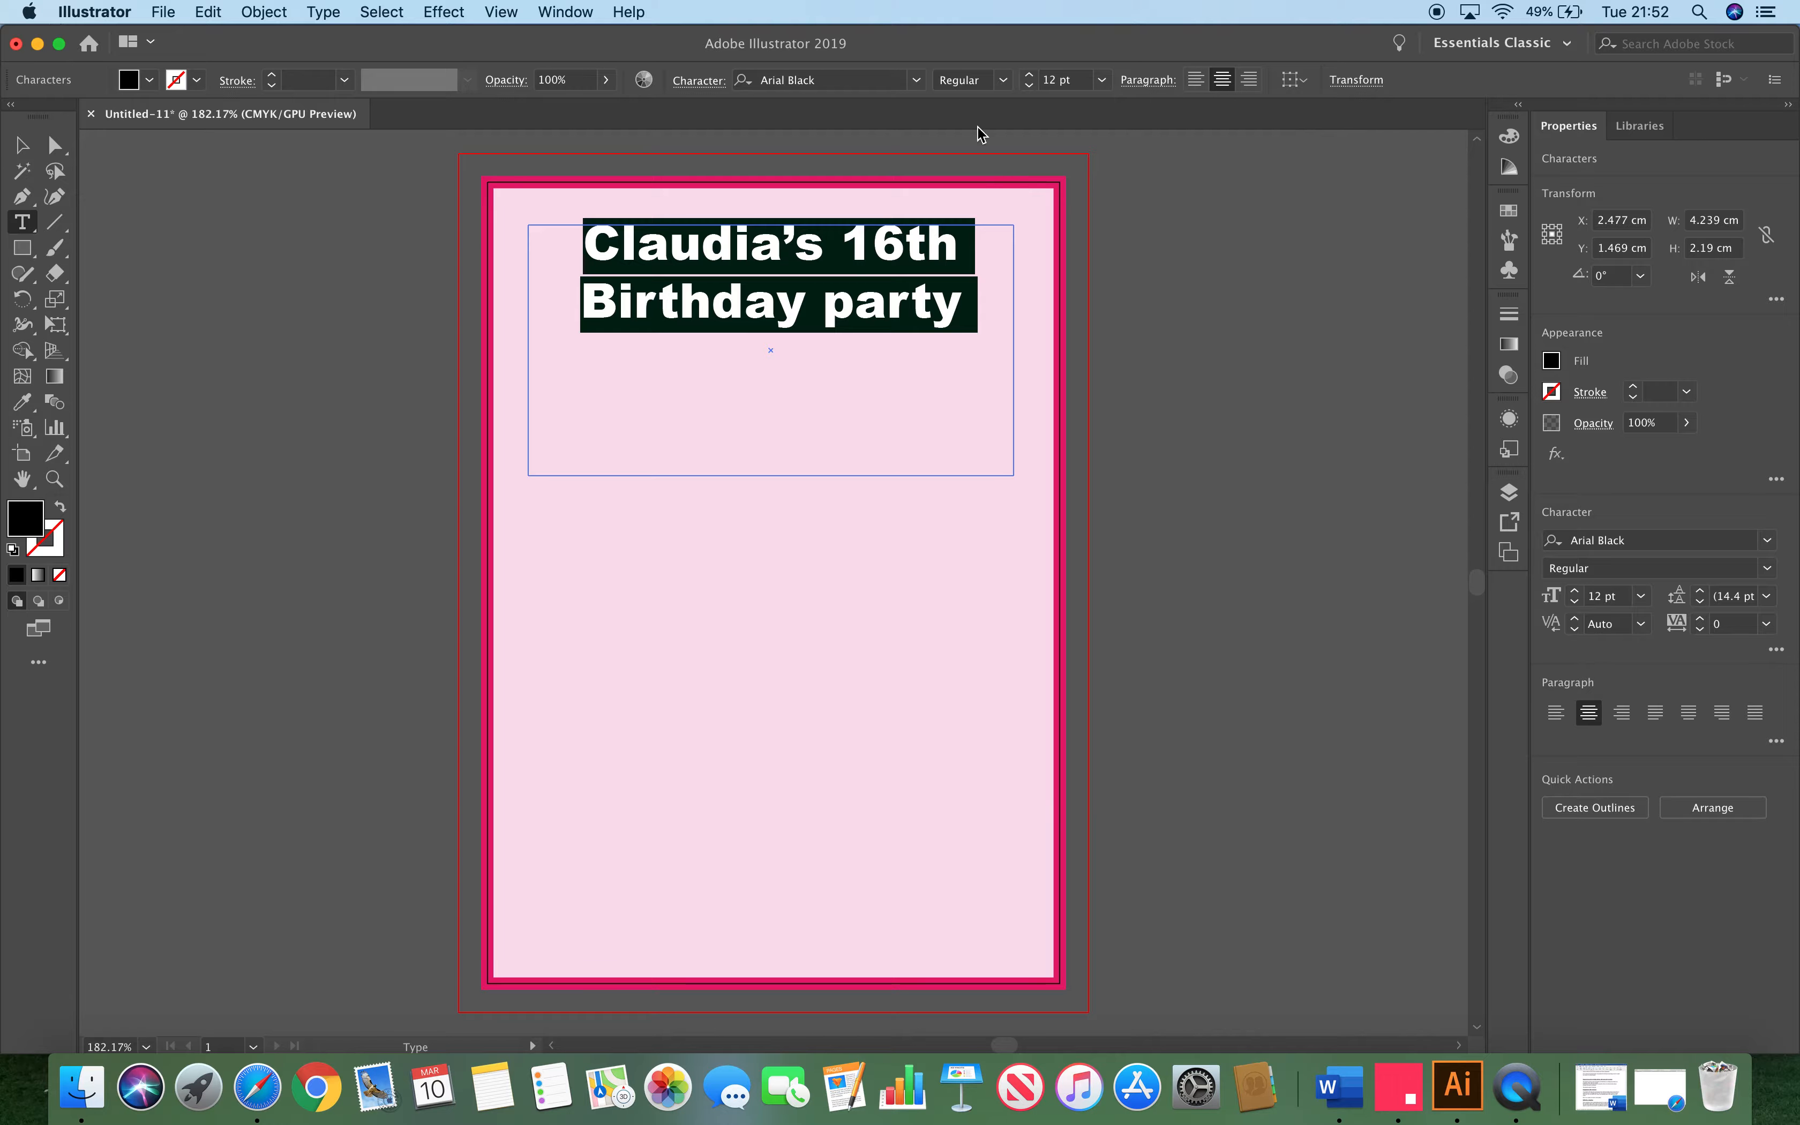
click(1031, 75)
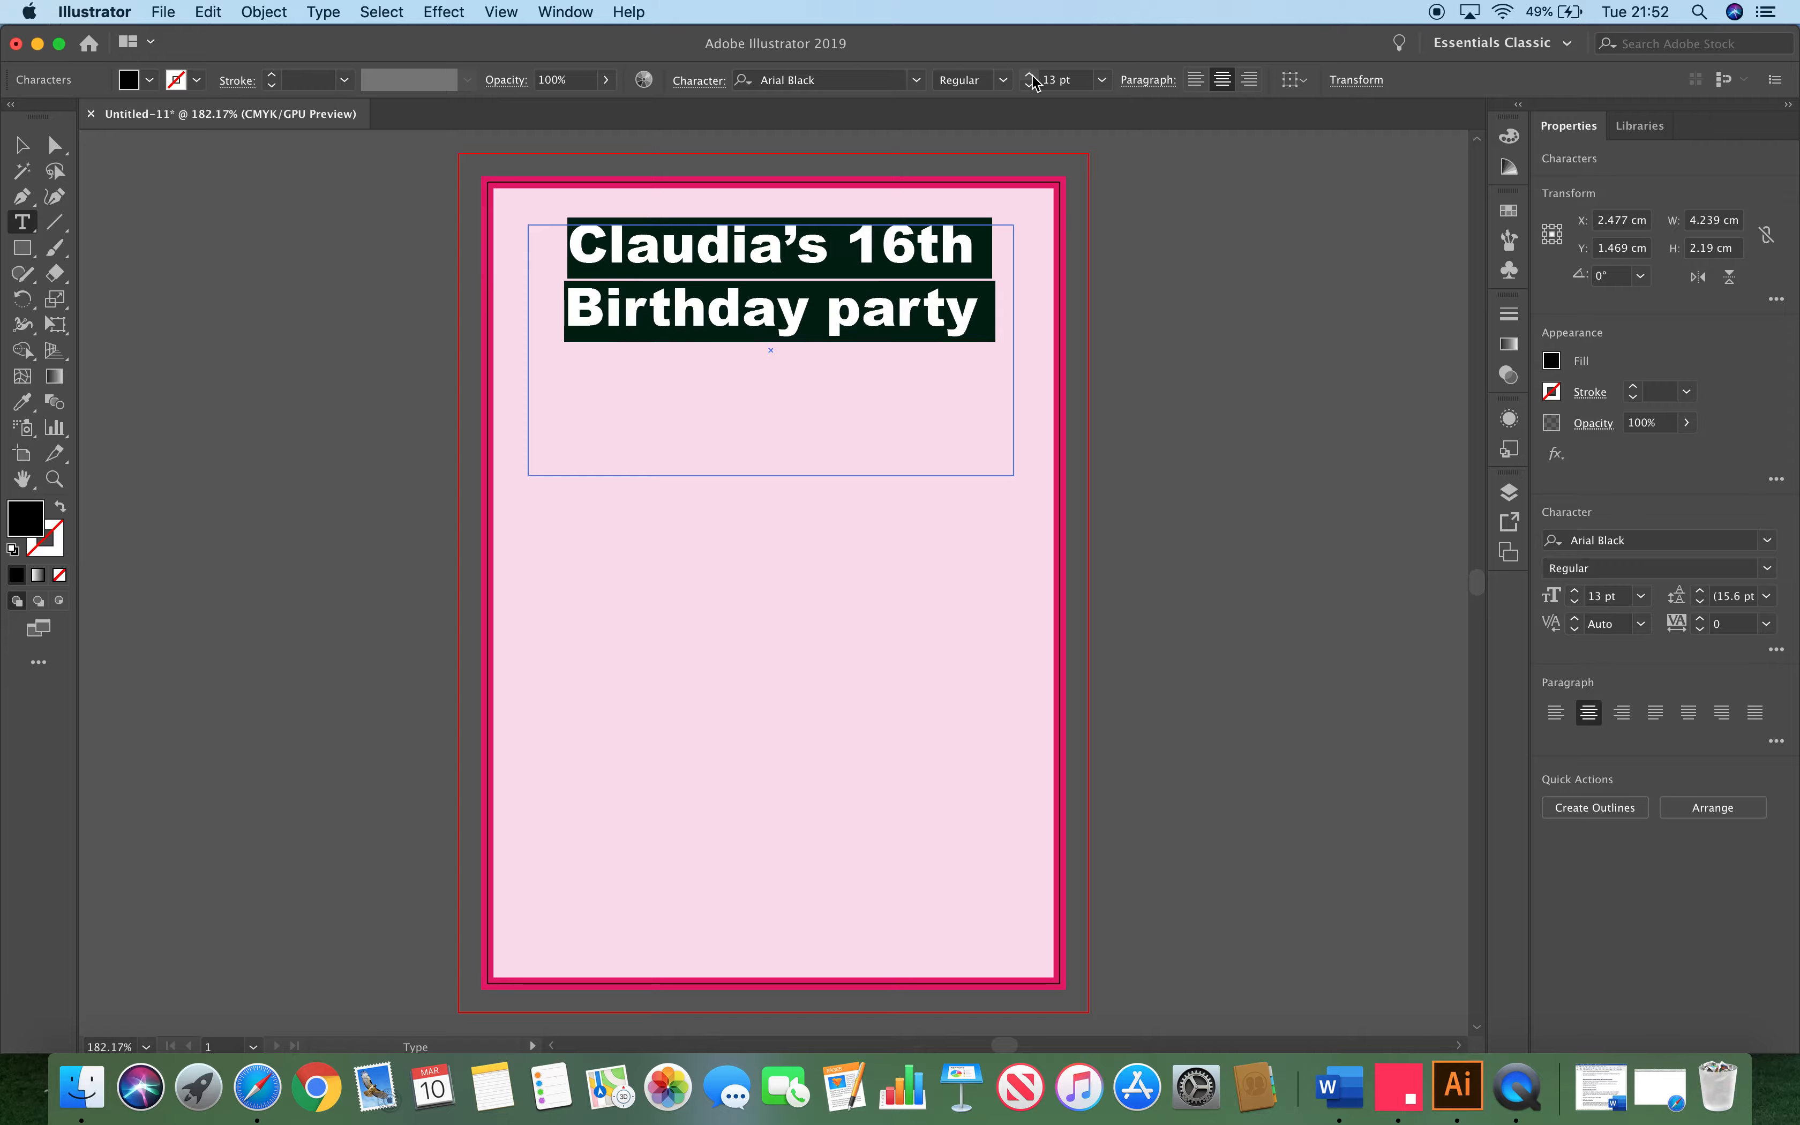
click(1030, 75)
click(803, 520)
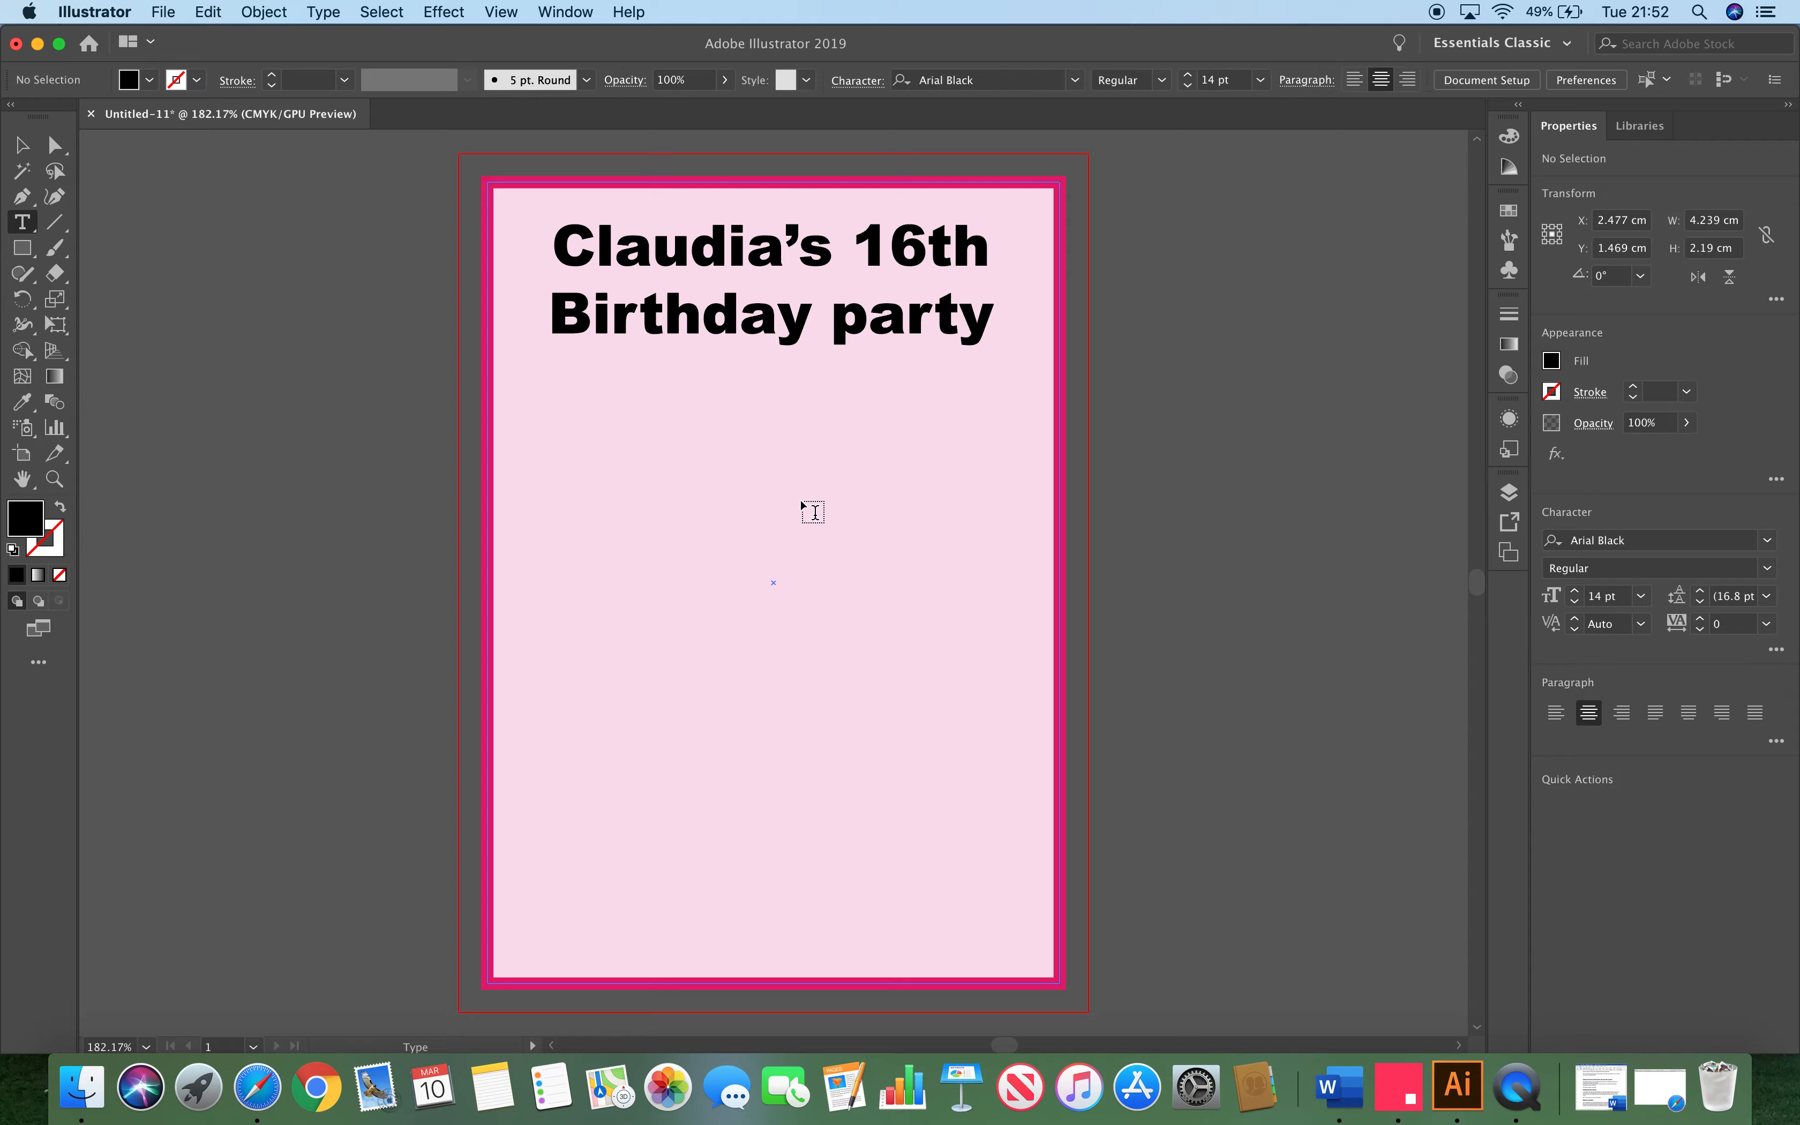
Shorten the title's text frame from below to a height of about 1.39 cm
click(799, 272)
click(23, 145)
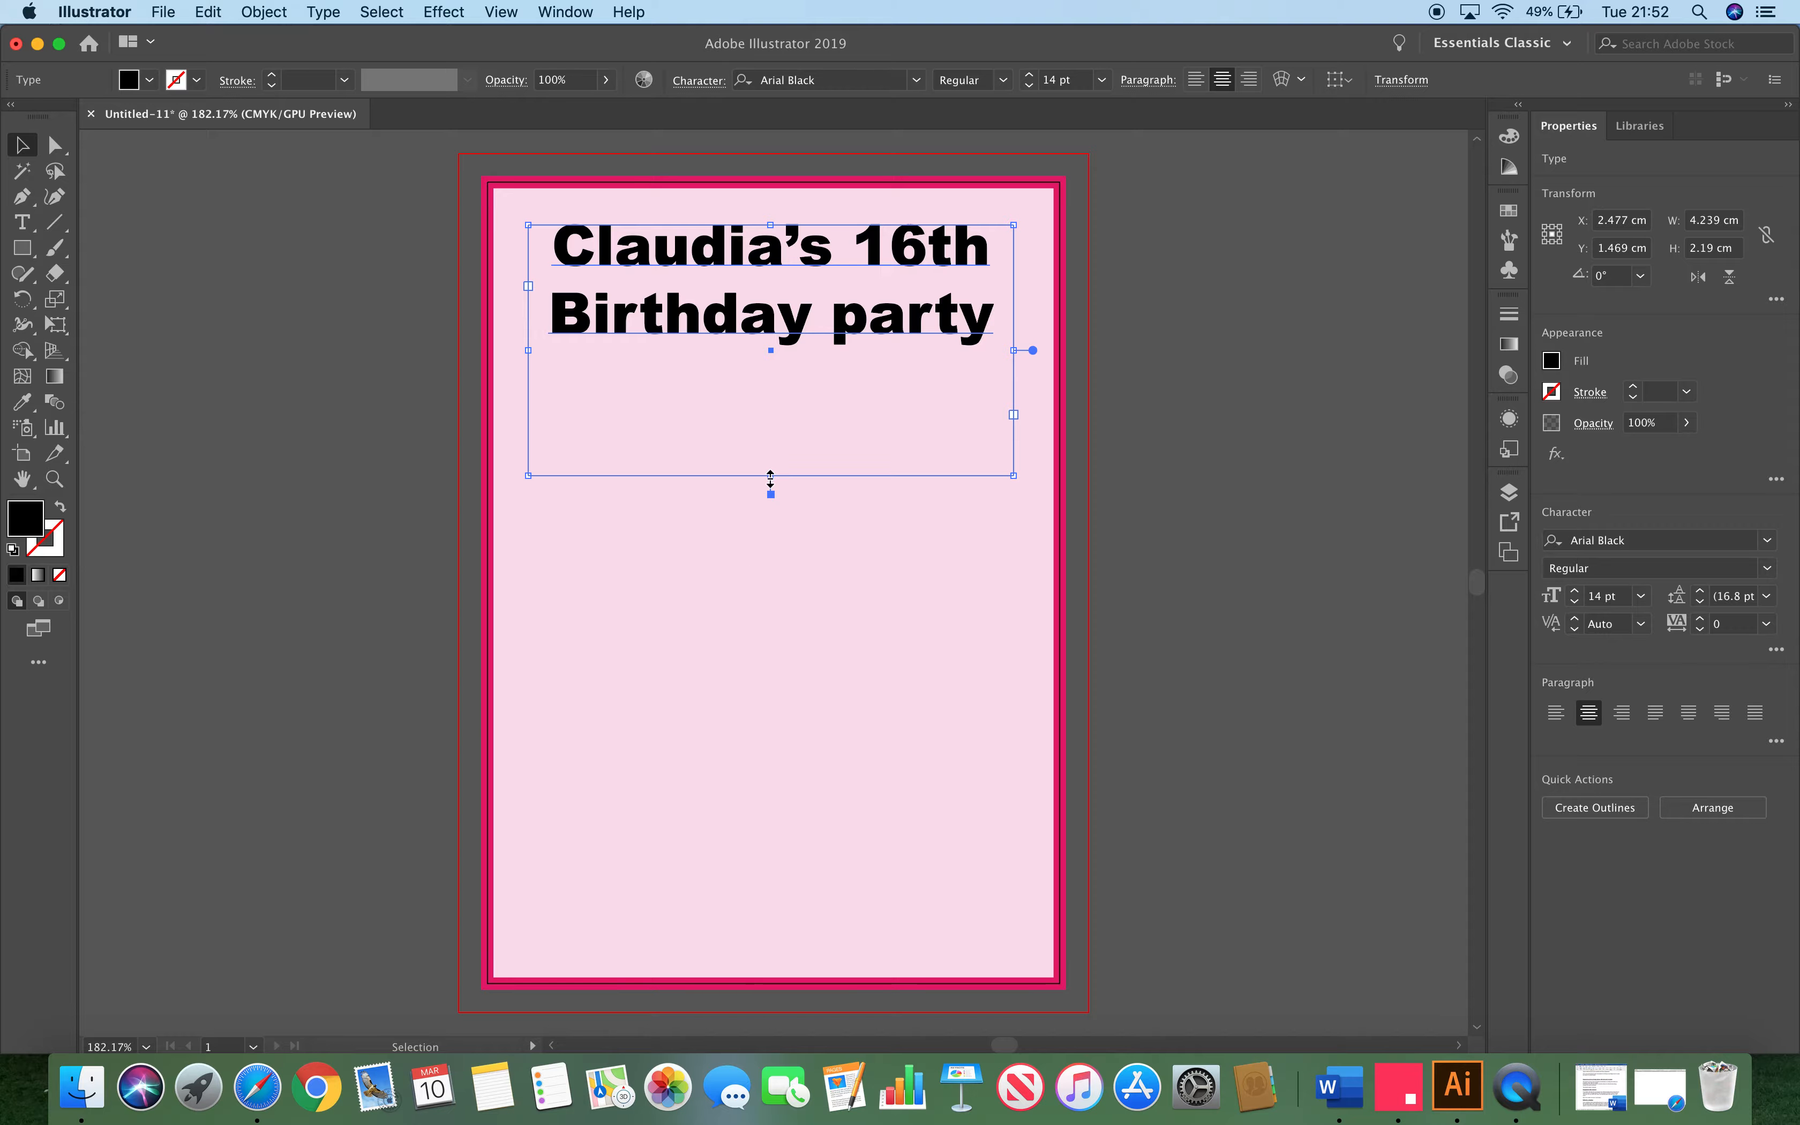
drag(770, 476, 781, 387)
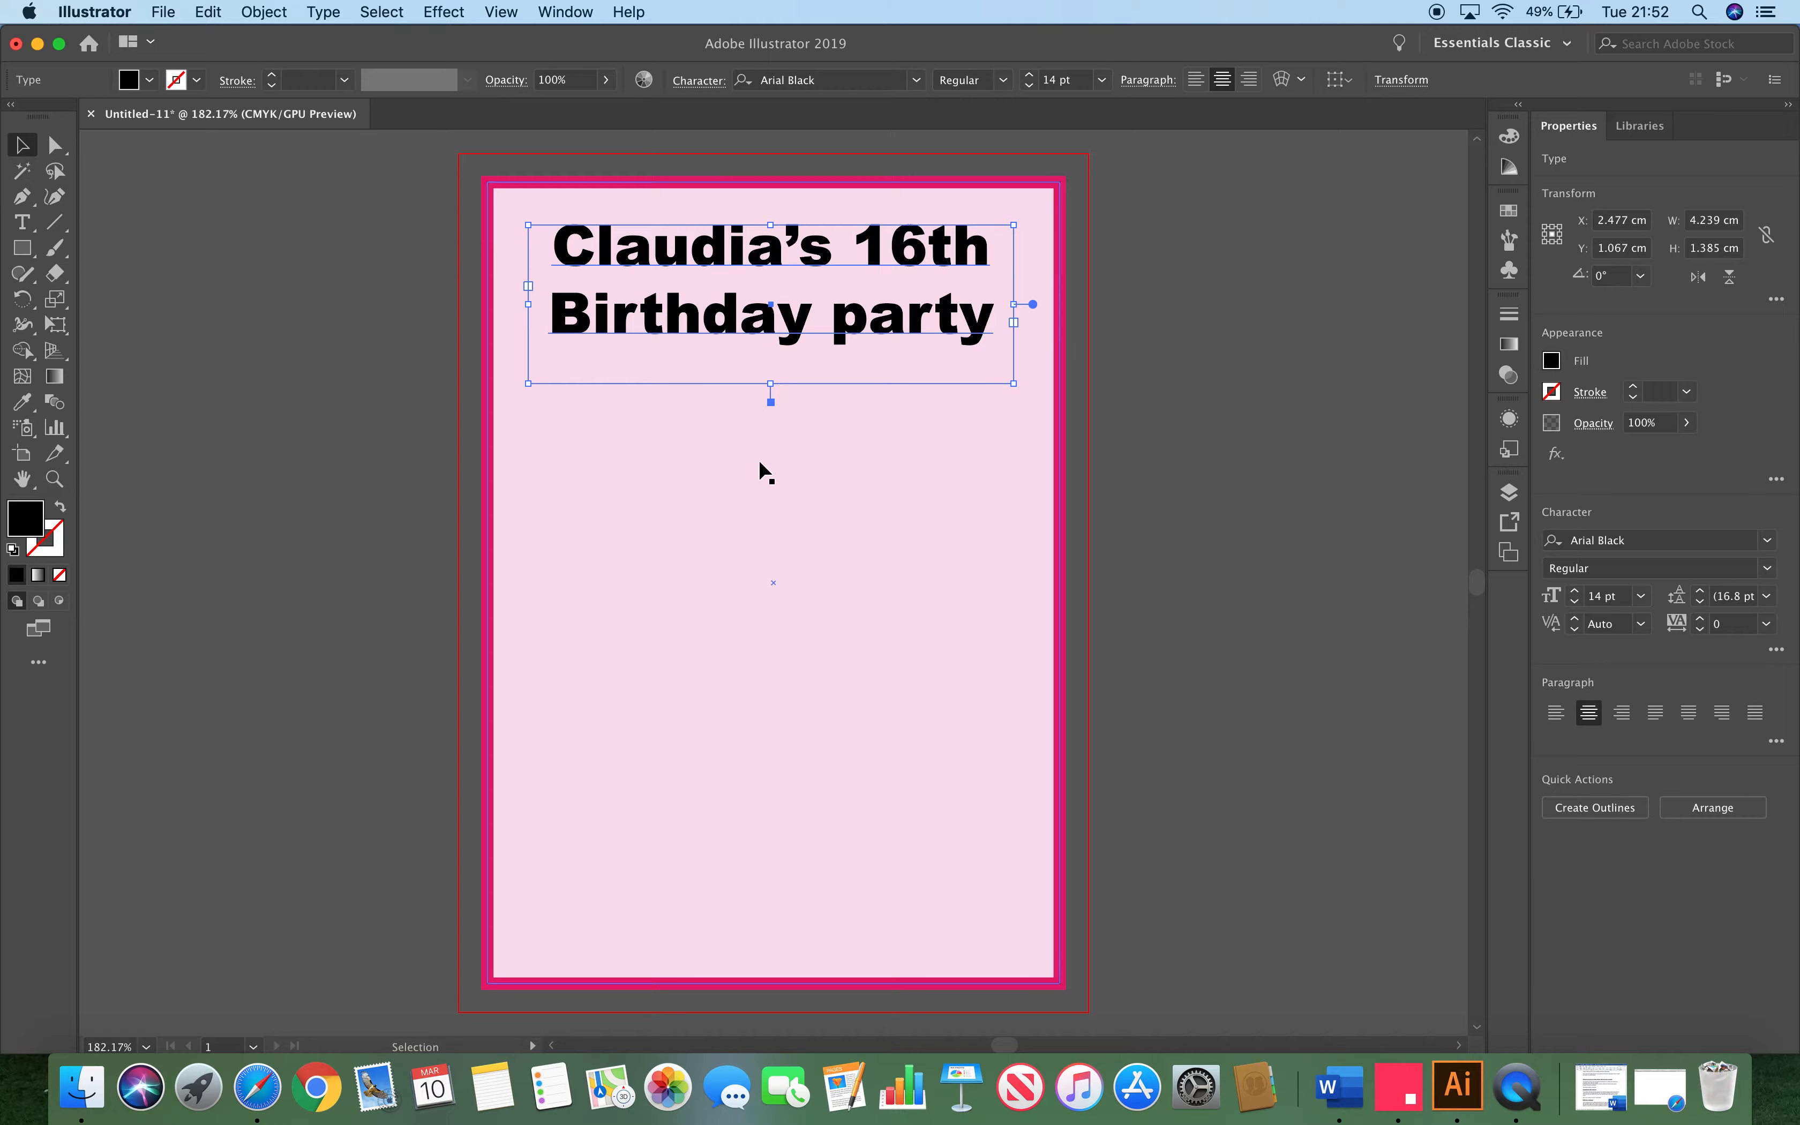
click(756, 471)
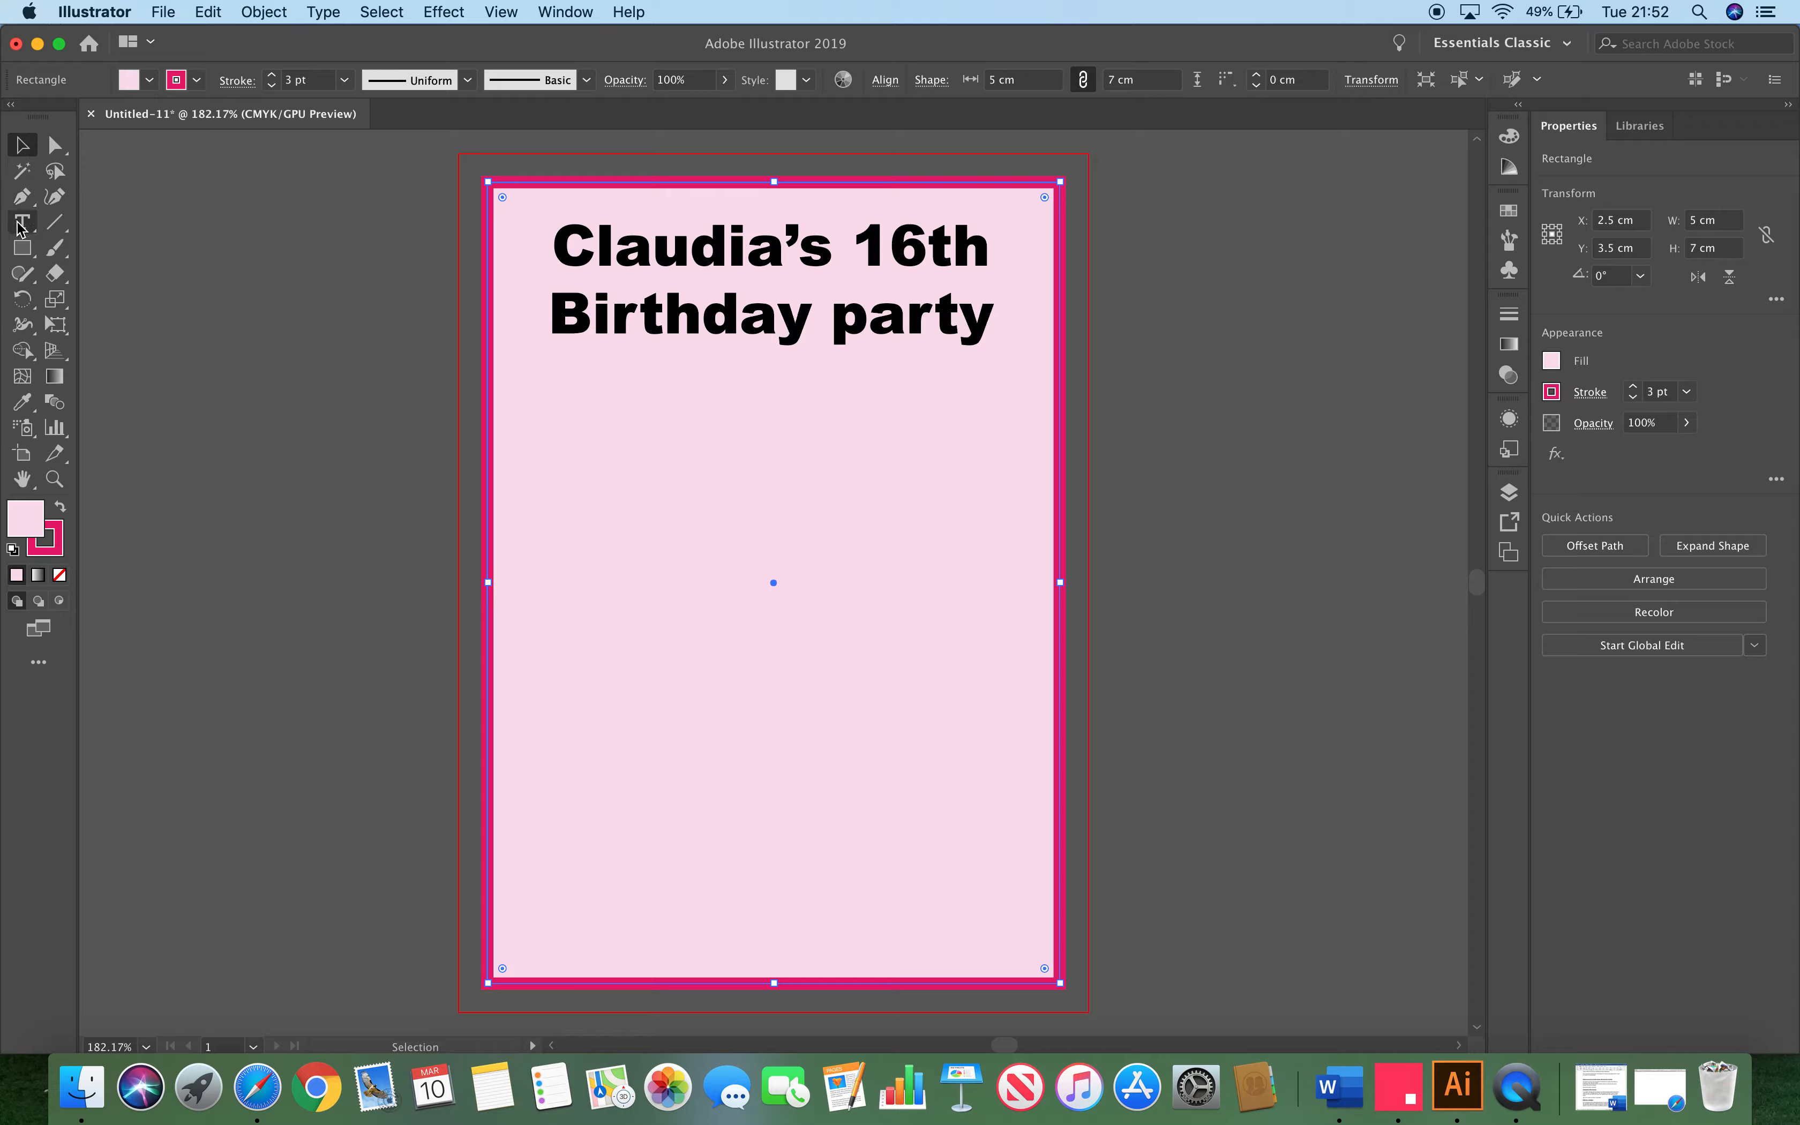
Add a text frame about 3.3 x 1.74 cm below the title with the lines "Dresscode:", "PINK!" and "7pm-10pm"
drag(22, 229, 85, 226)
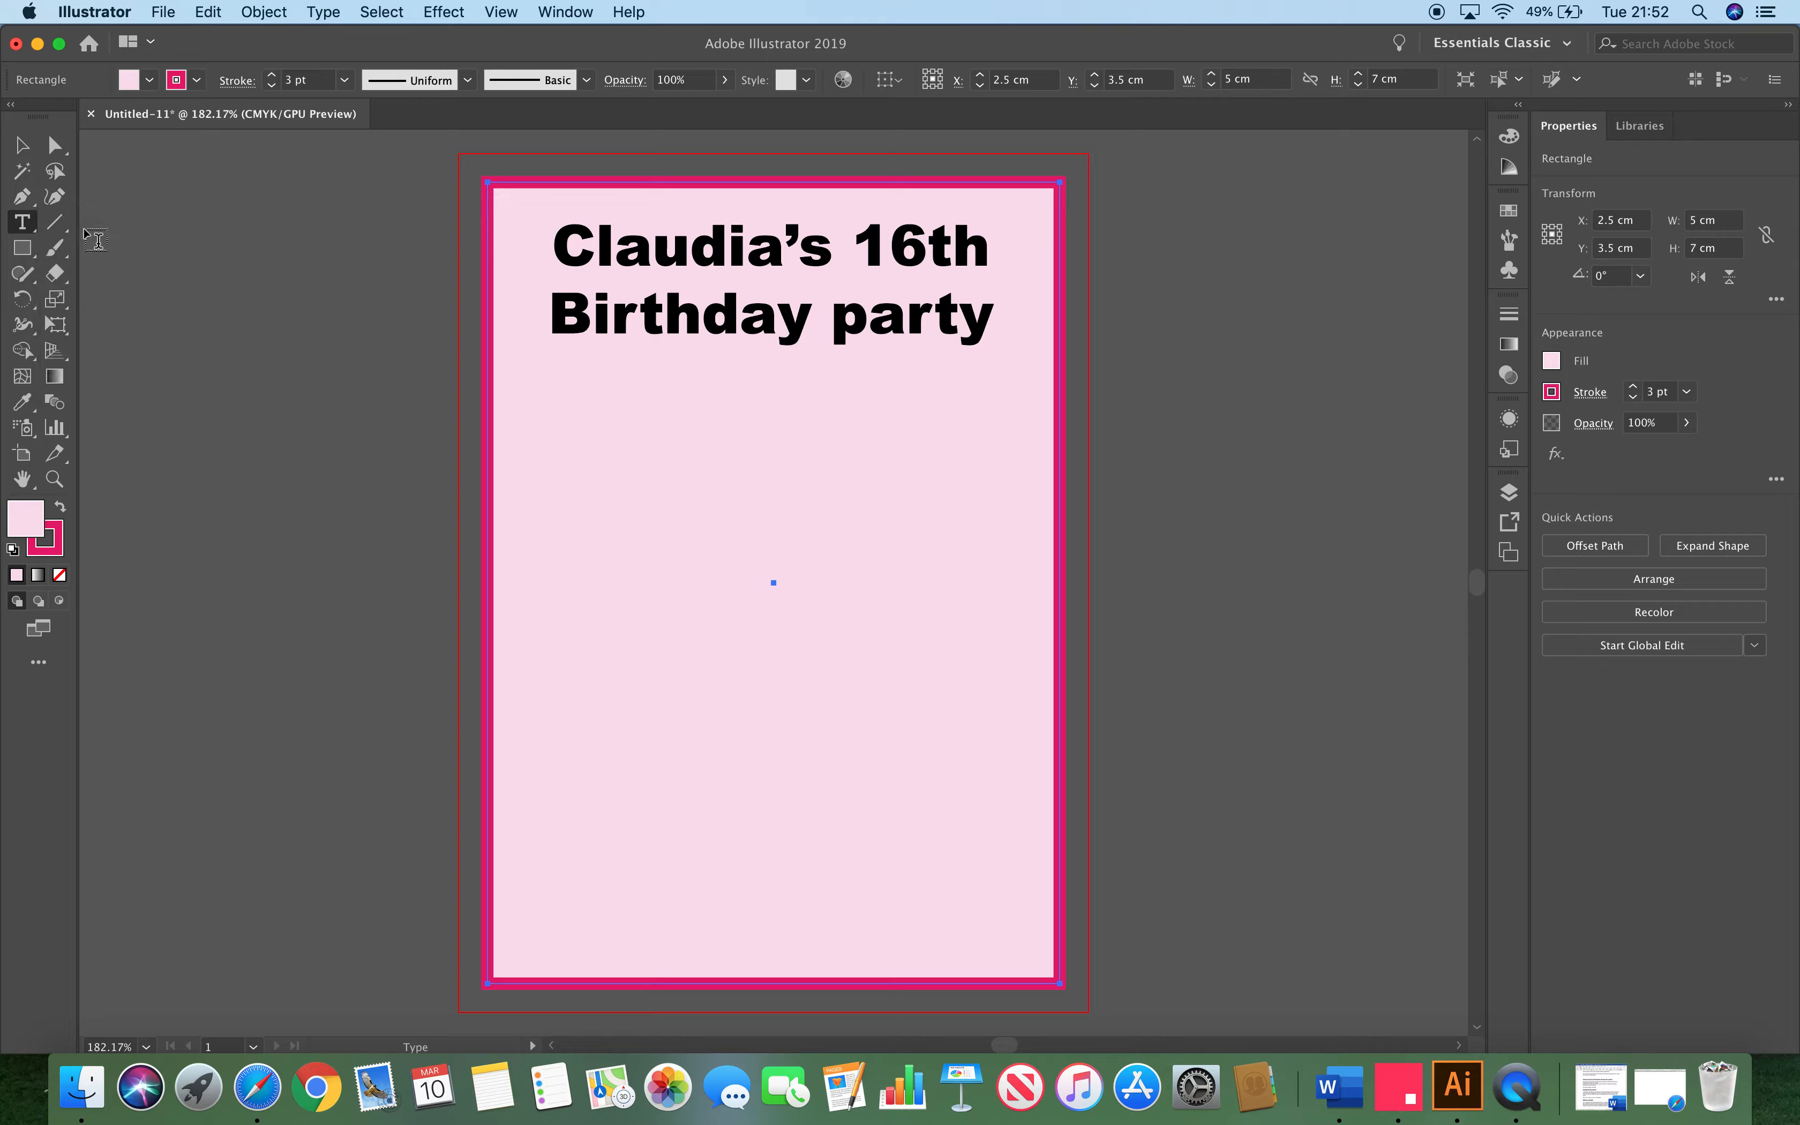
drag(595, 430, 974, 629)
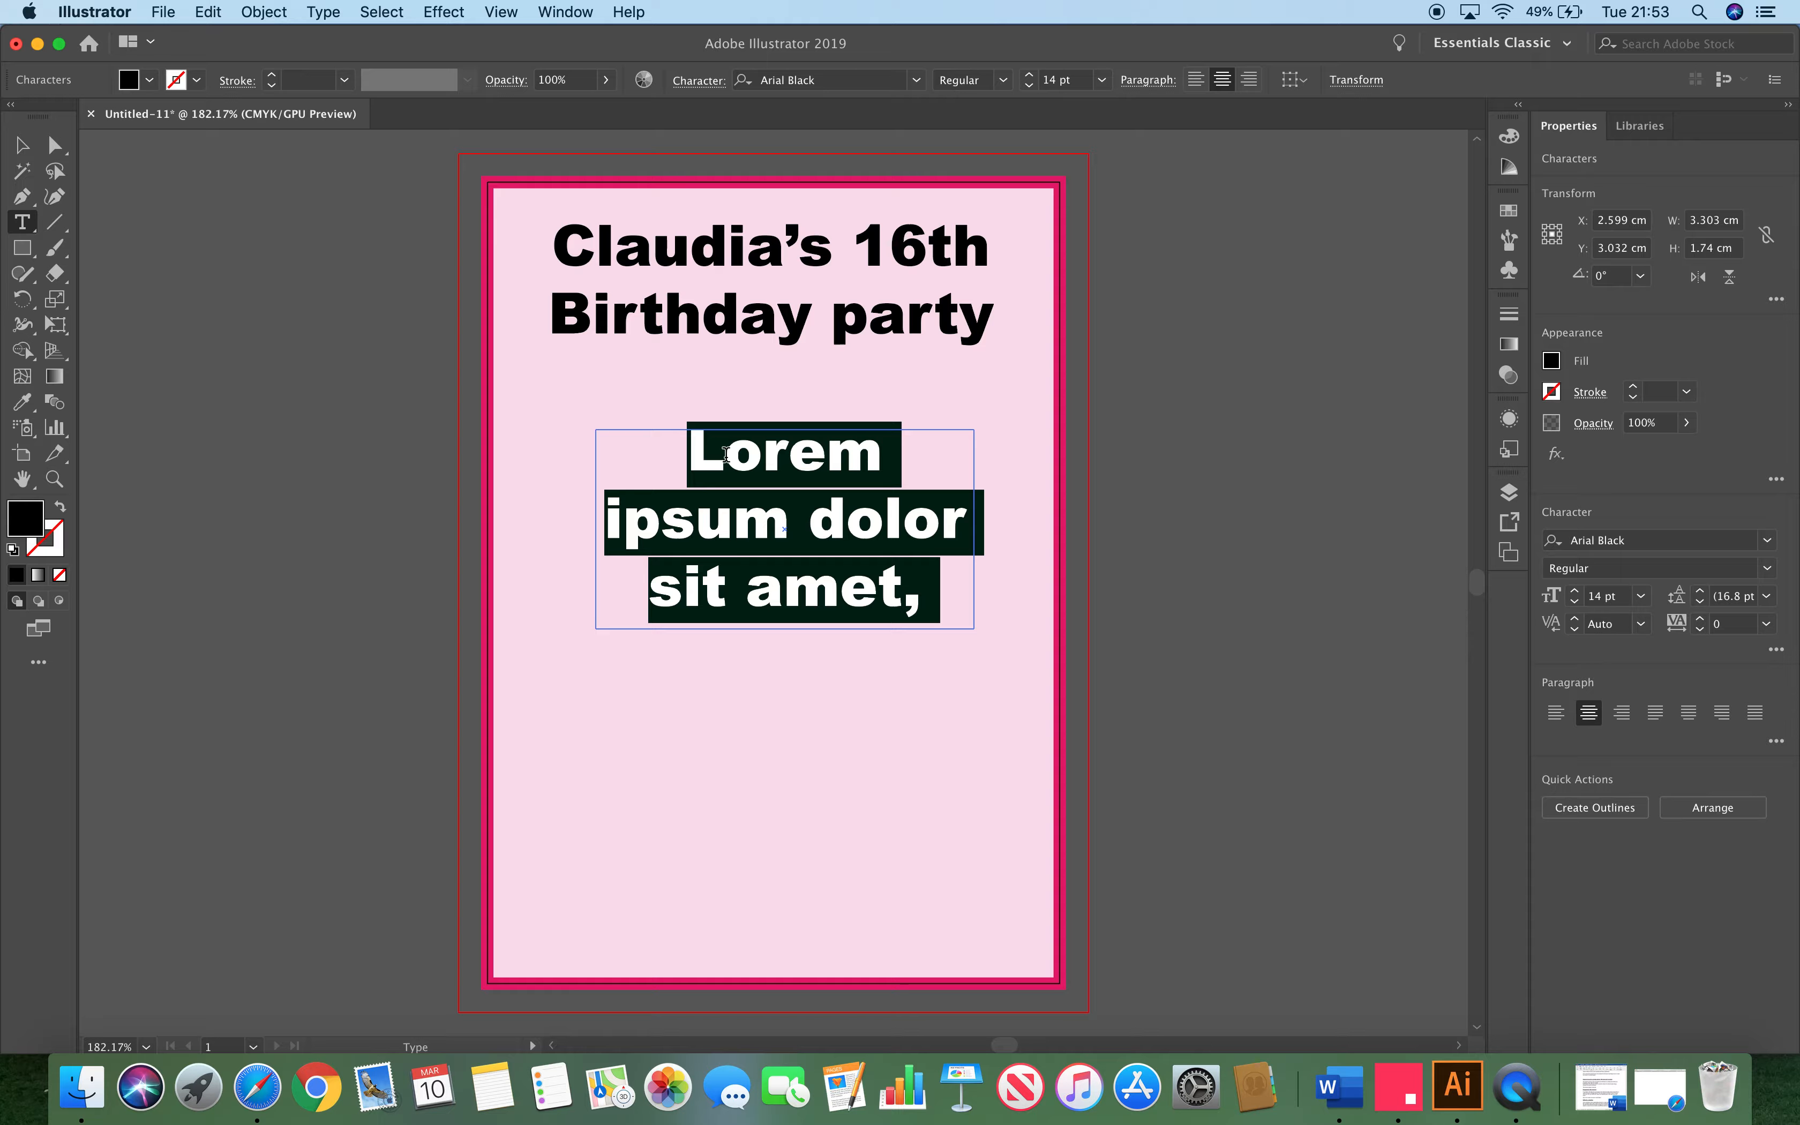
text(Dresscode:)
key(Return)
text(PINK!)
key(Return)
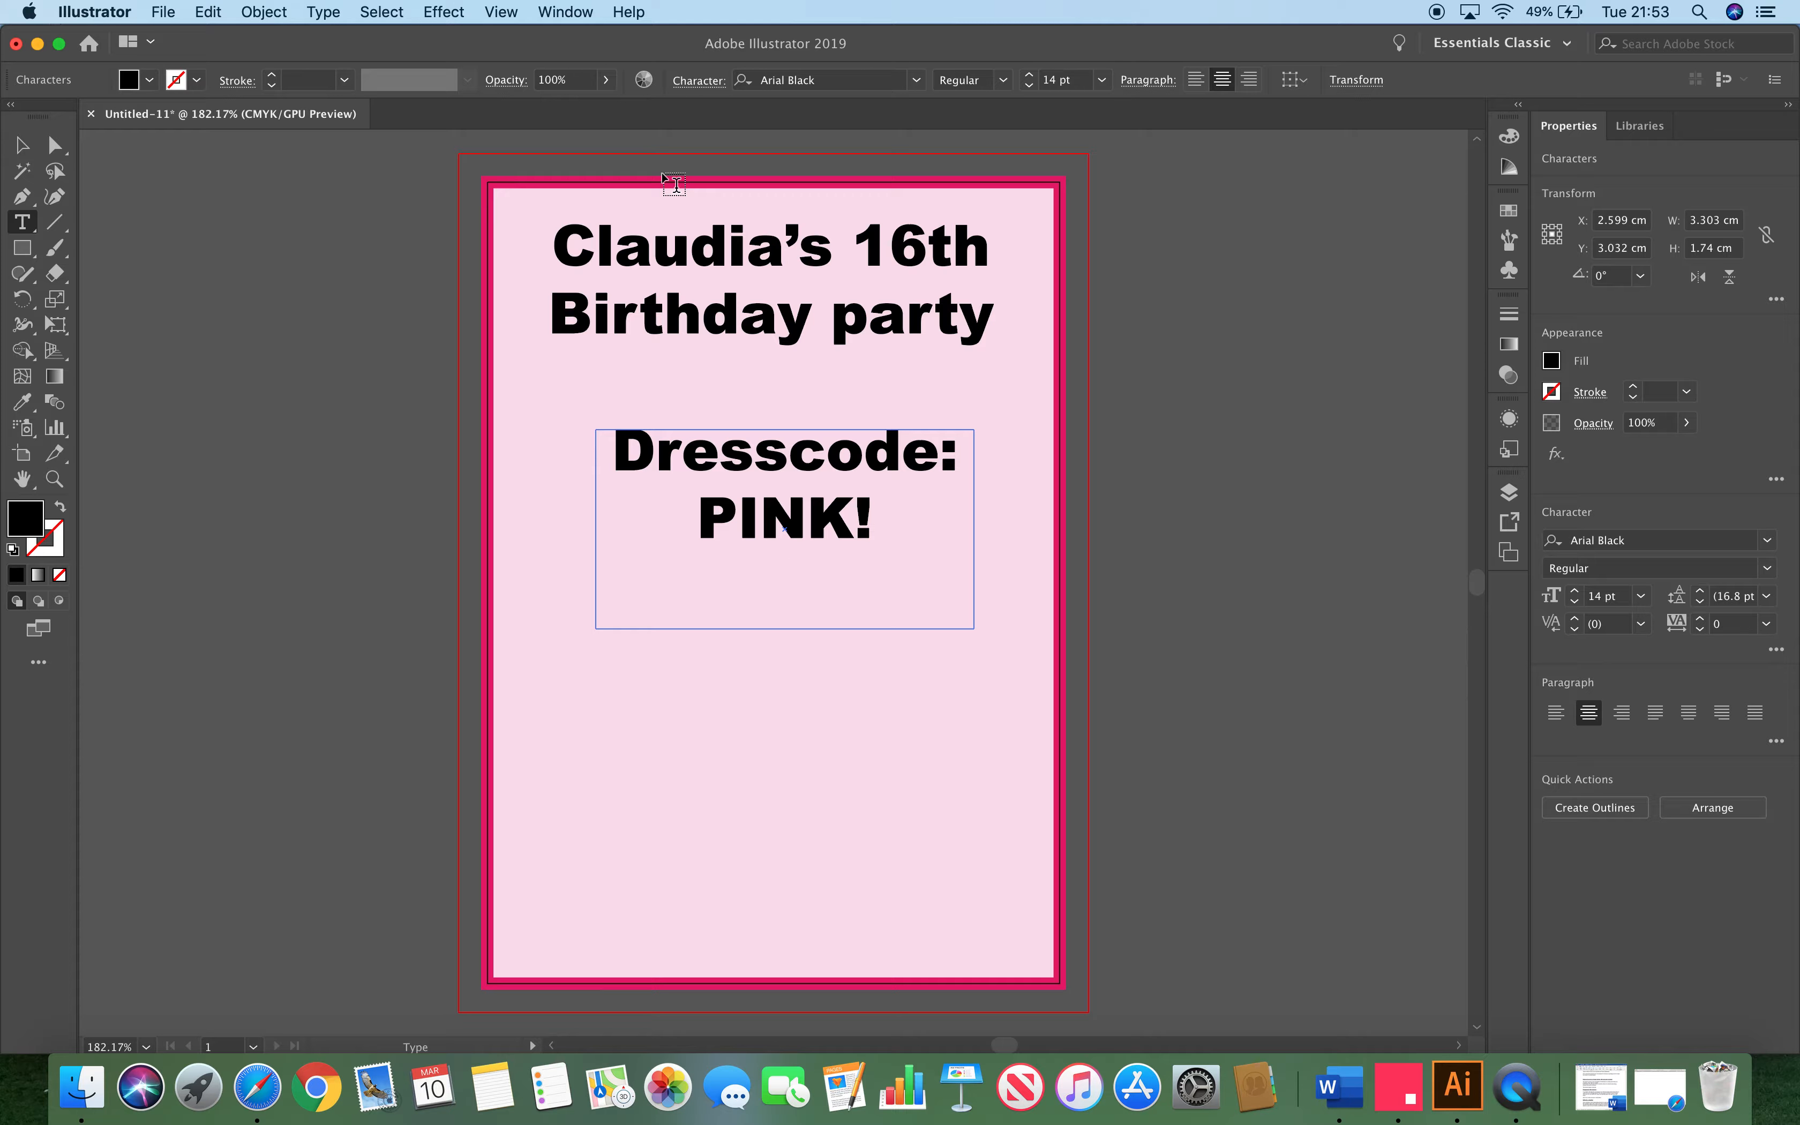
text(7pm-10pm)
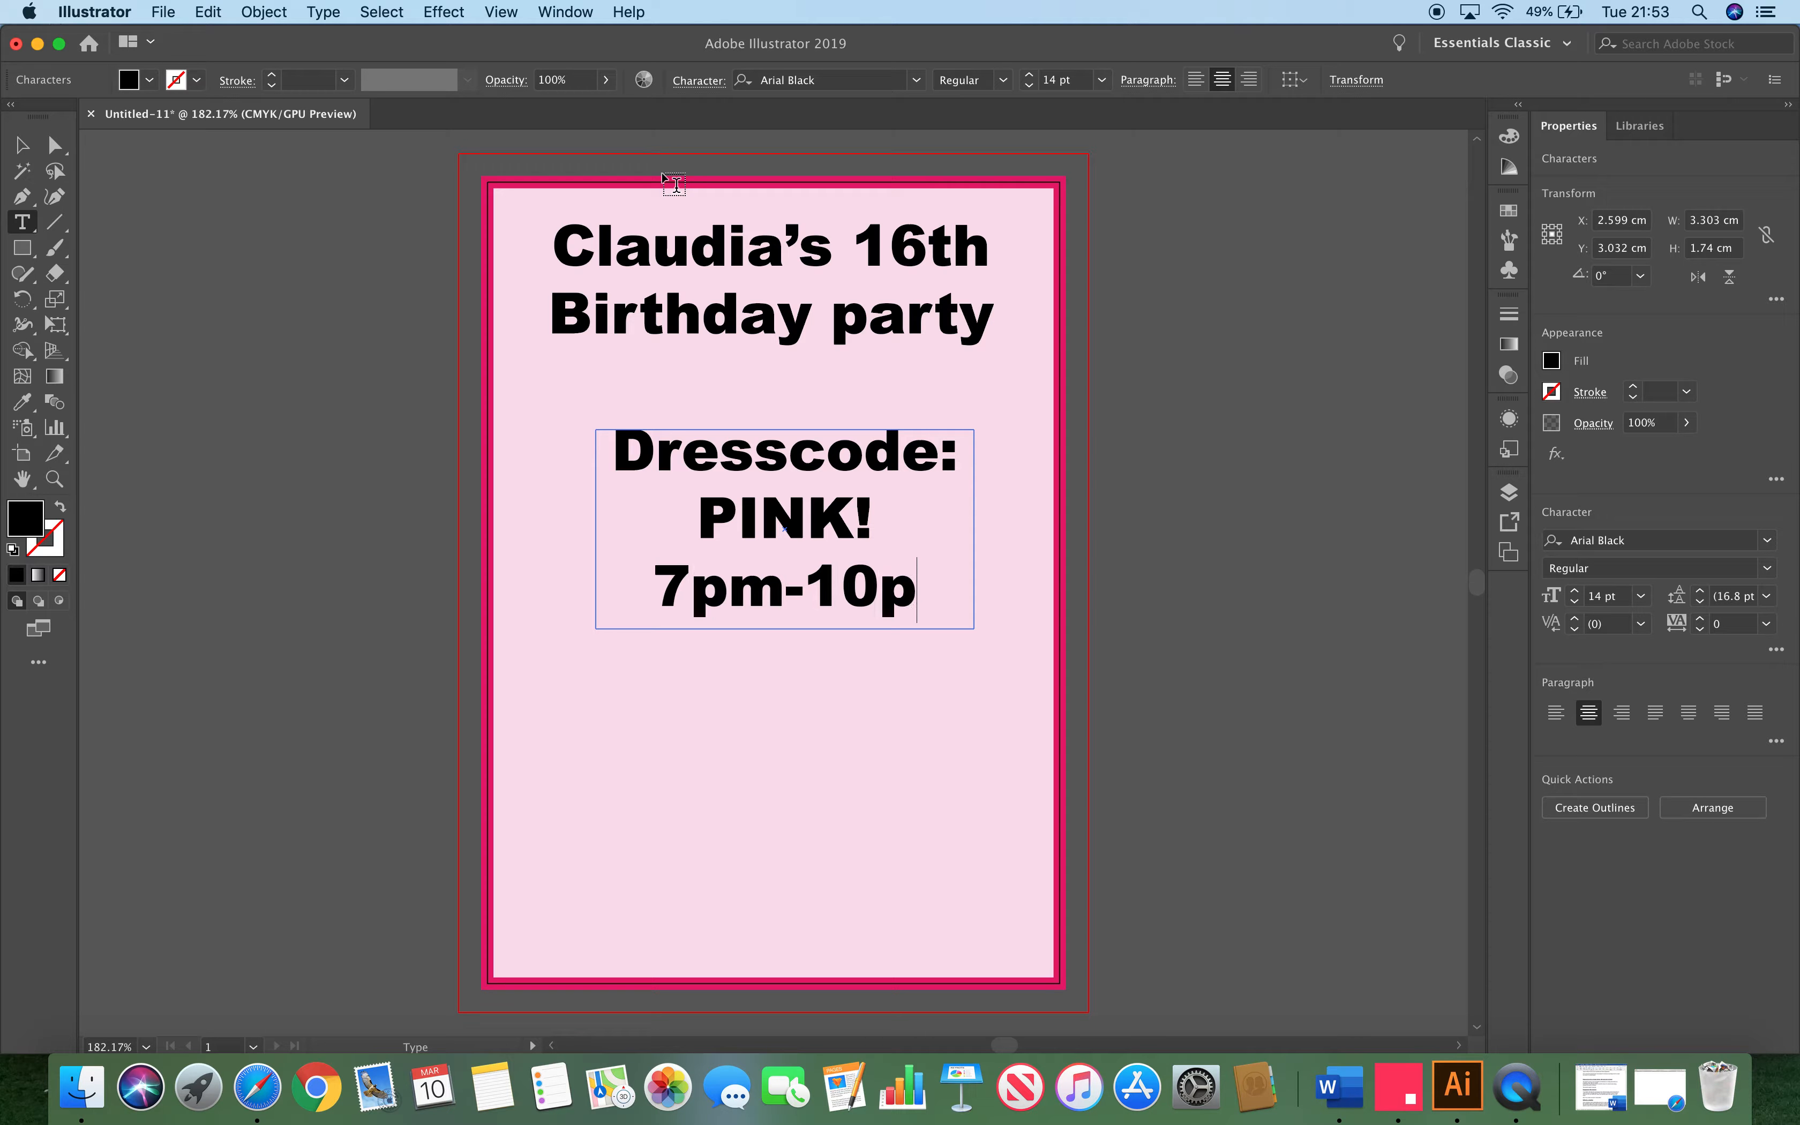
Format all the dress code and time text as 10 pt Apple Chancery
drag(611, 439, 951, 590)
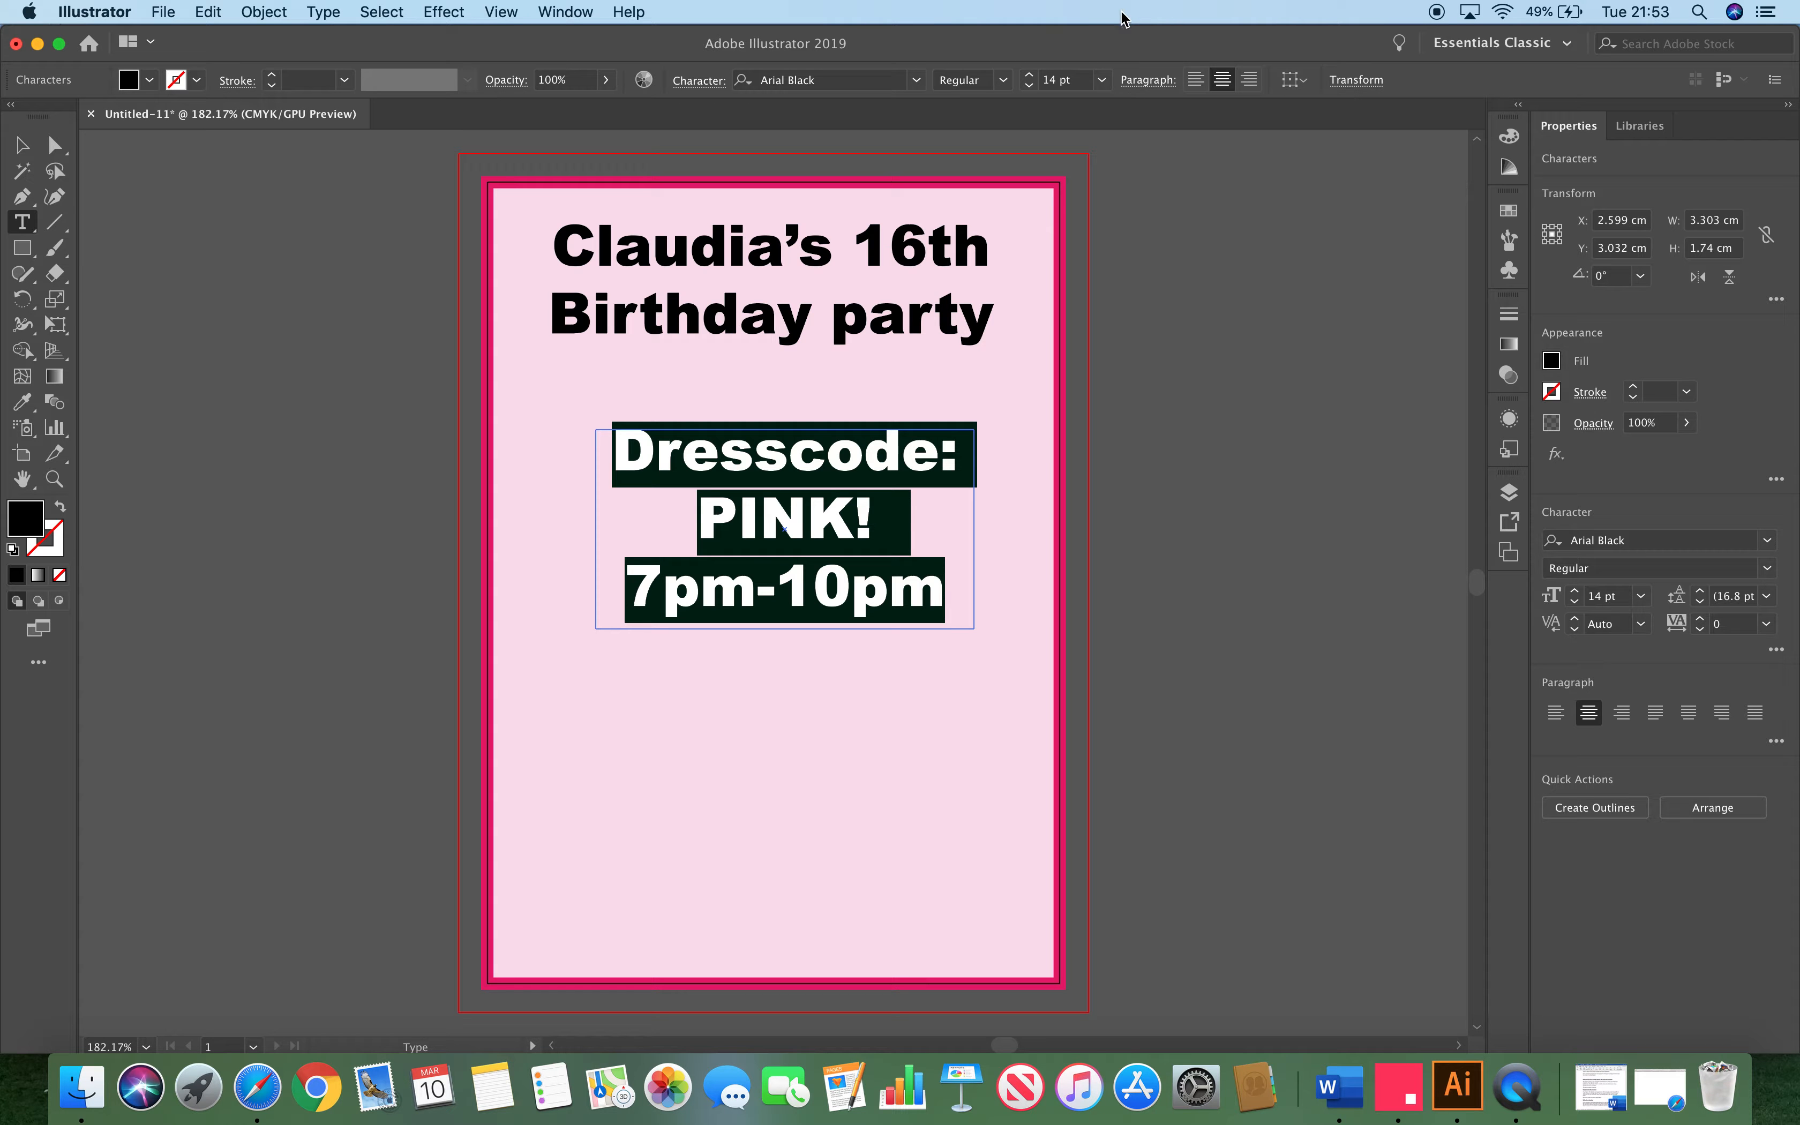
click(1057, 79)
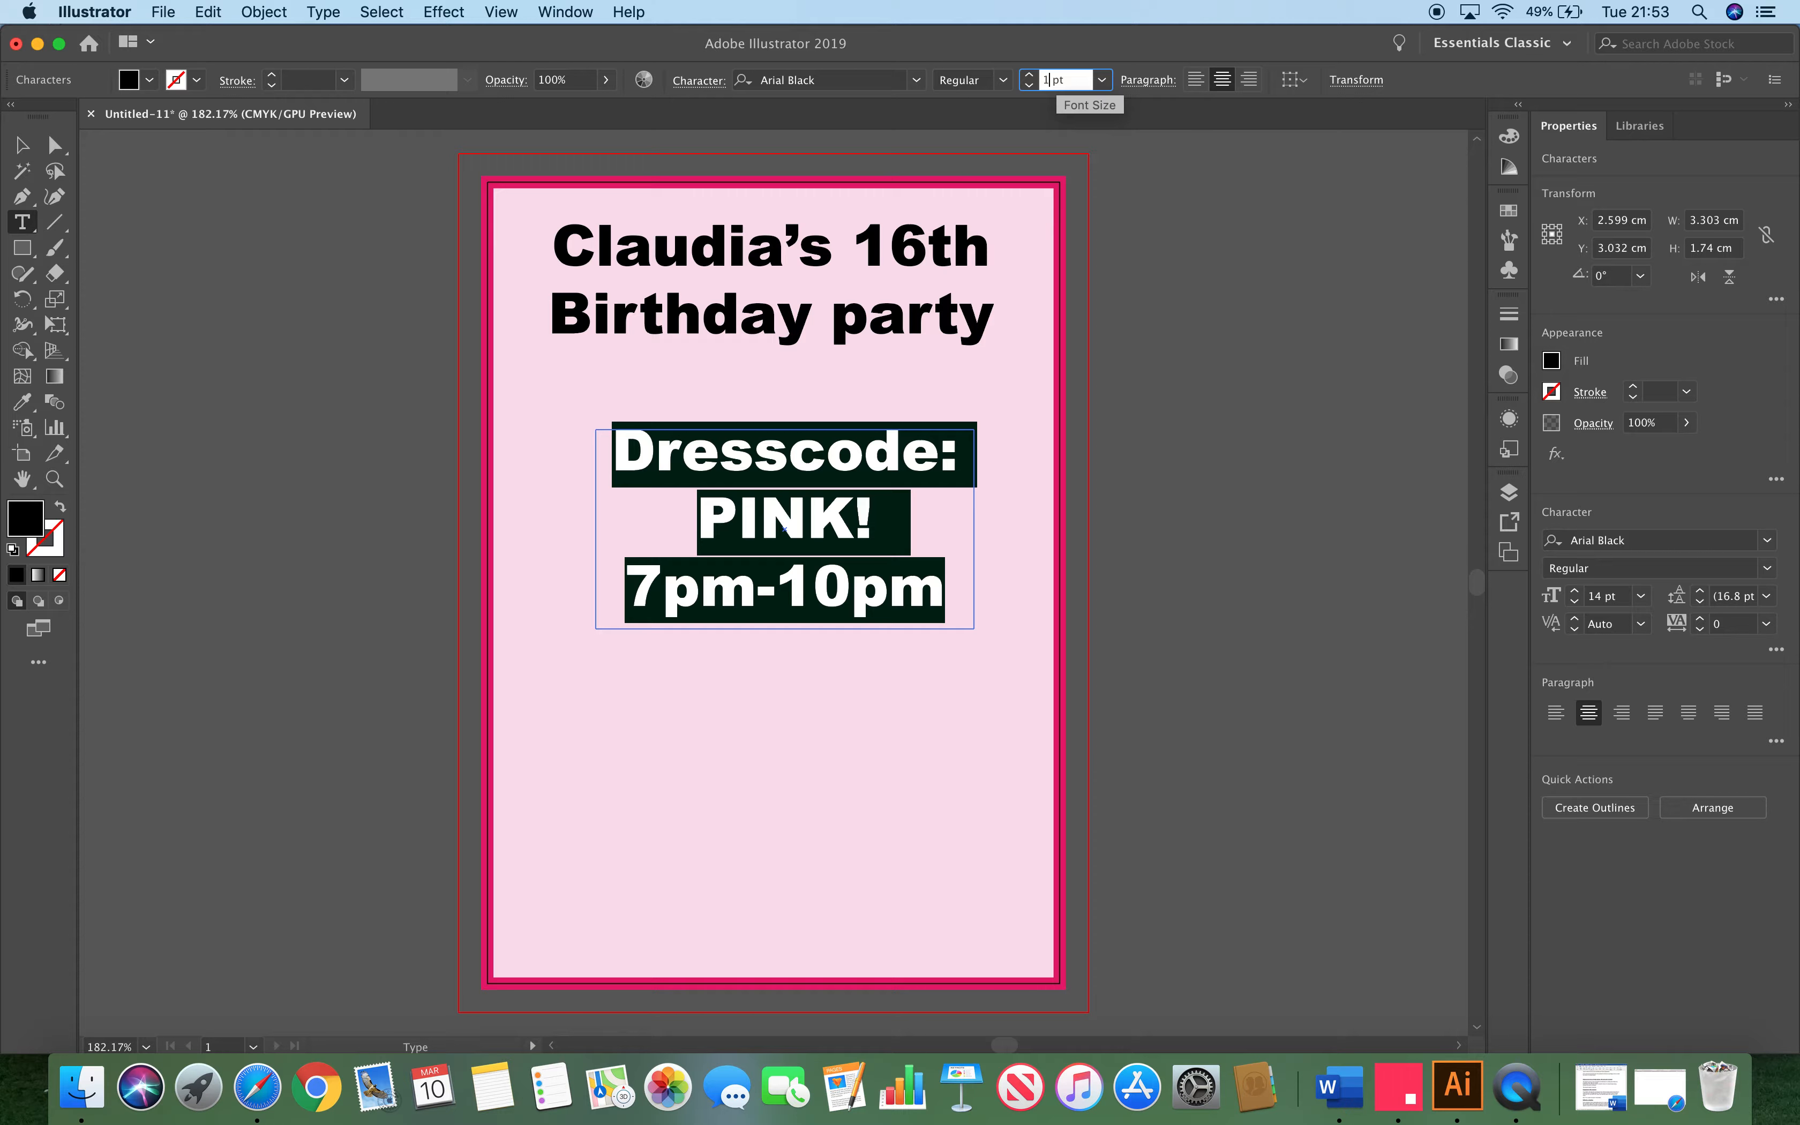
text(10)
key(Return)
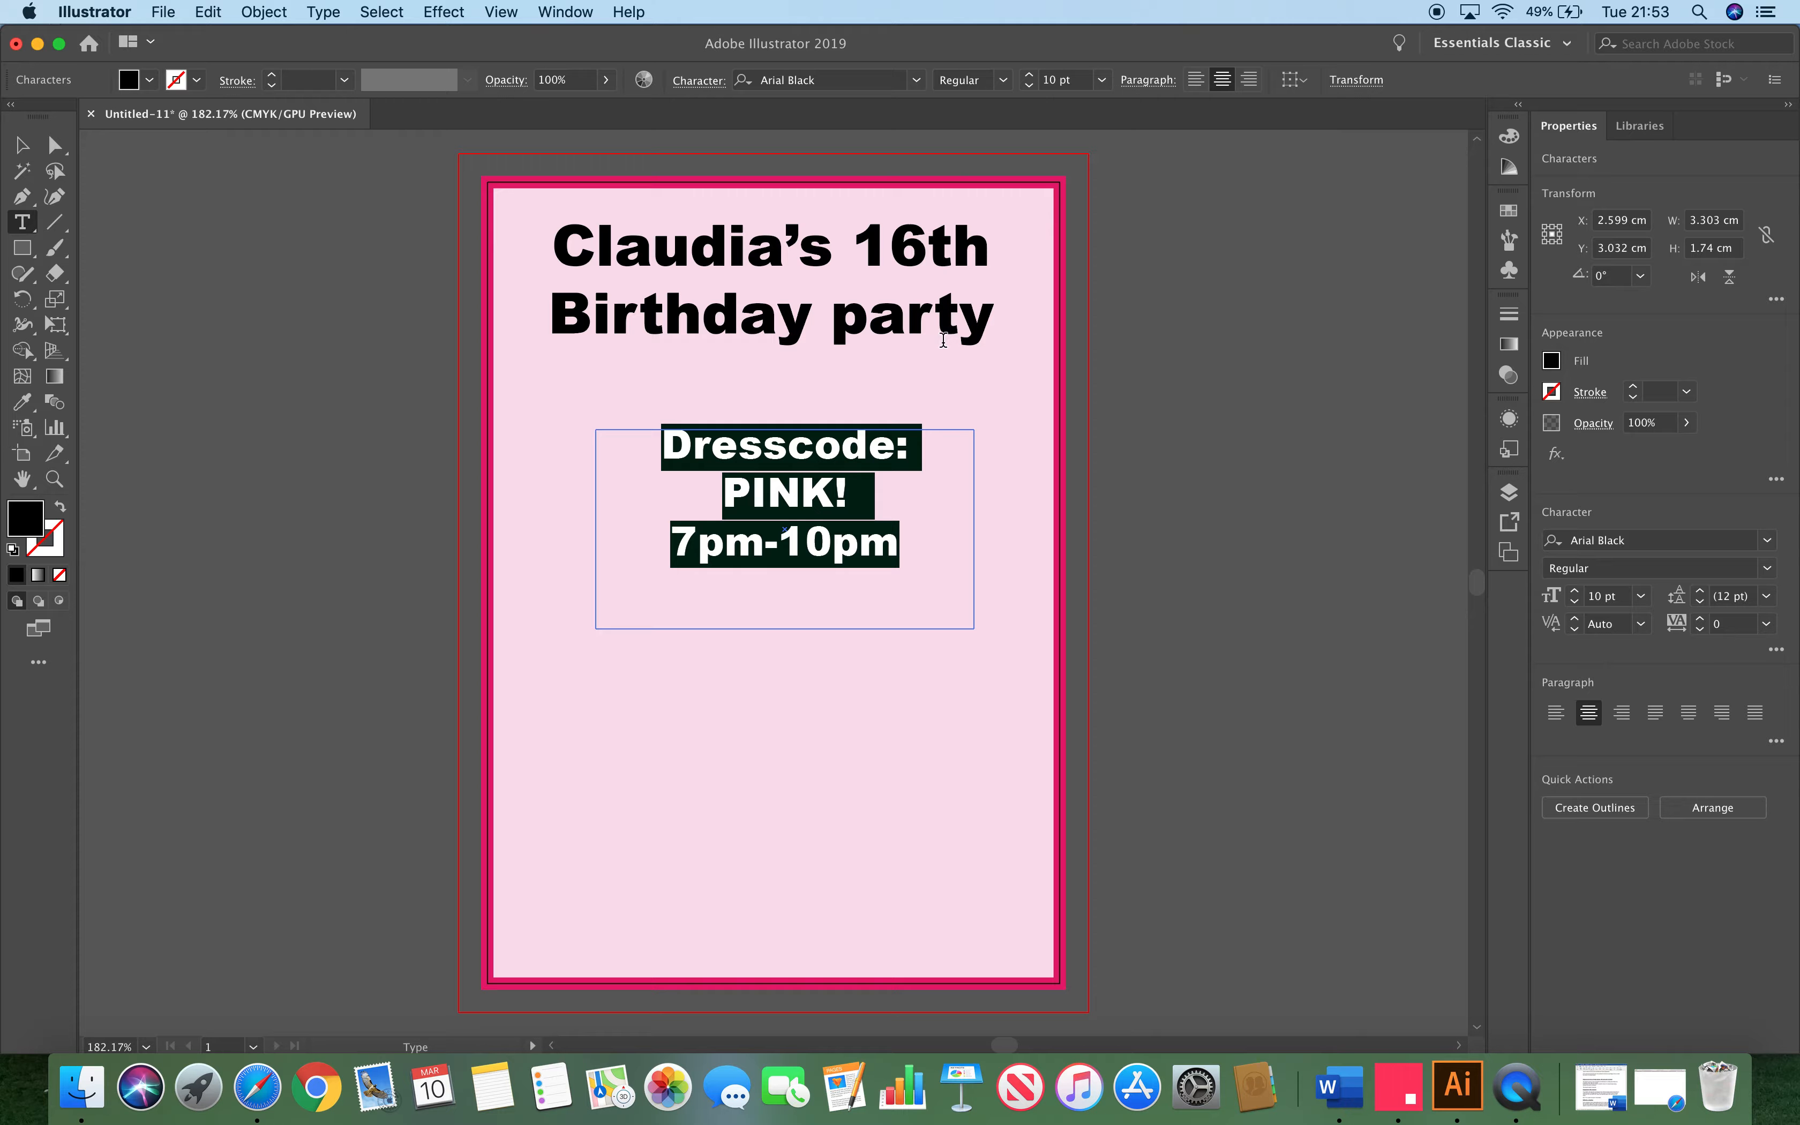
click(917, 81)
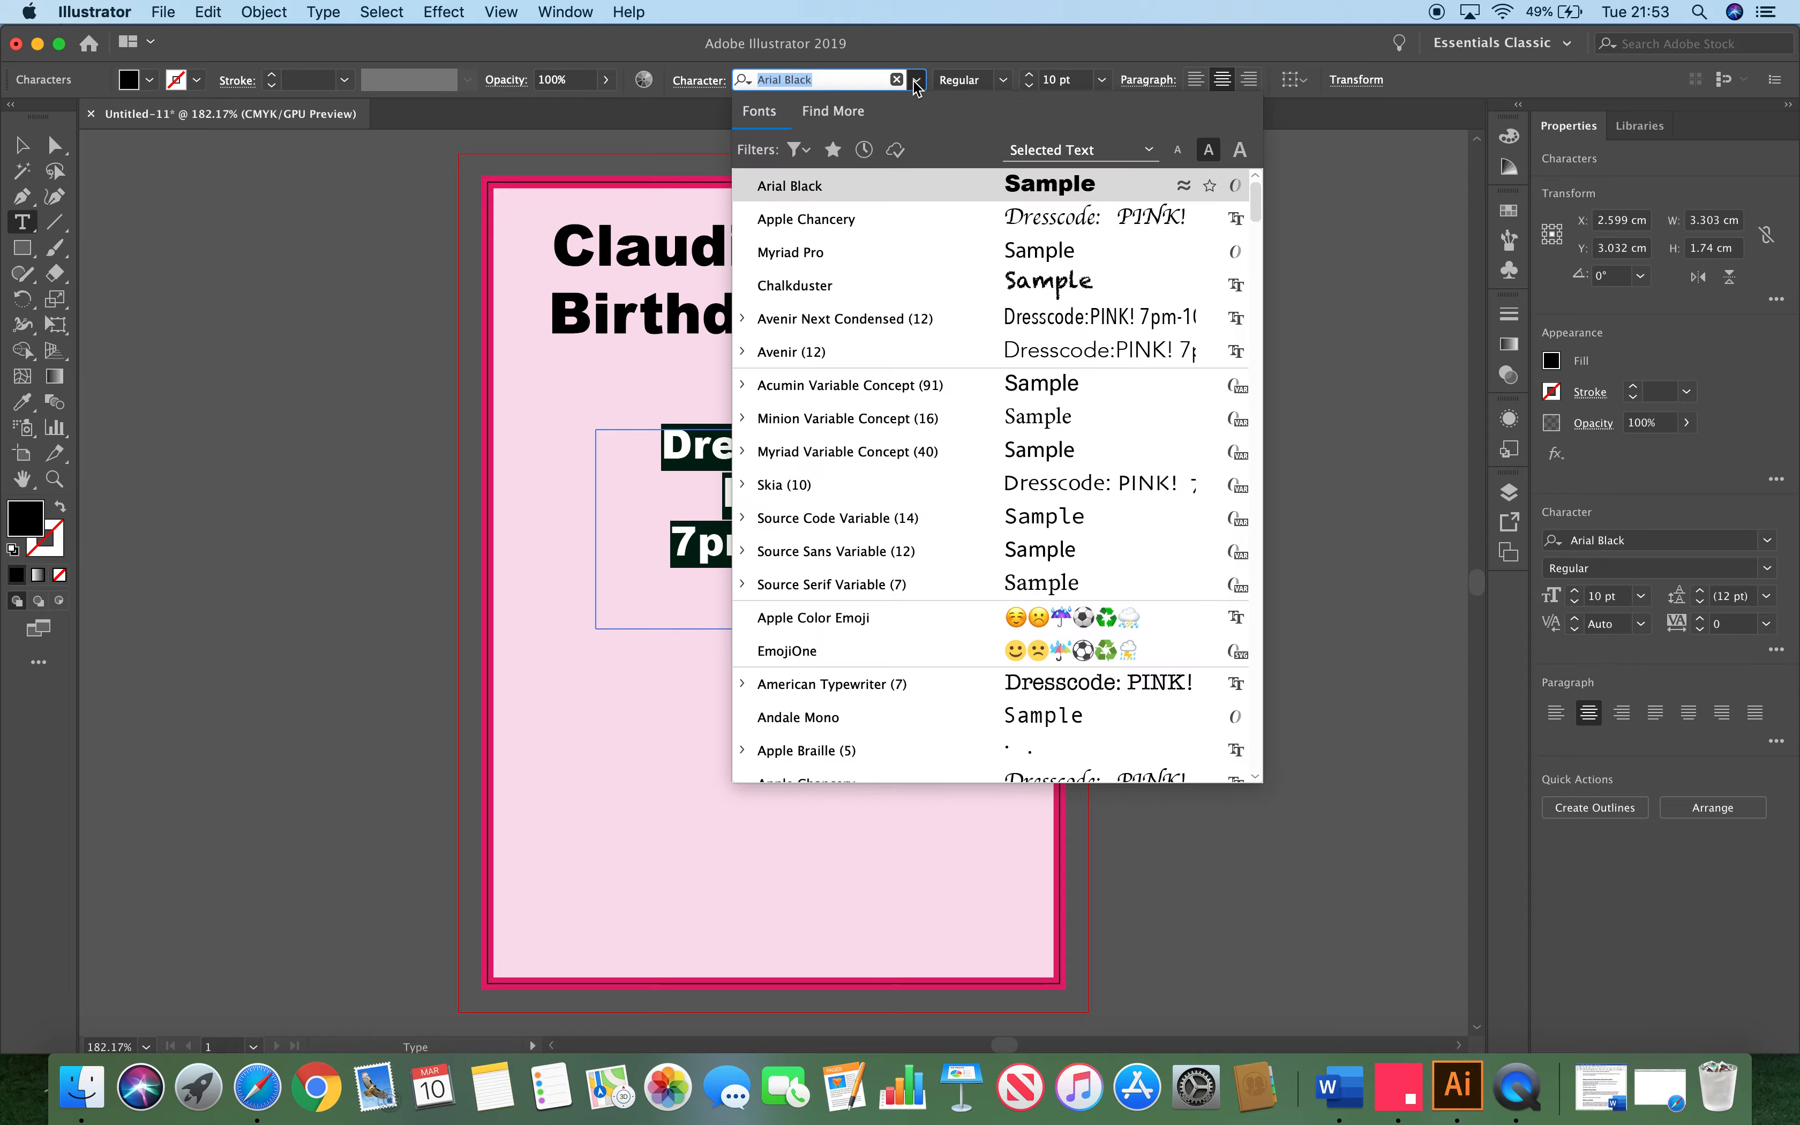
click(987, 221)
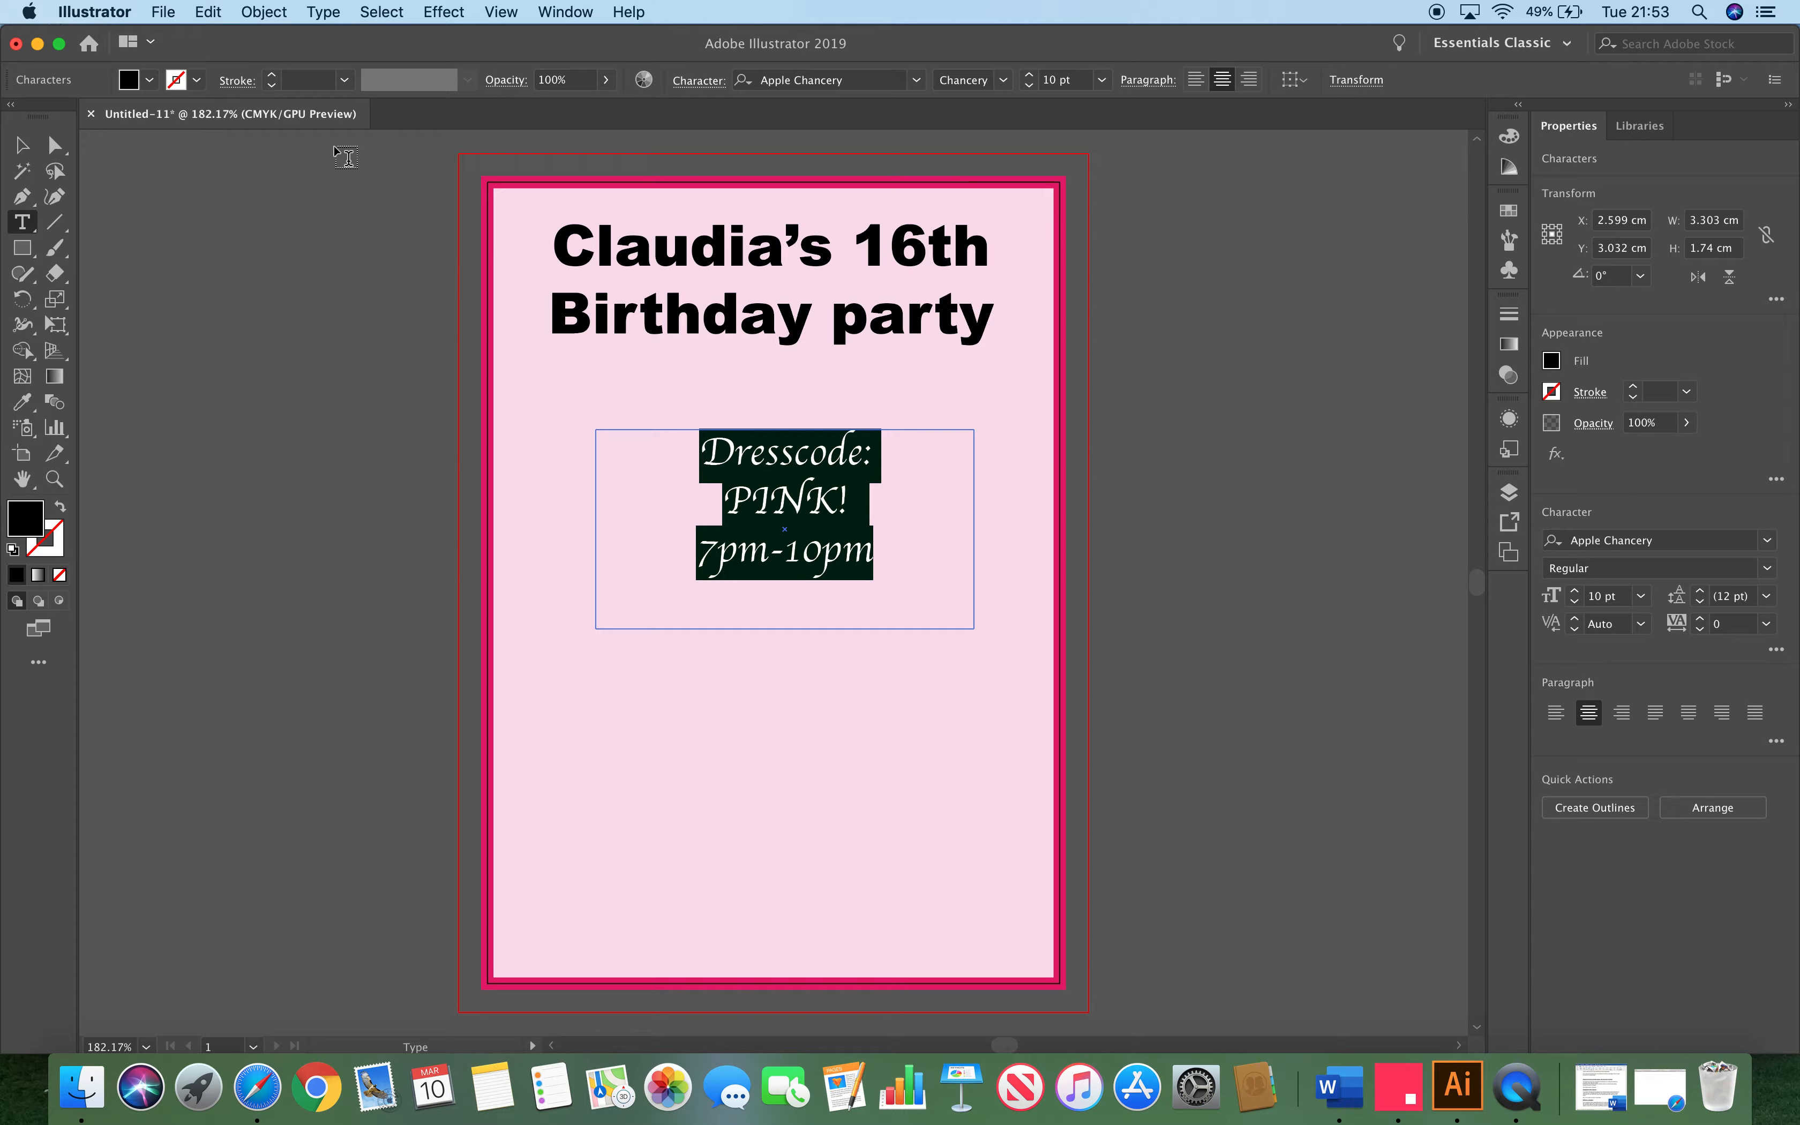
Fill the dress code and time text with white
click(149, 80)
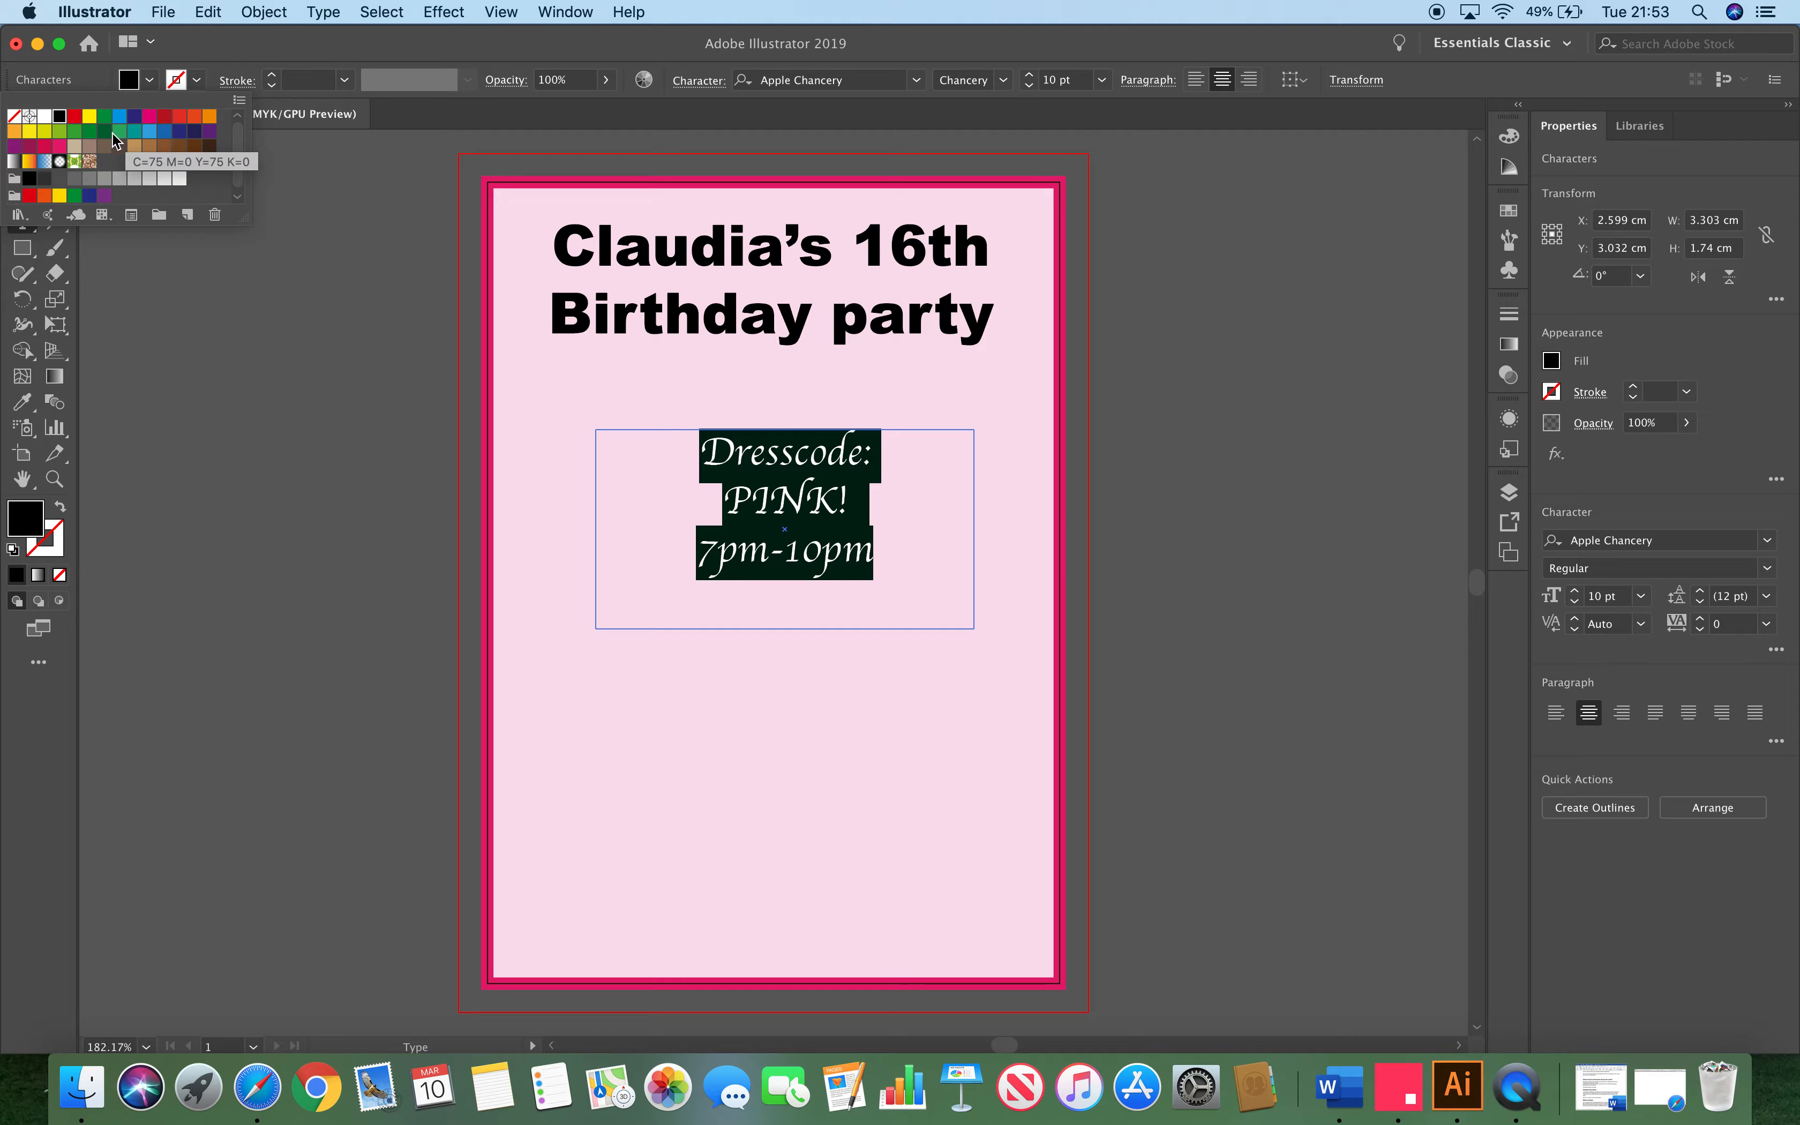
click(46, 119)
click(603, 518)
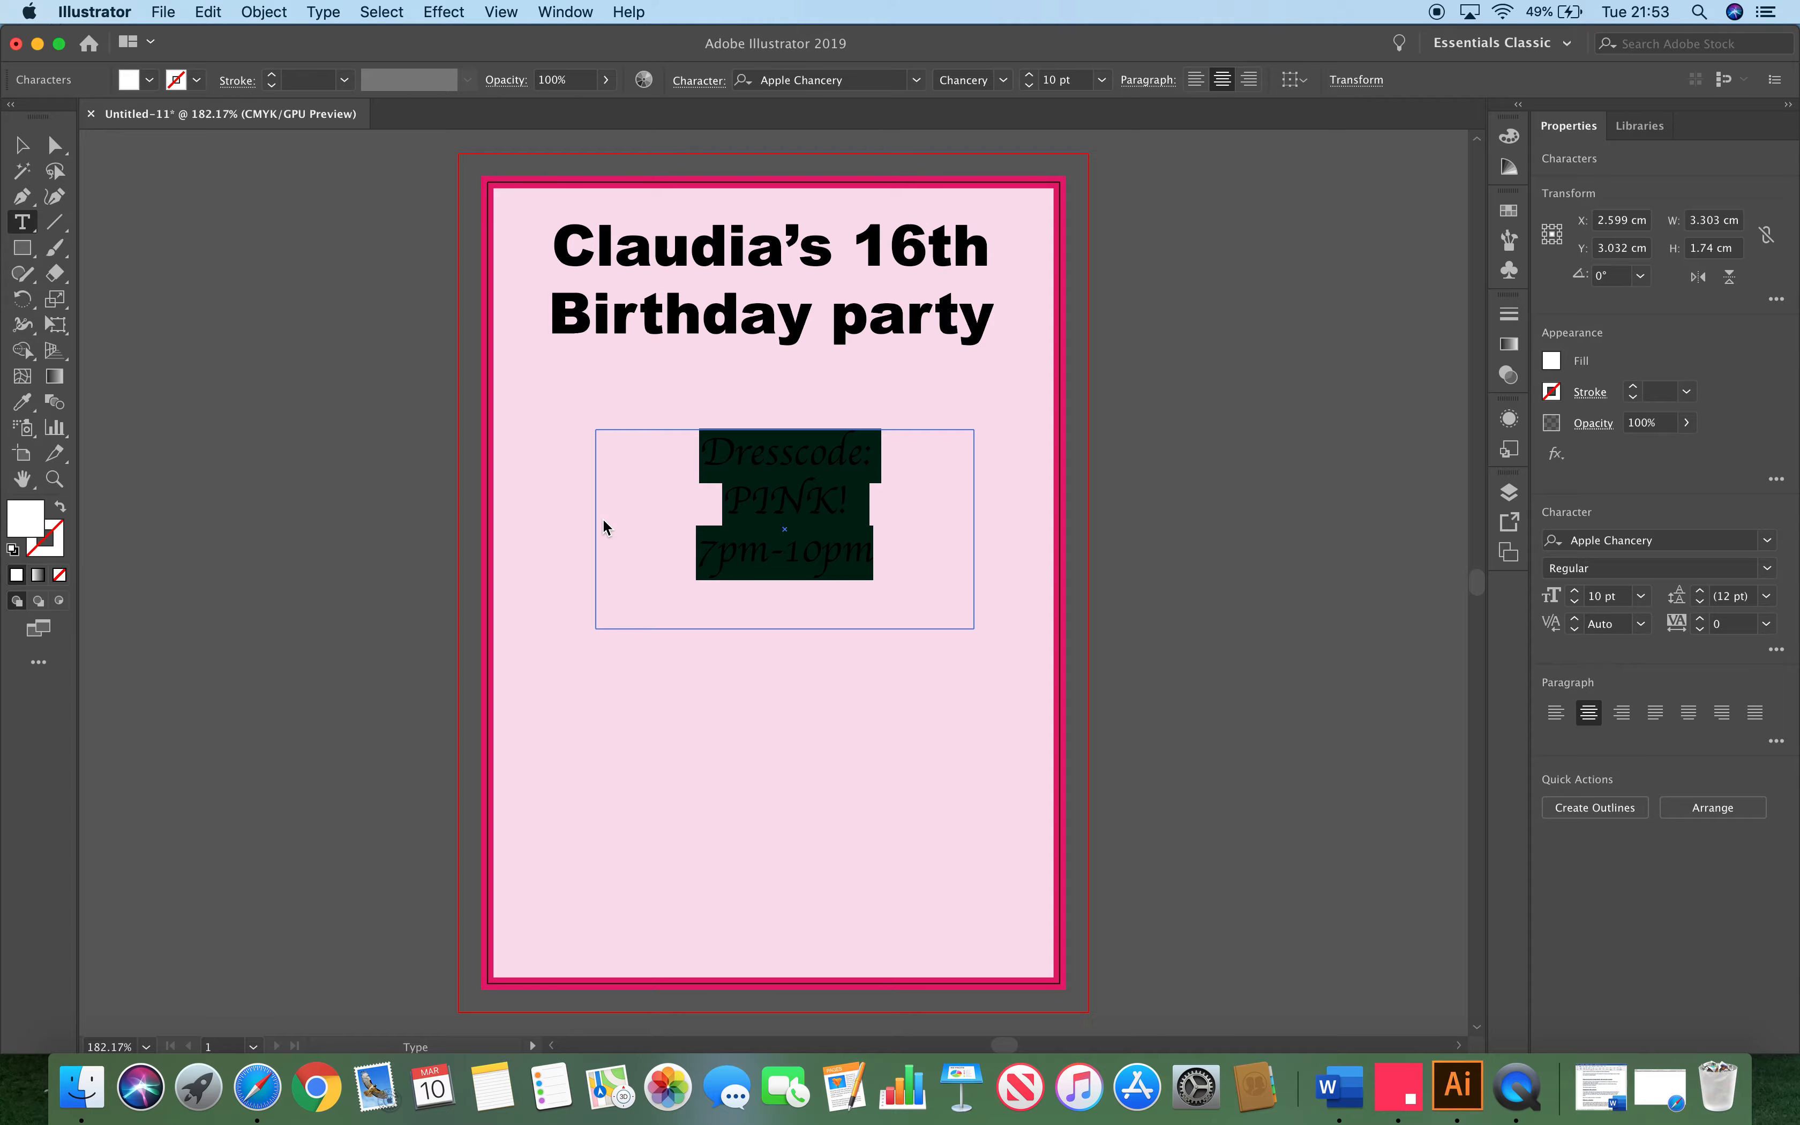
click(573, 381)
Fill all three lines of the dress code and time text with hot pink
click(833, 536)
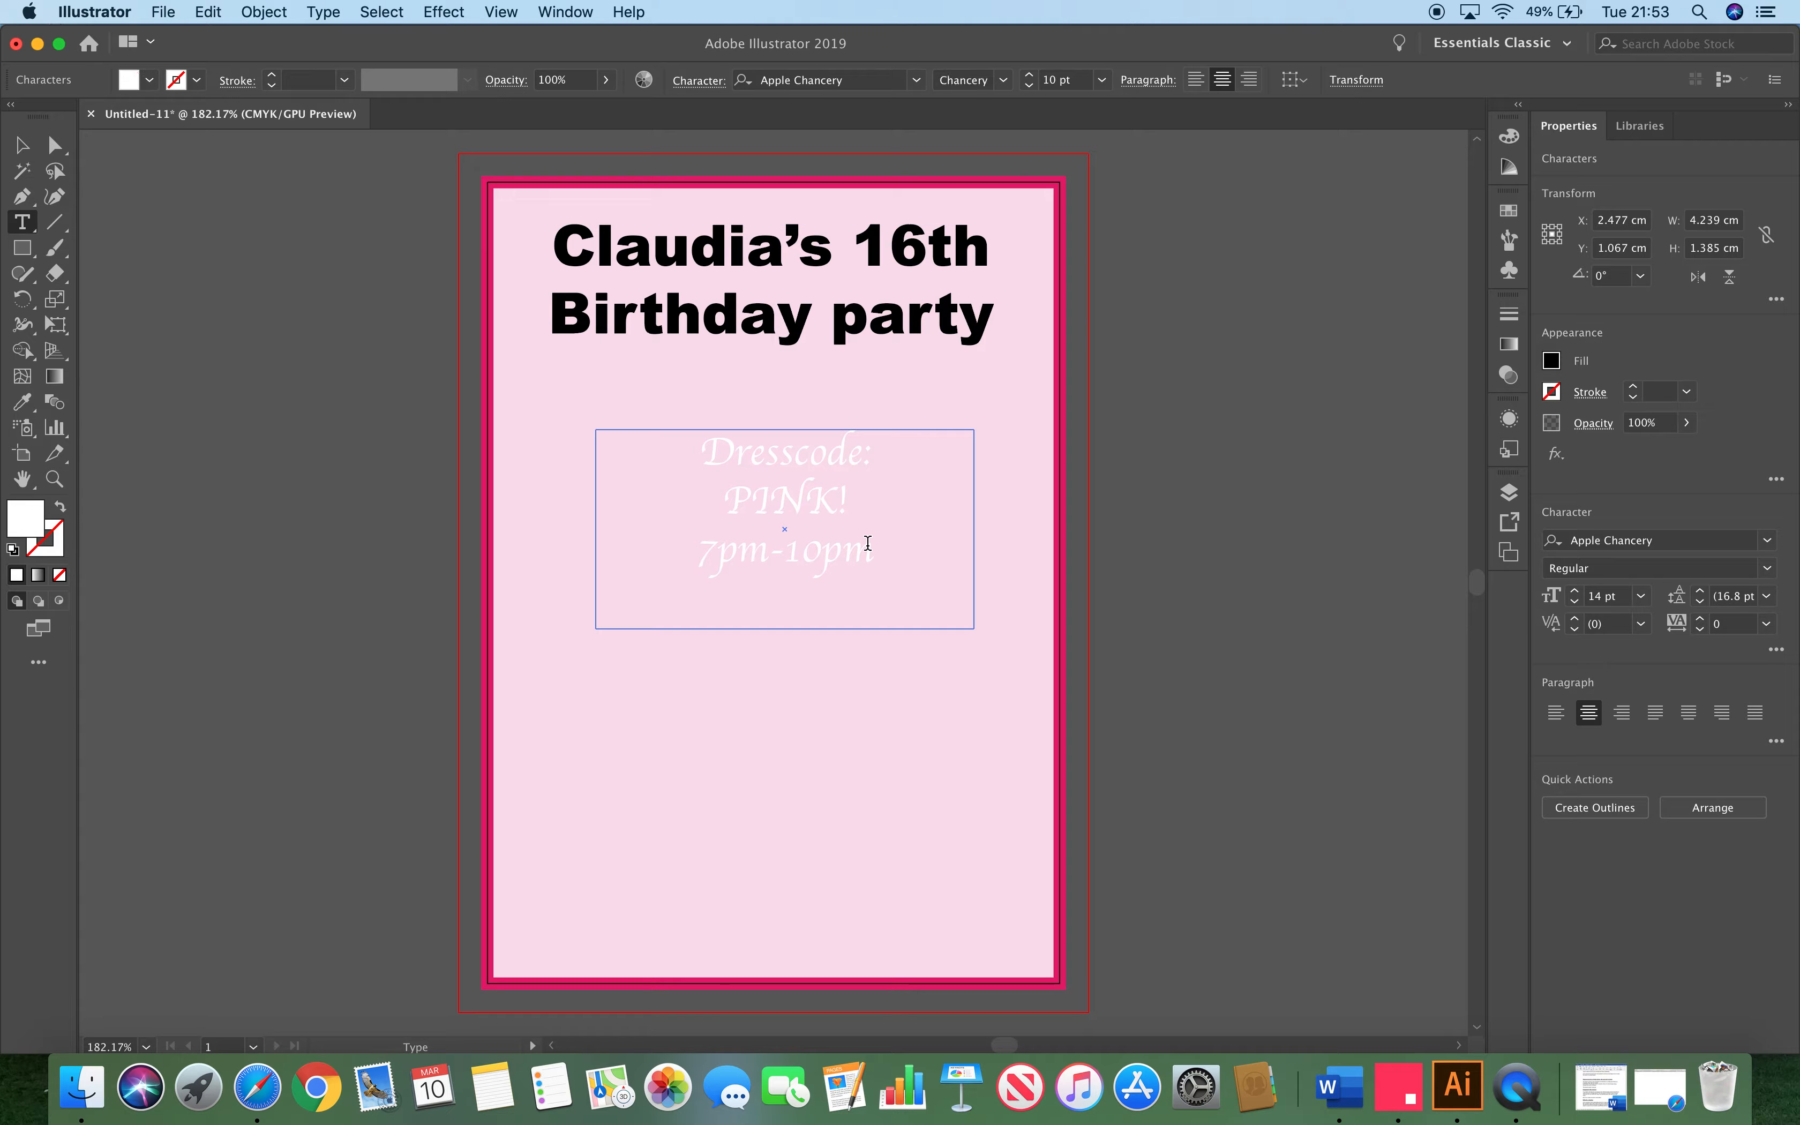
drag(880, 551, 683, 467)
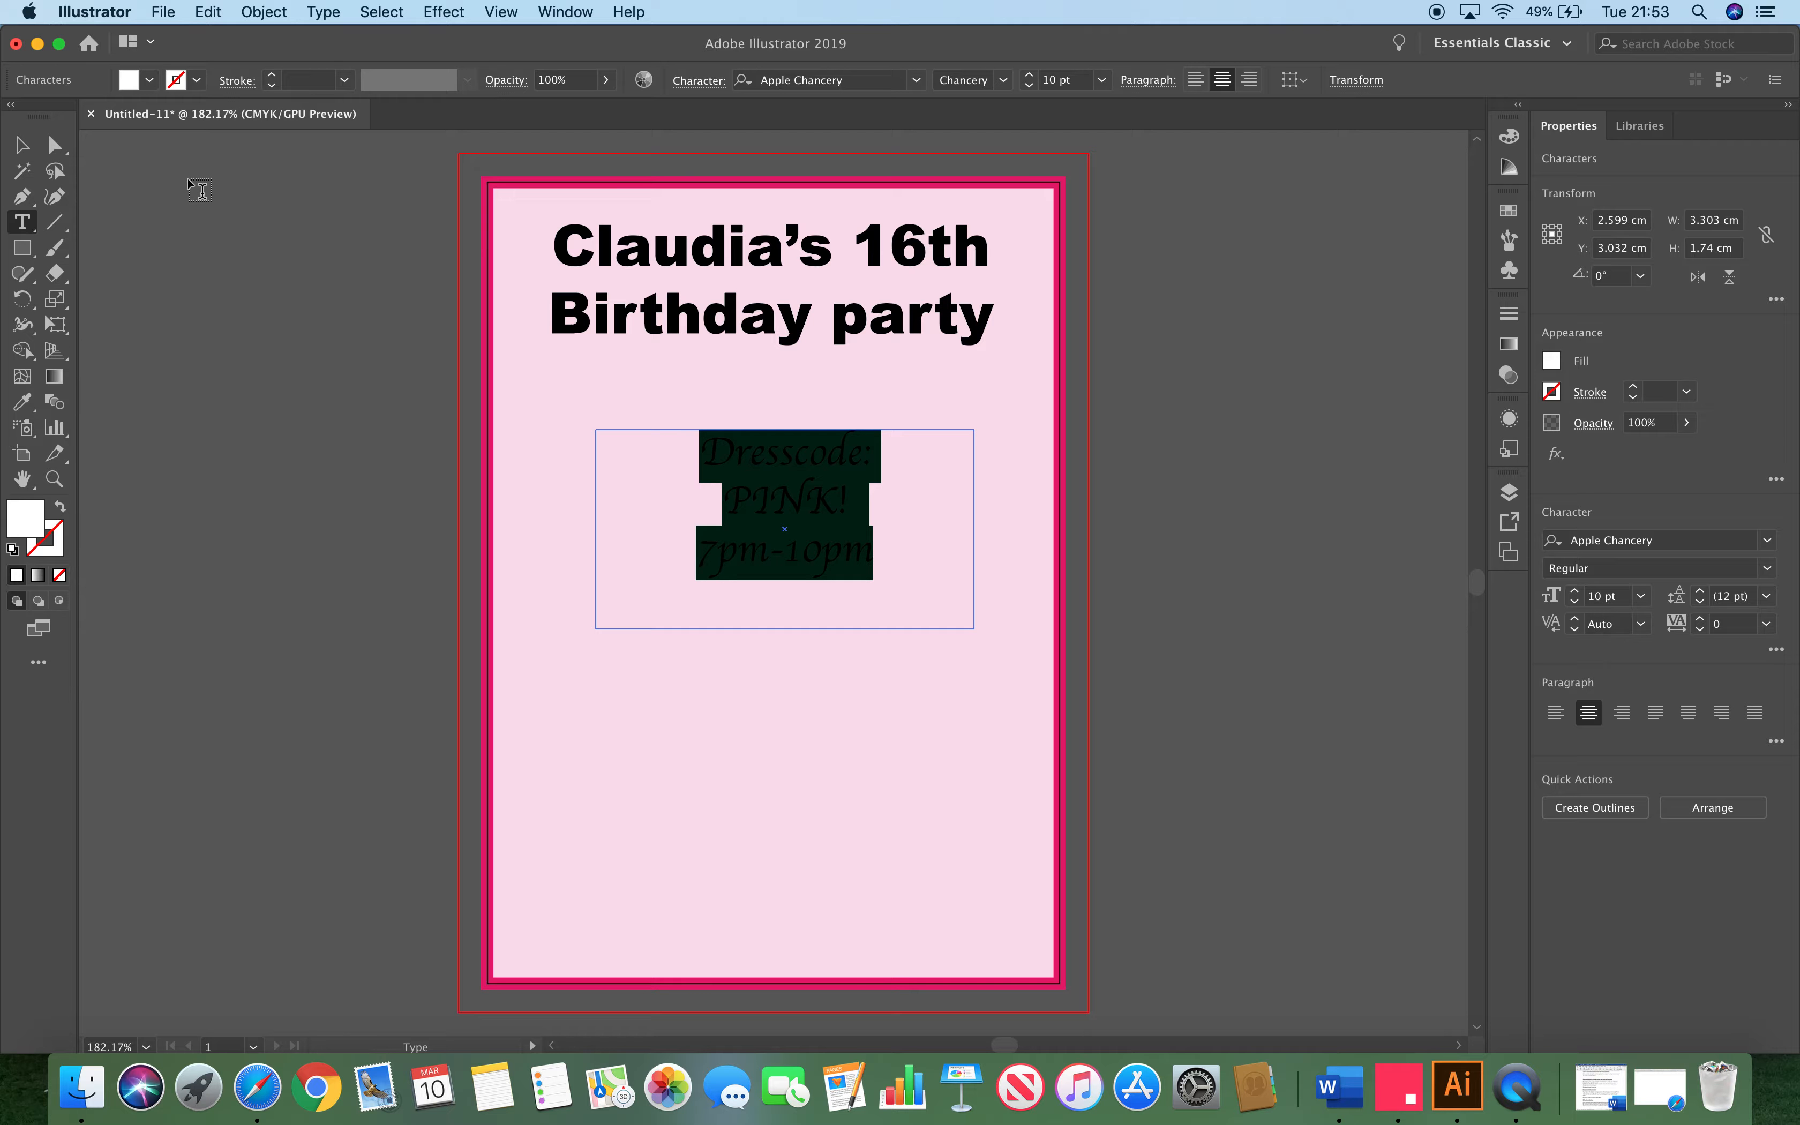
click(149, 80)
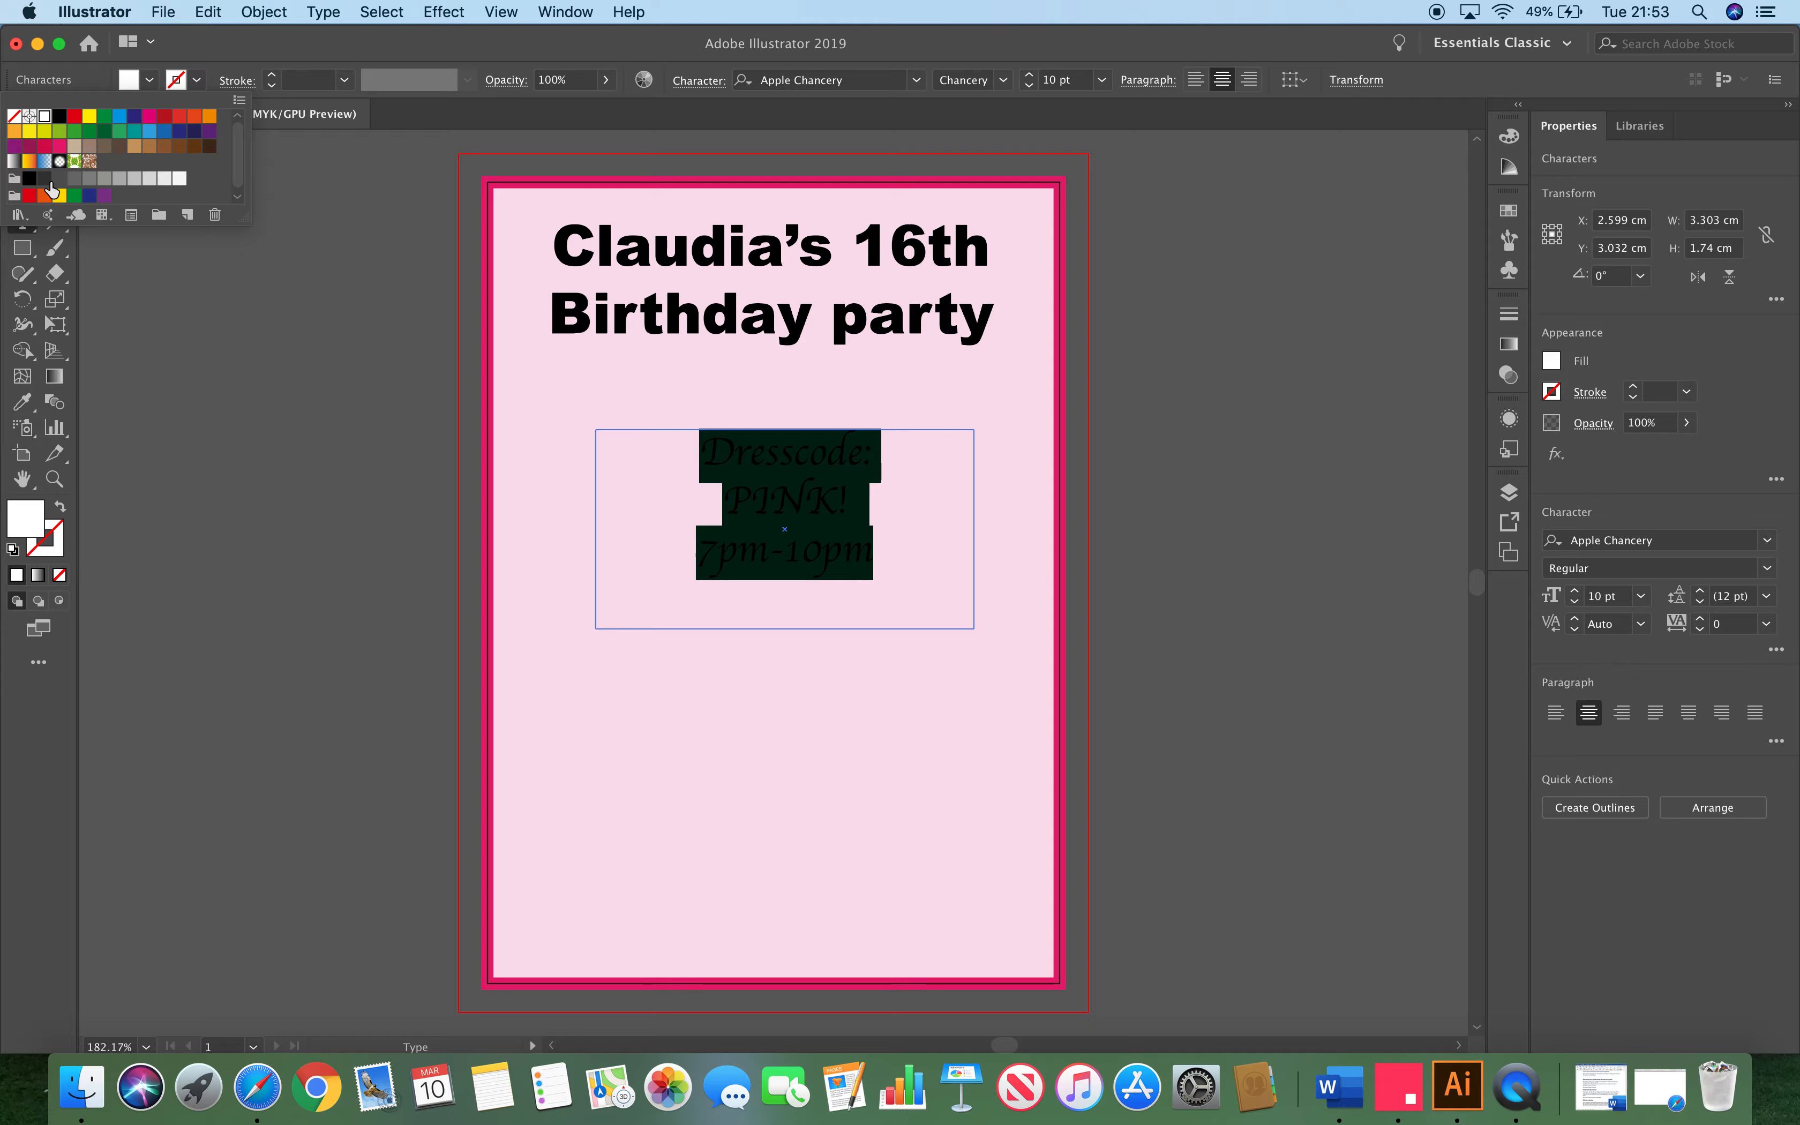
click(60, 145)
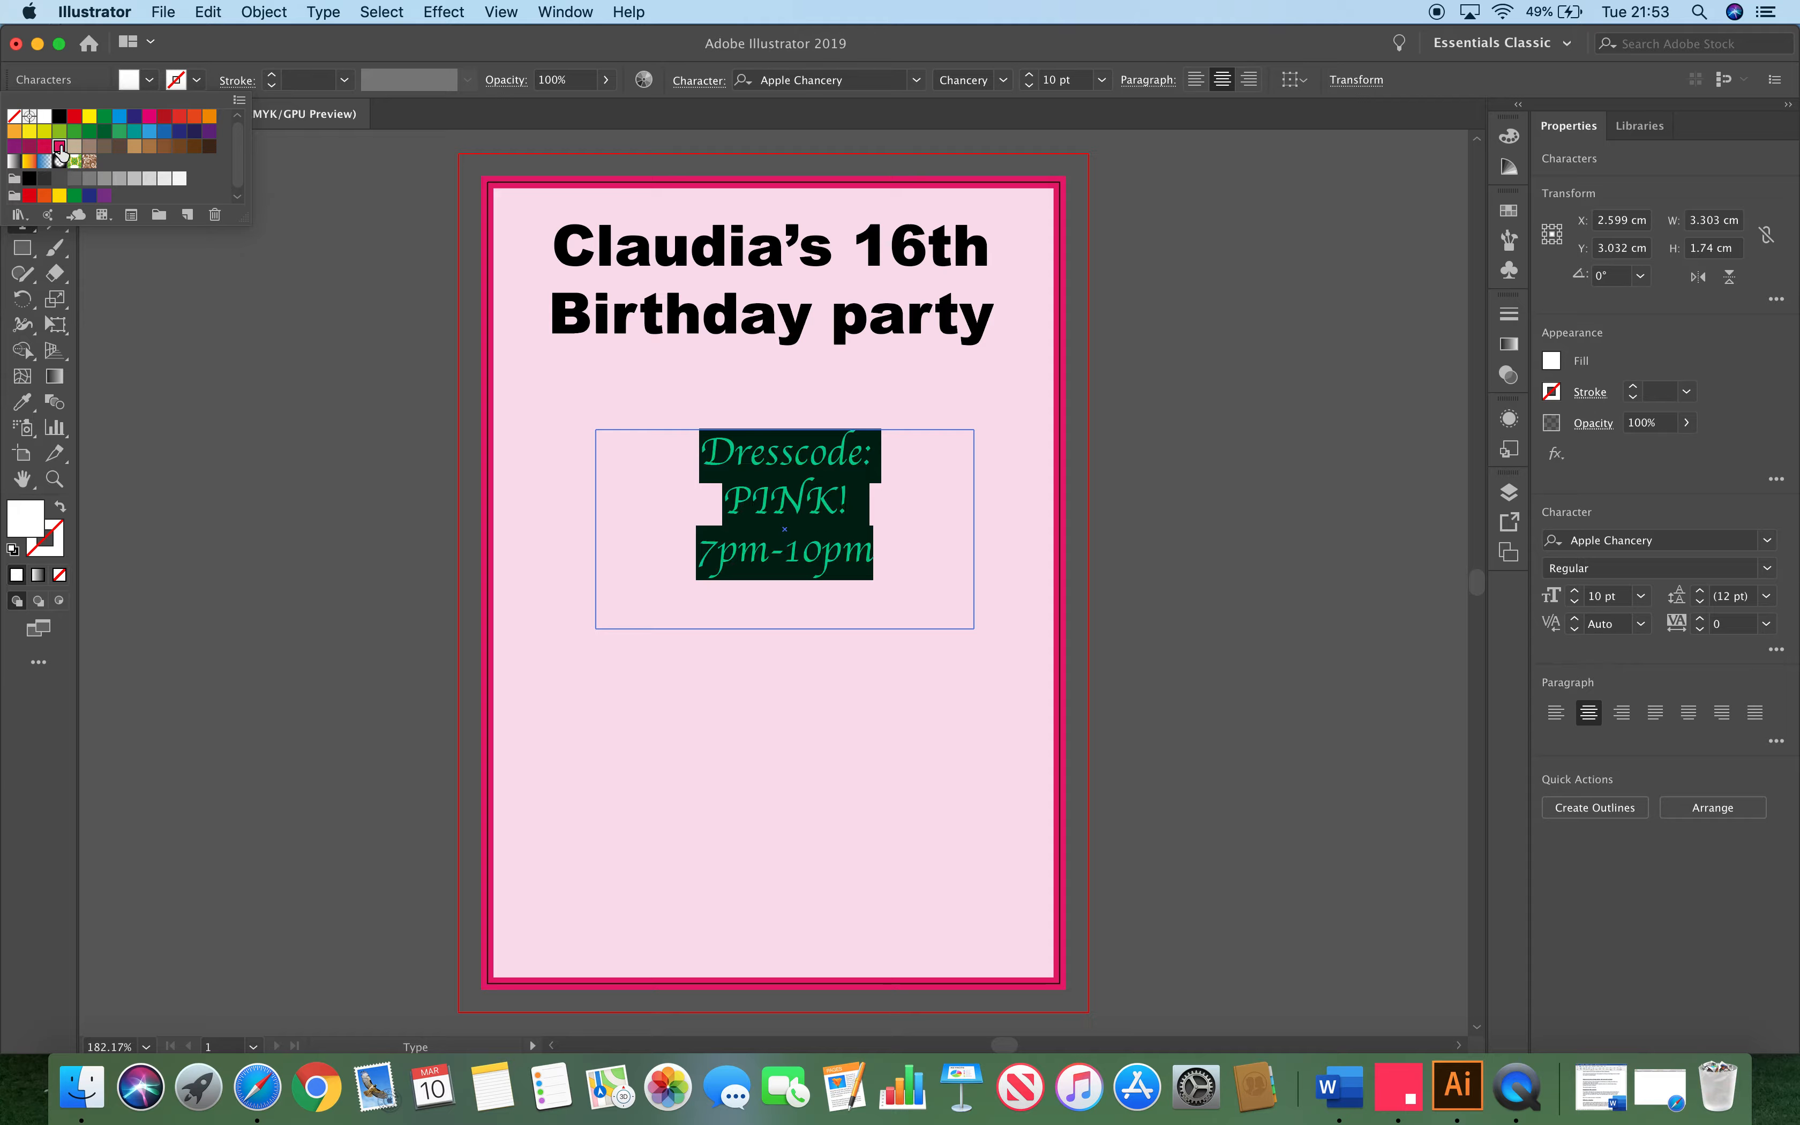
click(672, 377)
Fill the whole birthday title text with crimson pink
drag(998, 334, 494, 199)
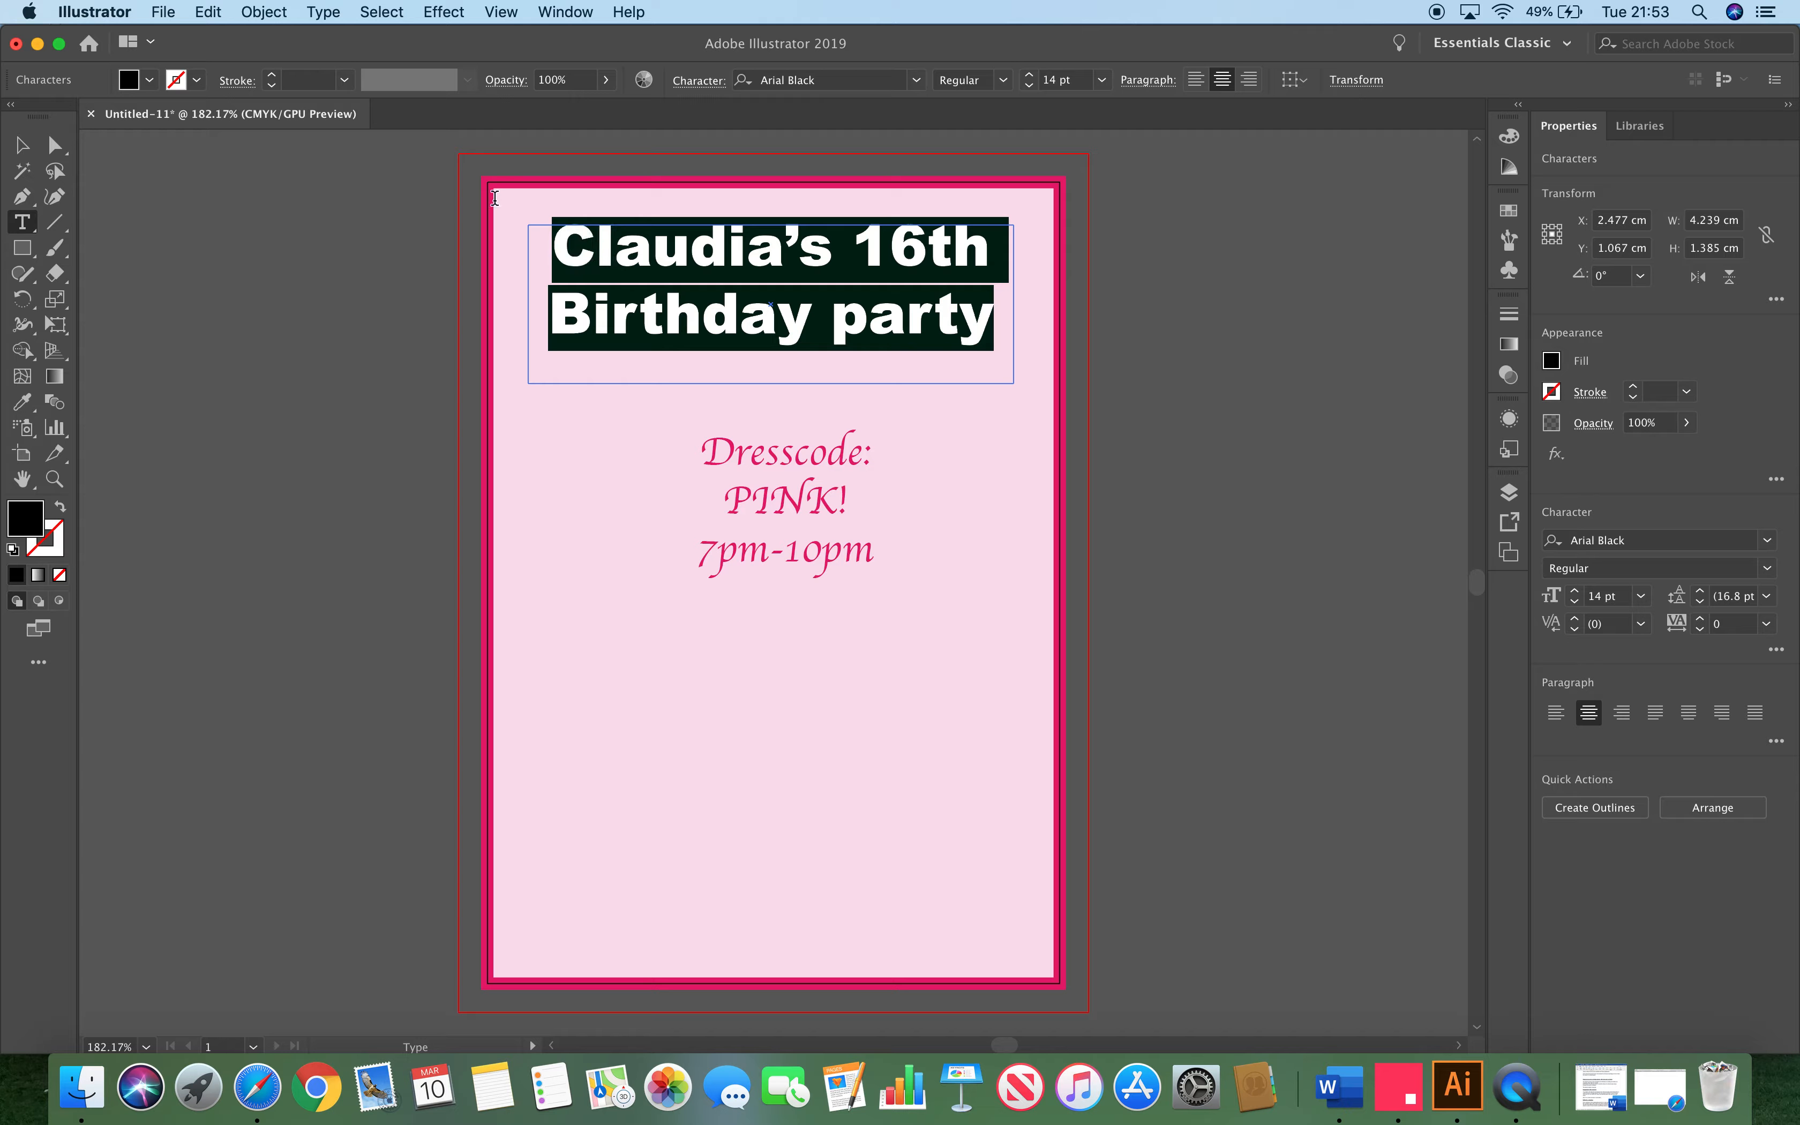
click(153, 86)
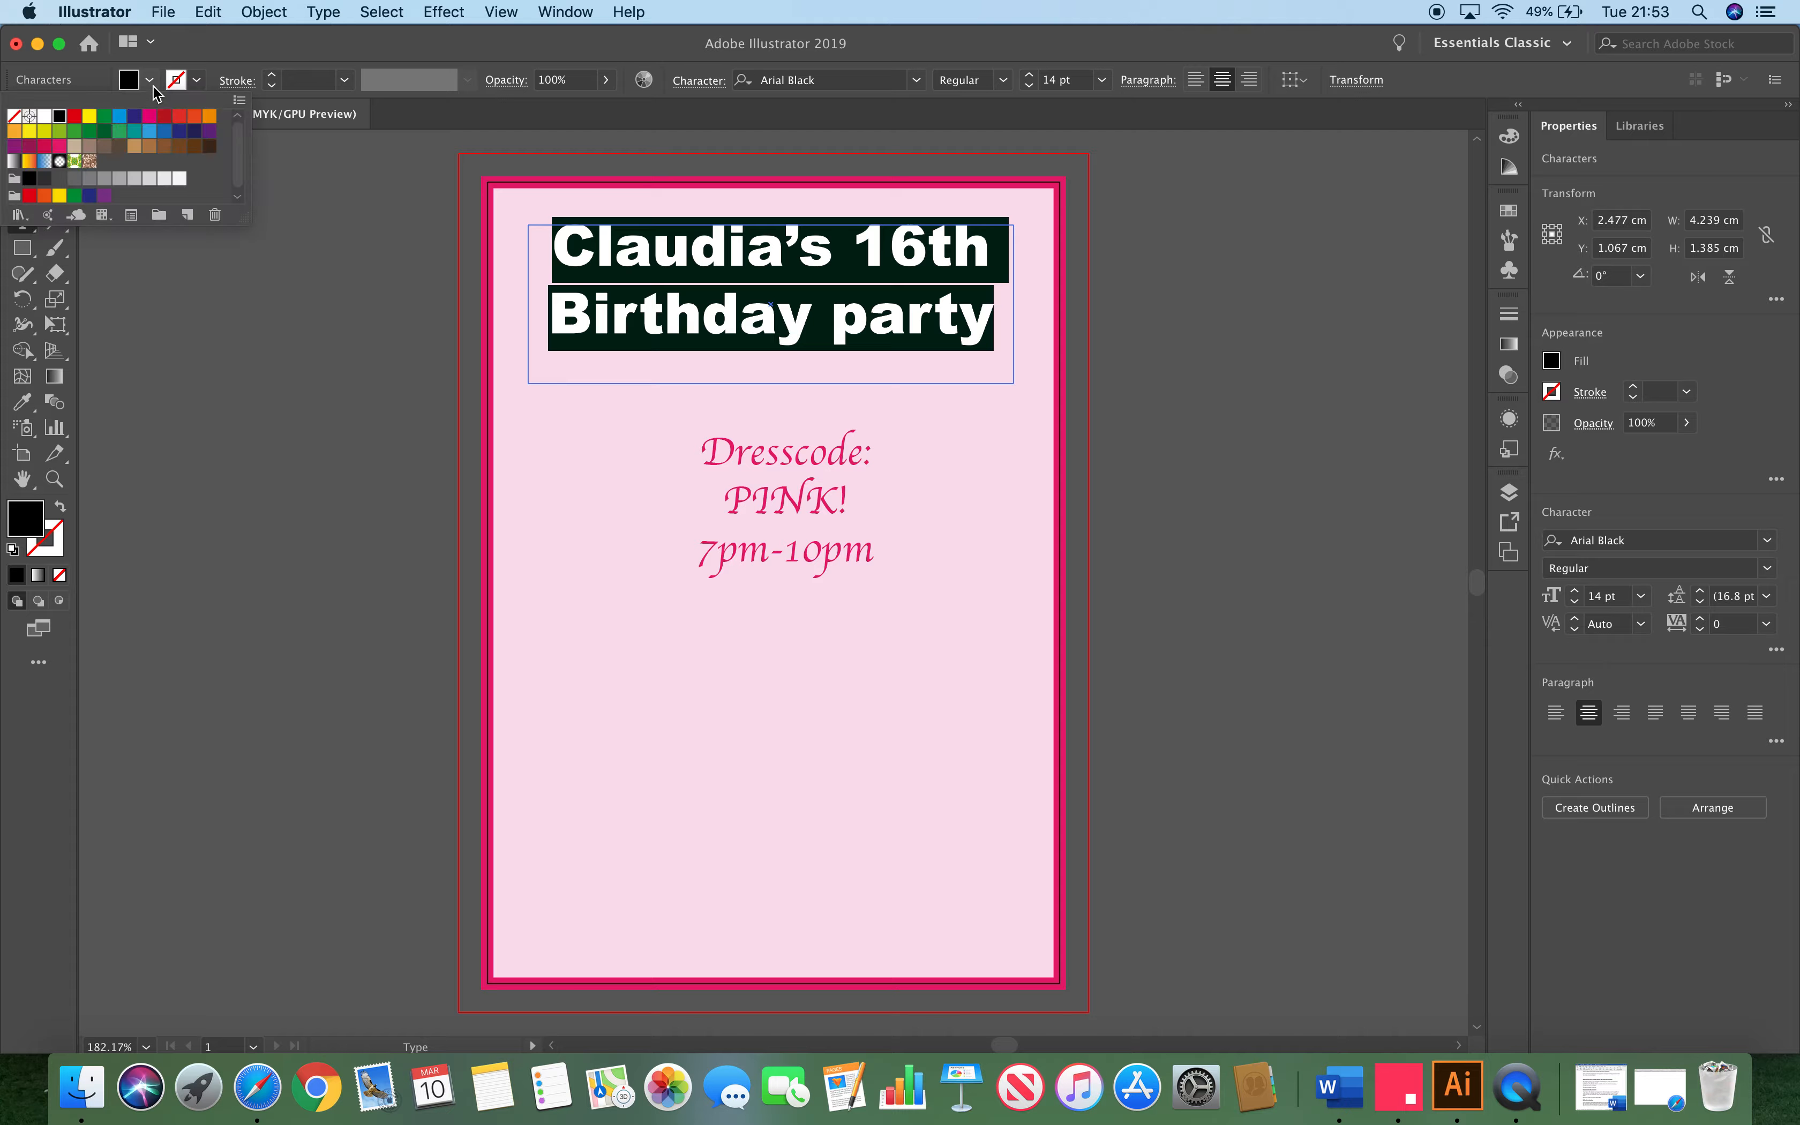
click(47, 150)
click(574, 573)
click(723, 591)
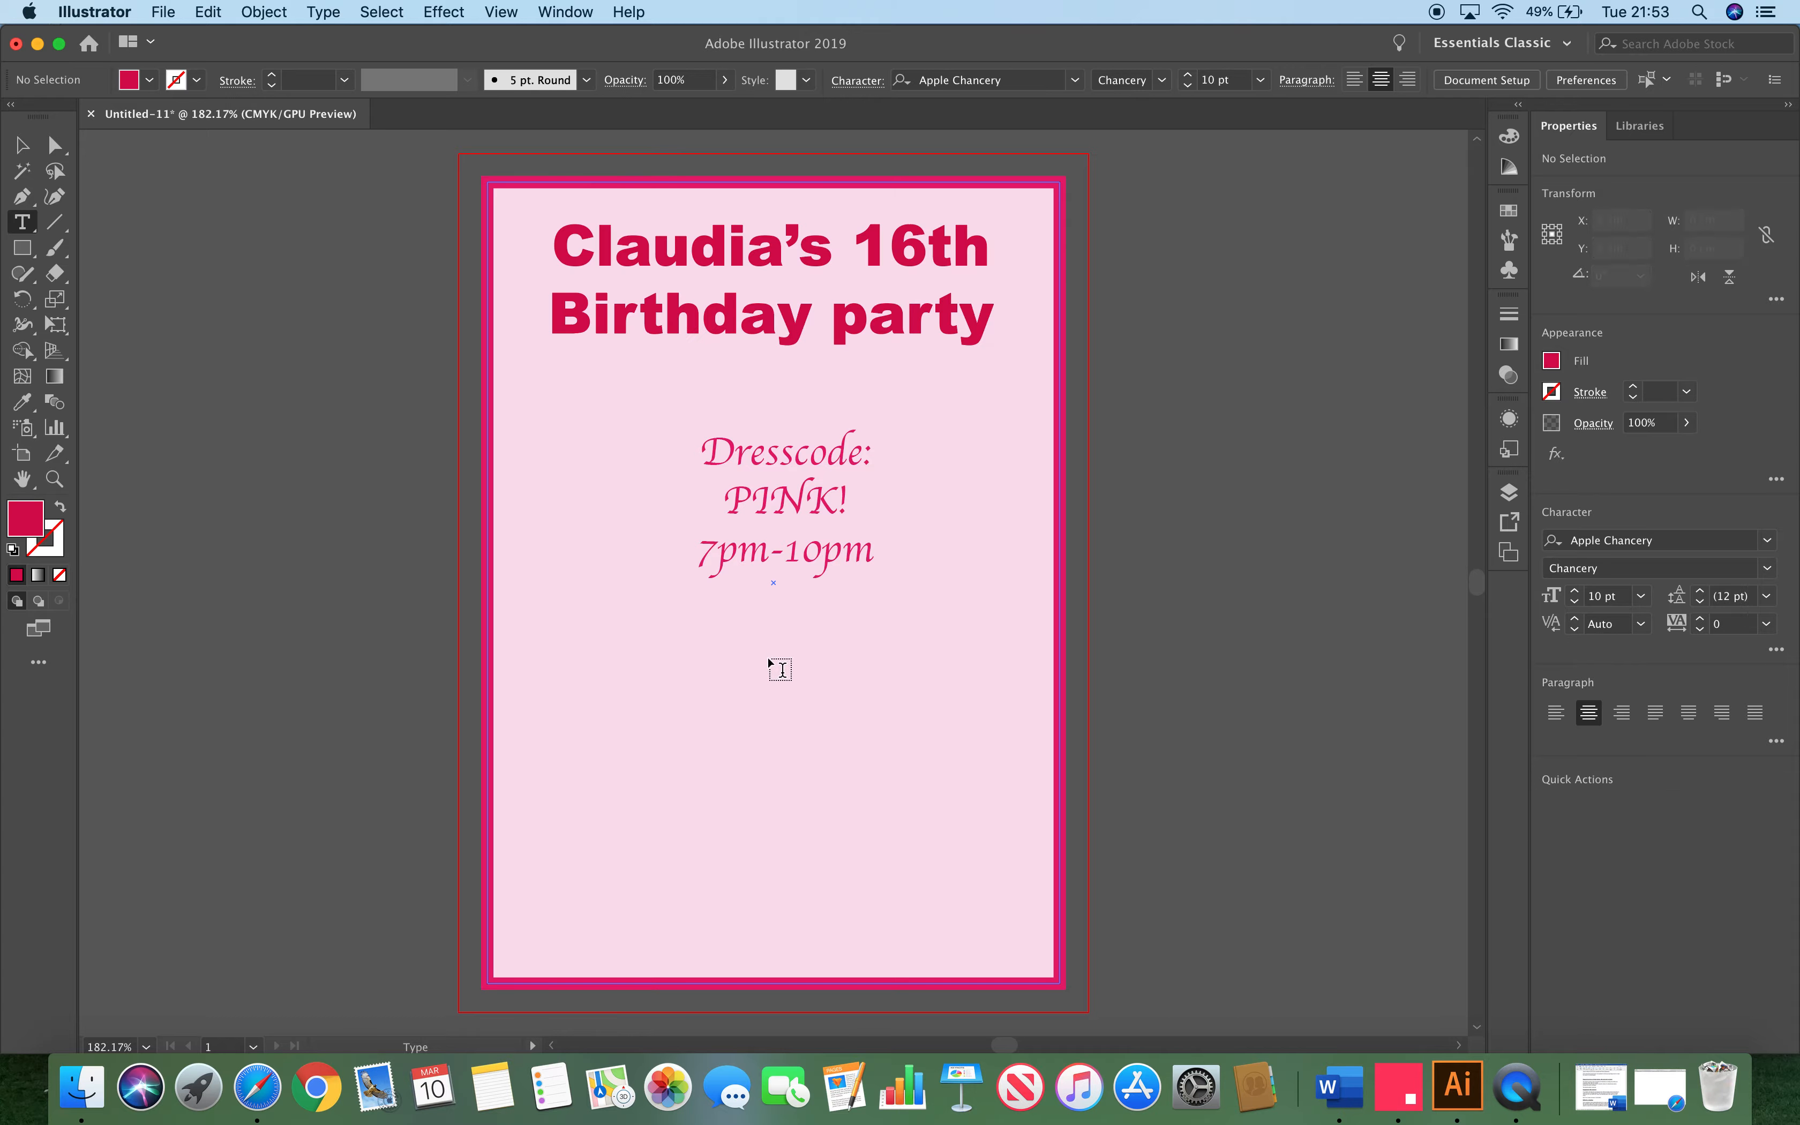
Move the dress code and time text frame up, closer beneath the title
click(703, 616)
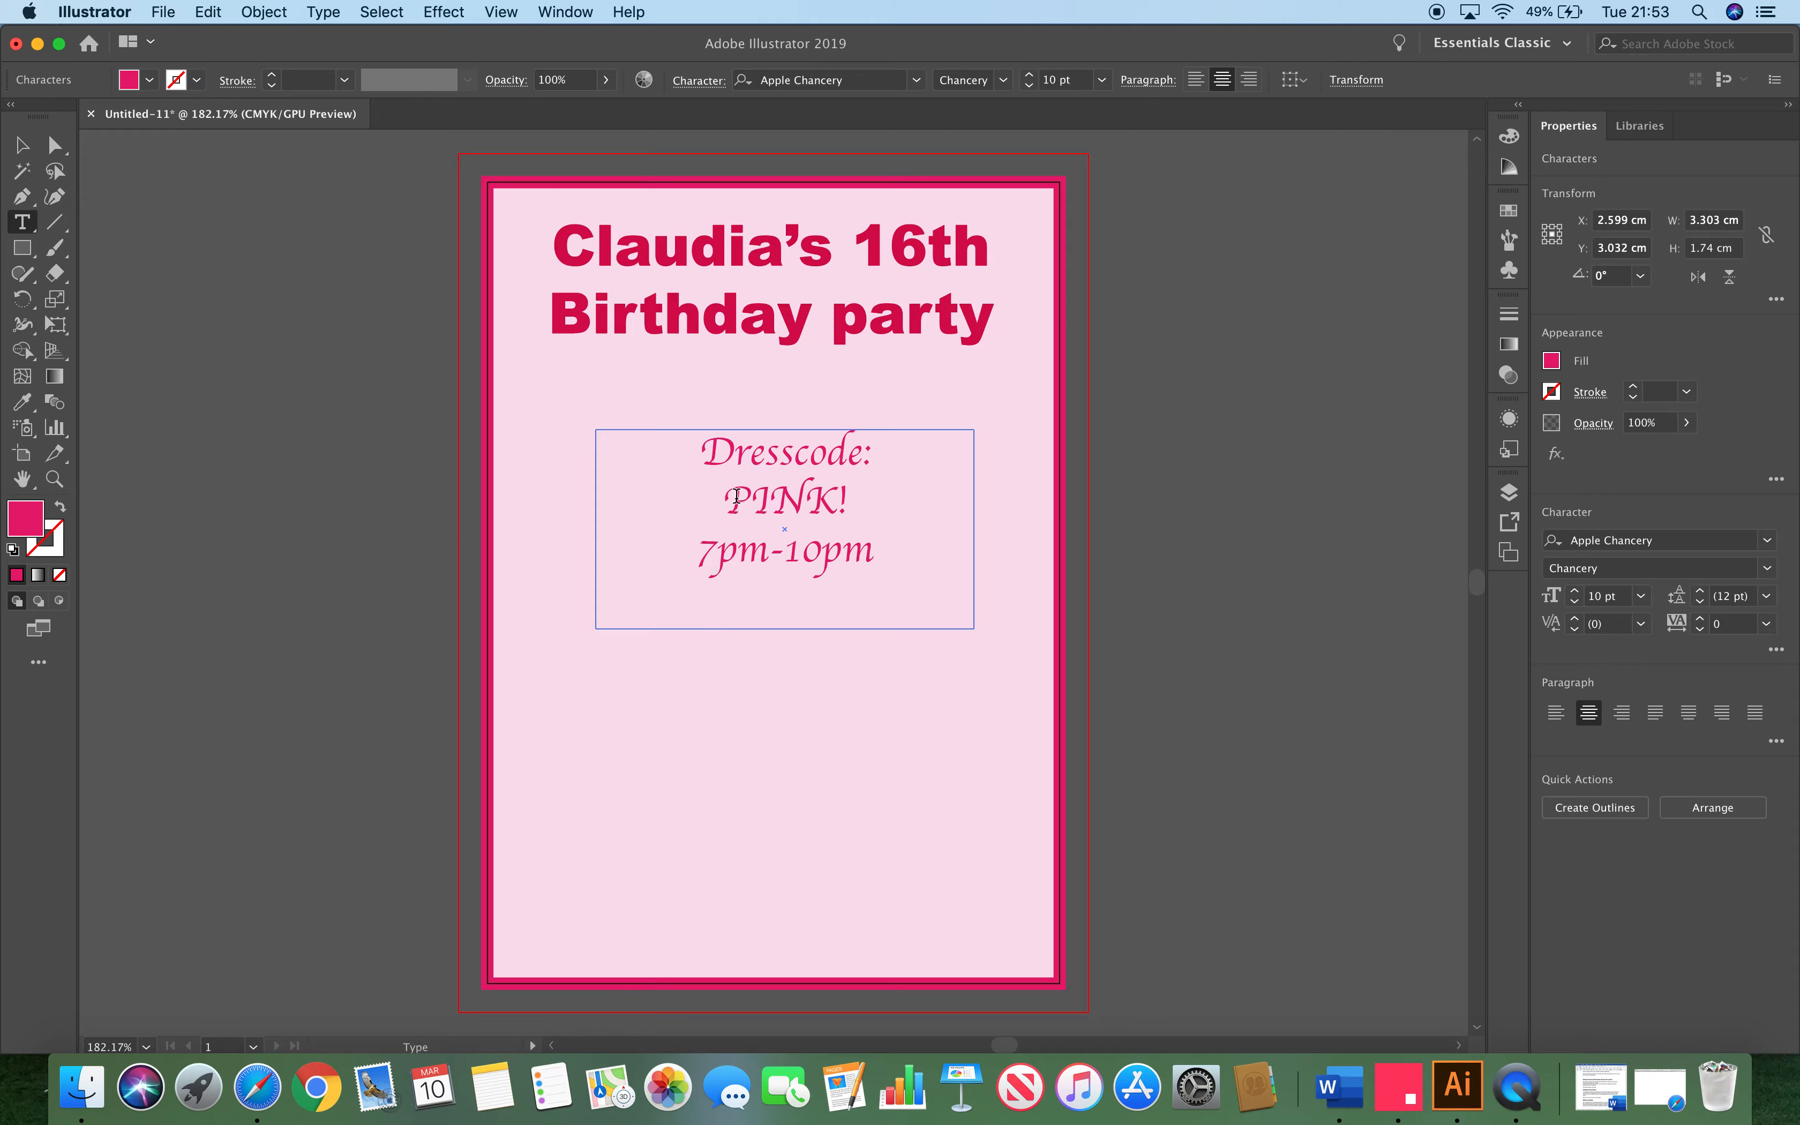
click(21, 145)
drag(837, 492, 829, 431)
drag(781, 579, 779, 547)
click(778, 676)
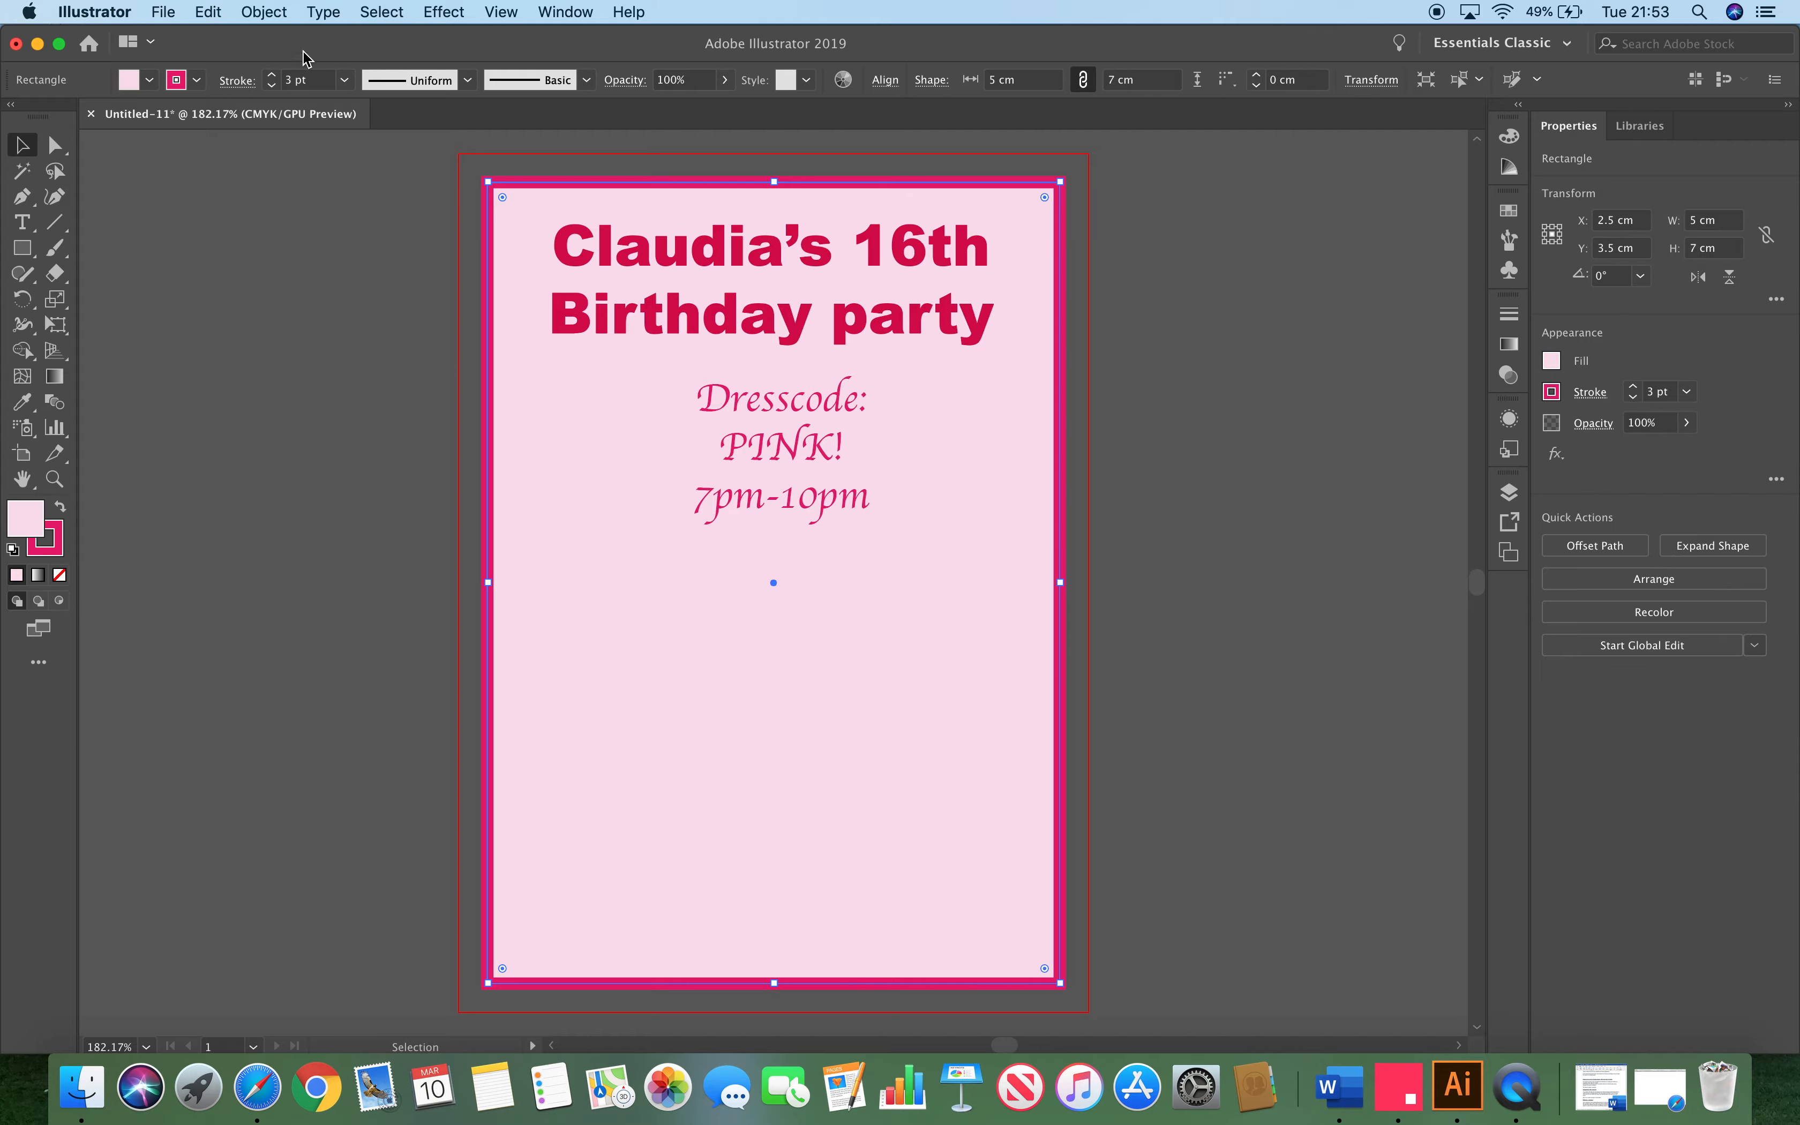
Place the flamingo JPG from the Desktop folder onto the card below the party details
click(168, 12)
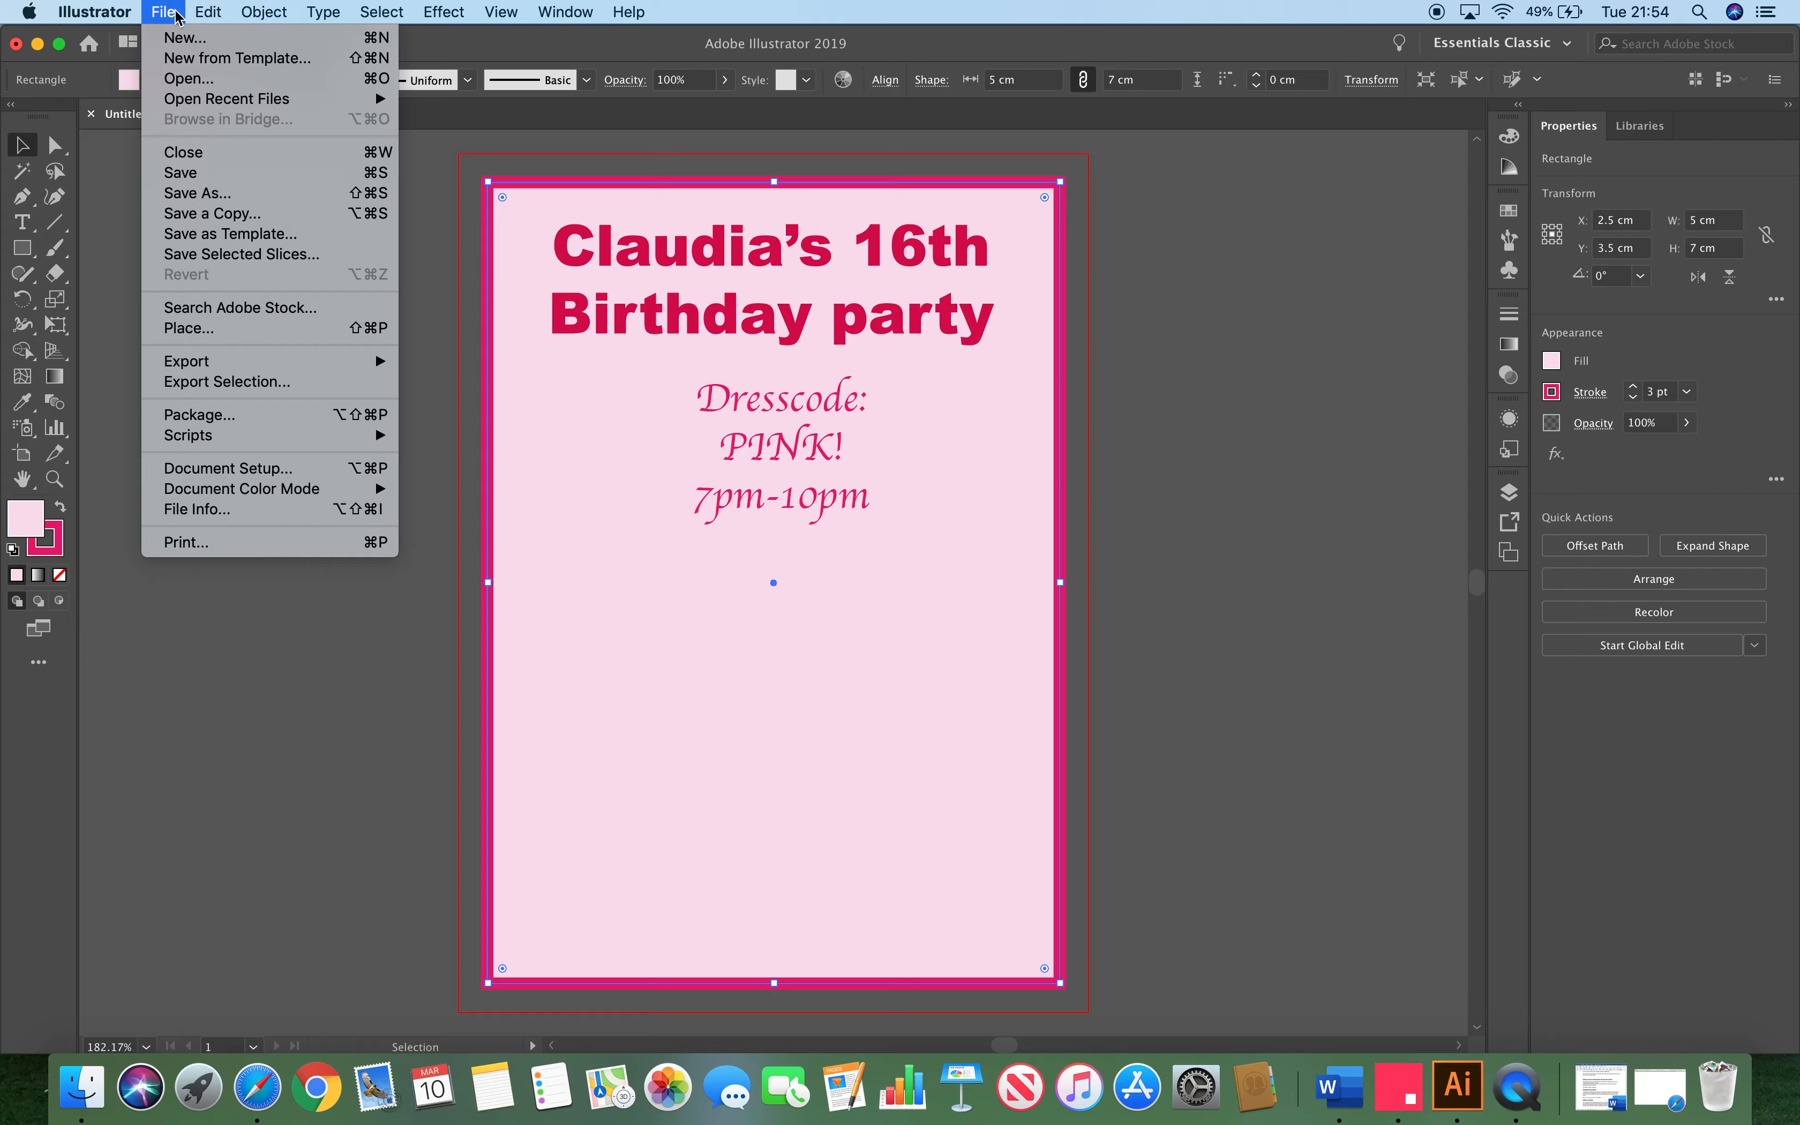
click(219, 327)
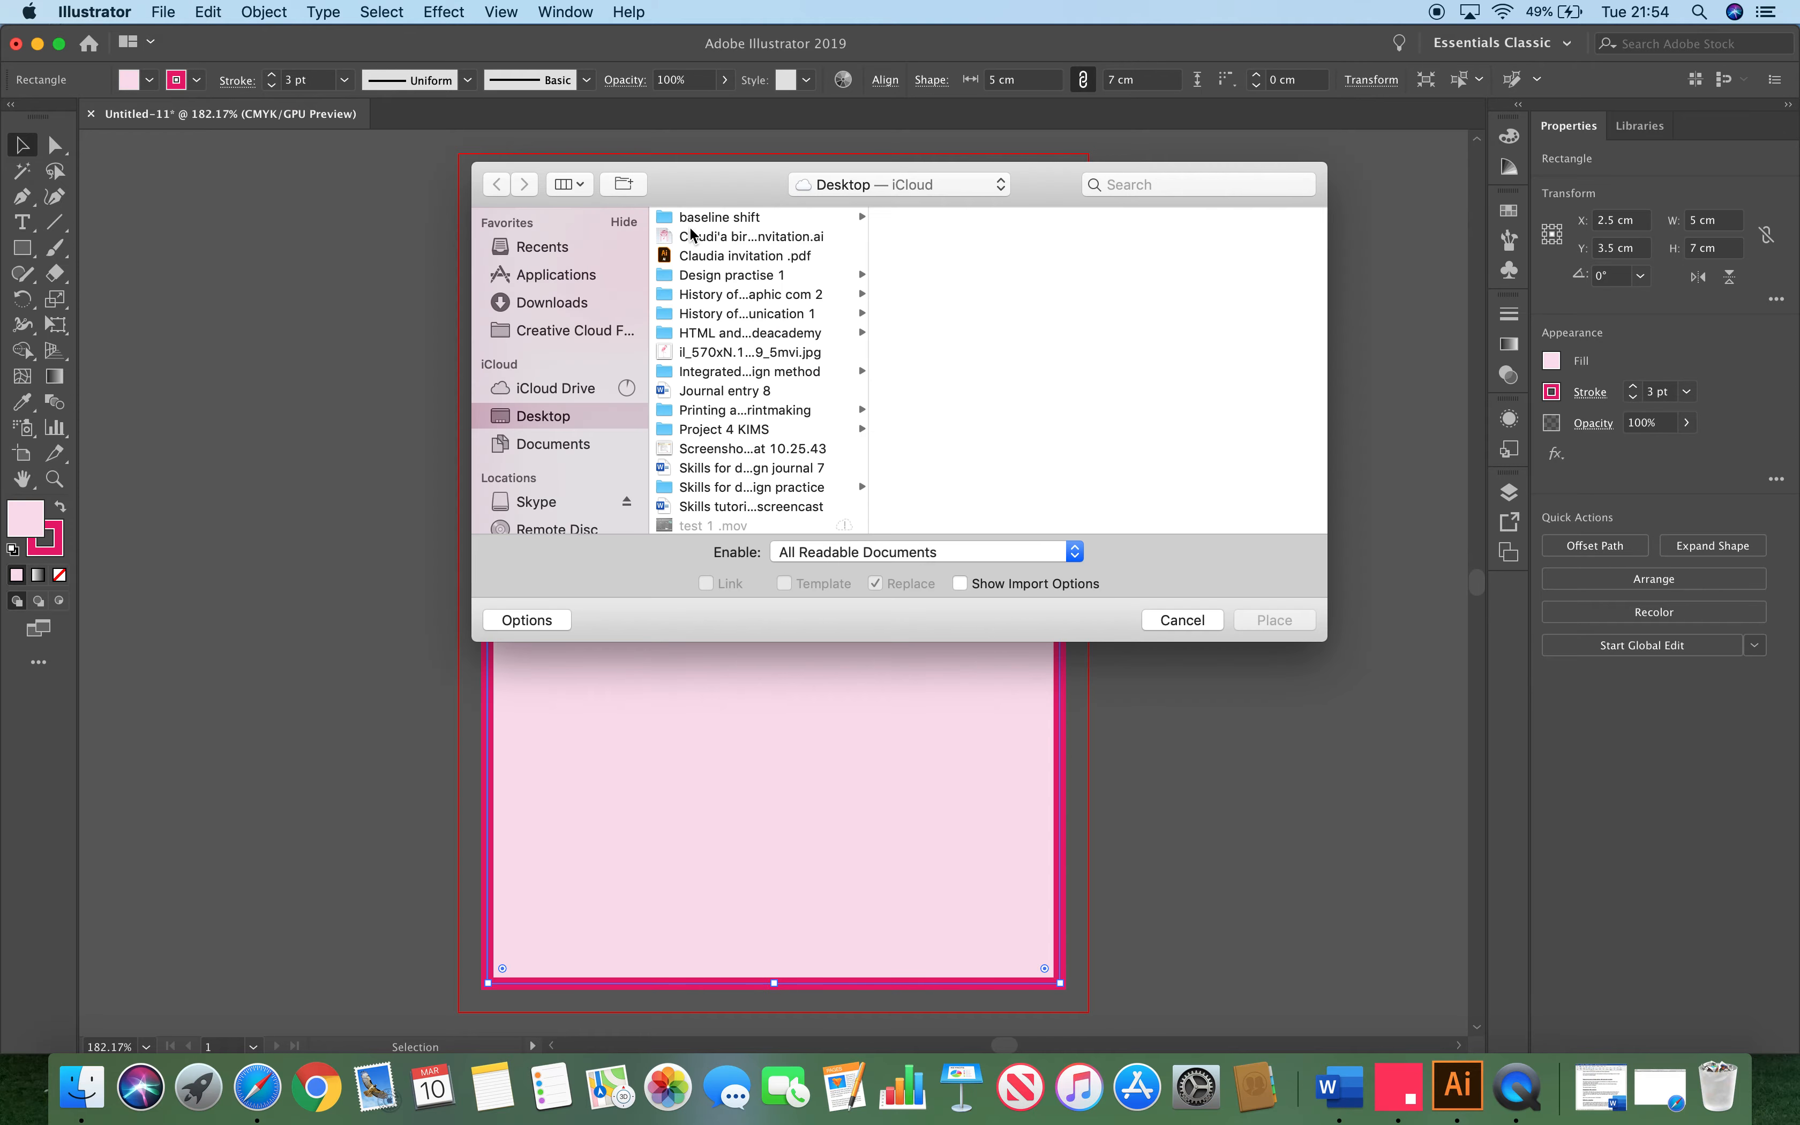
click(720, 354)
click(1274, 620)
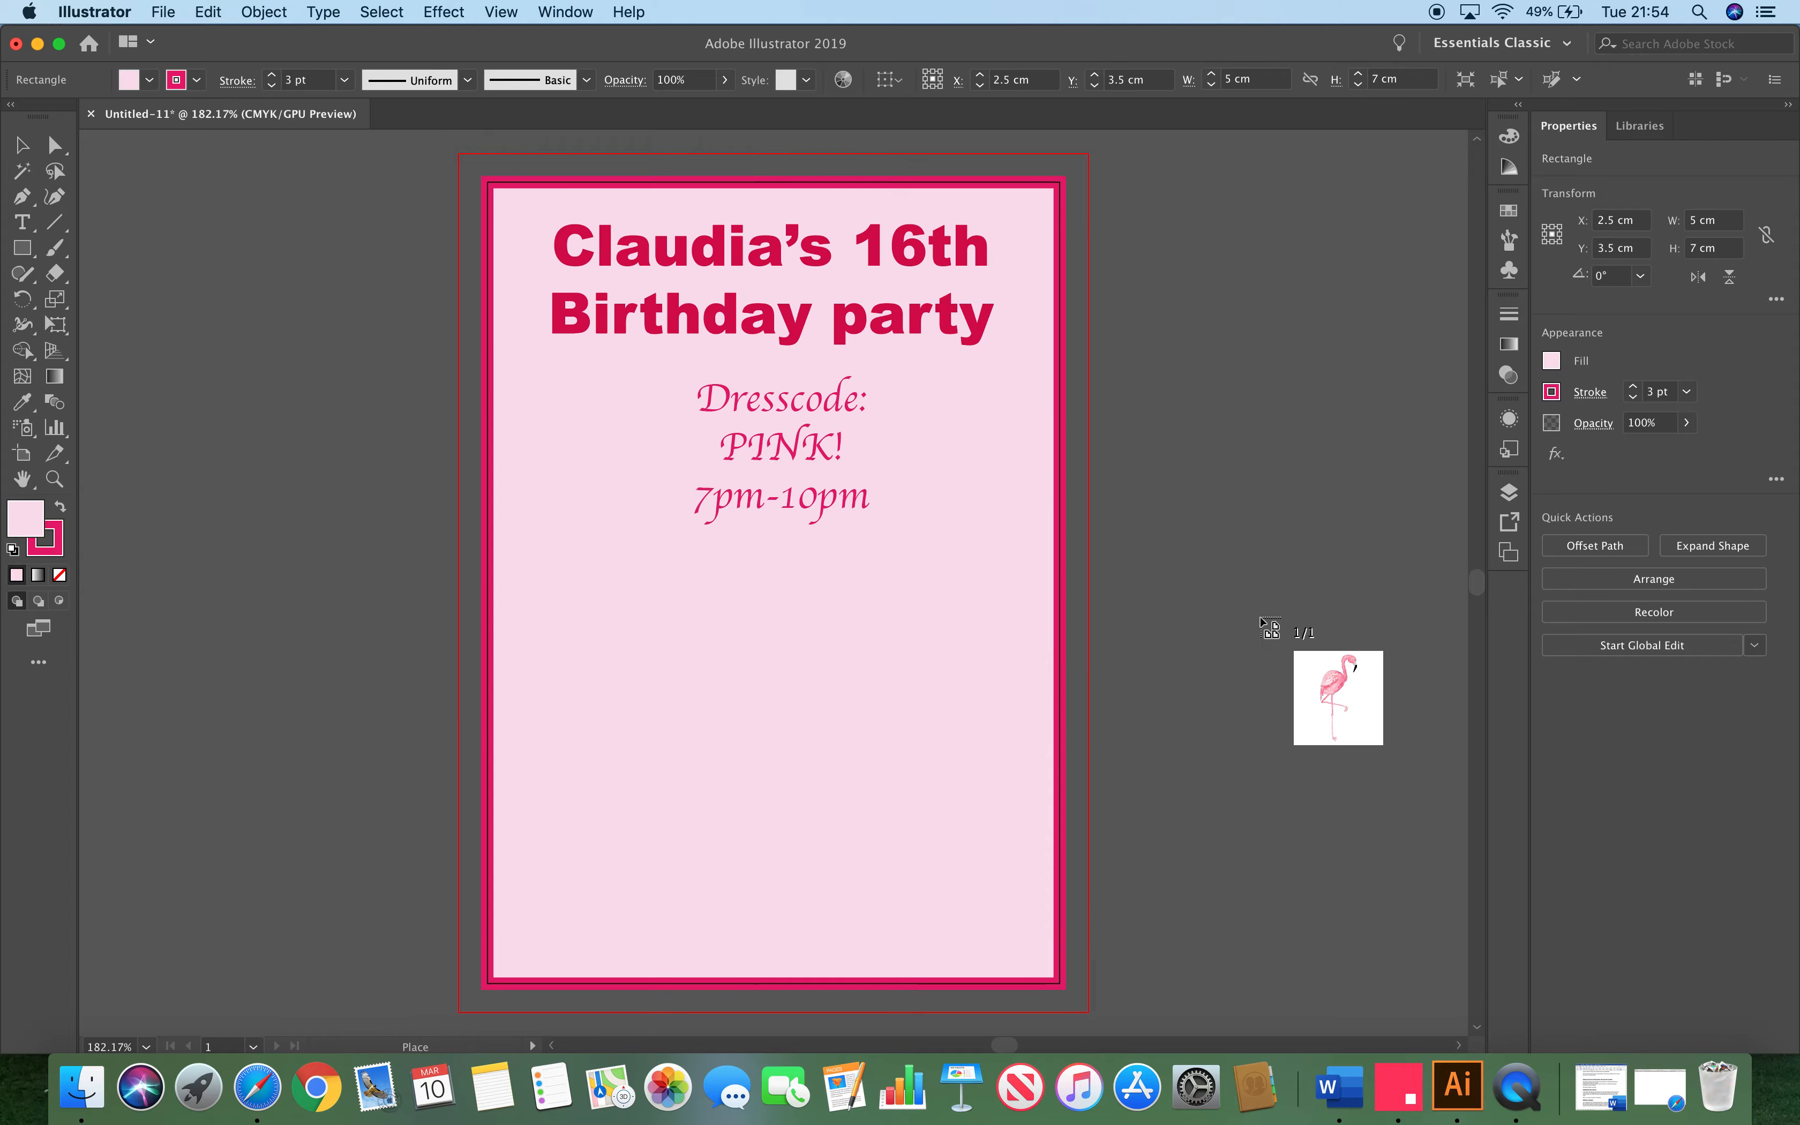
click(691, 633)
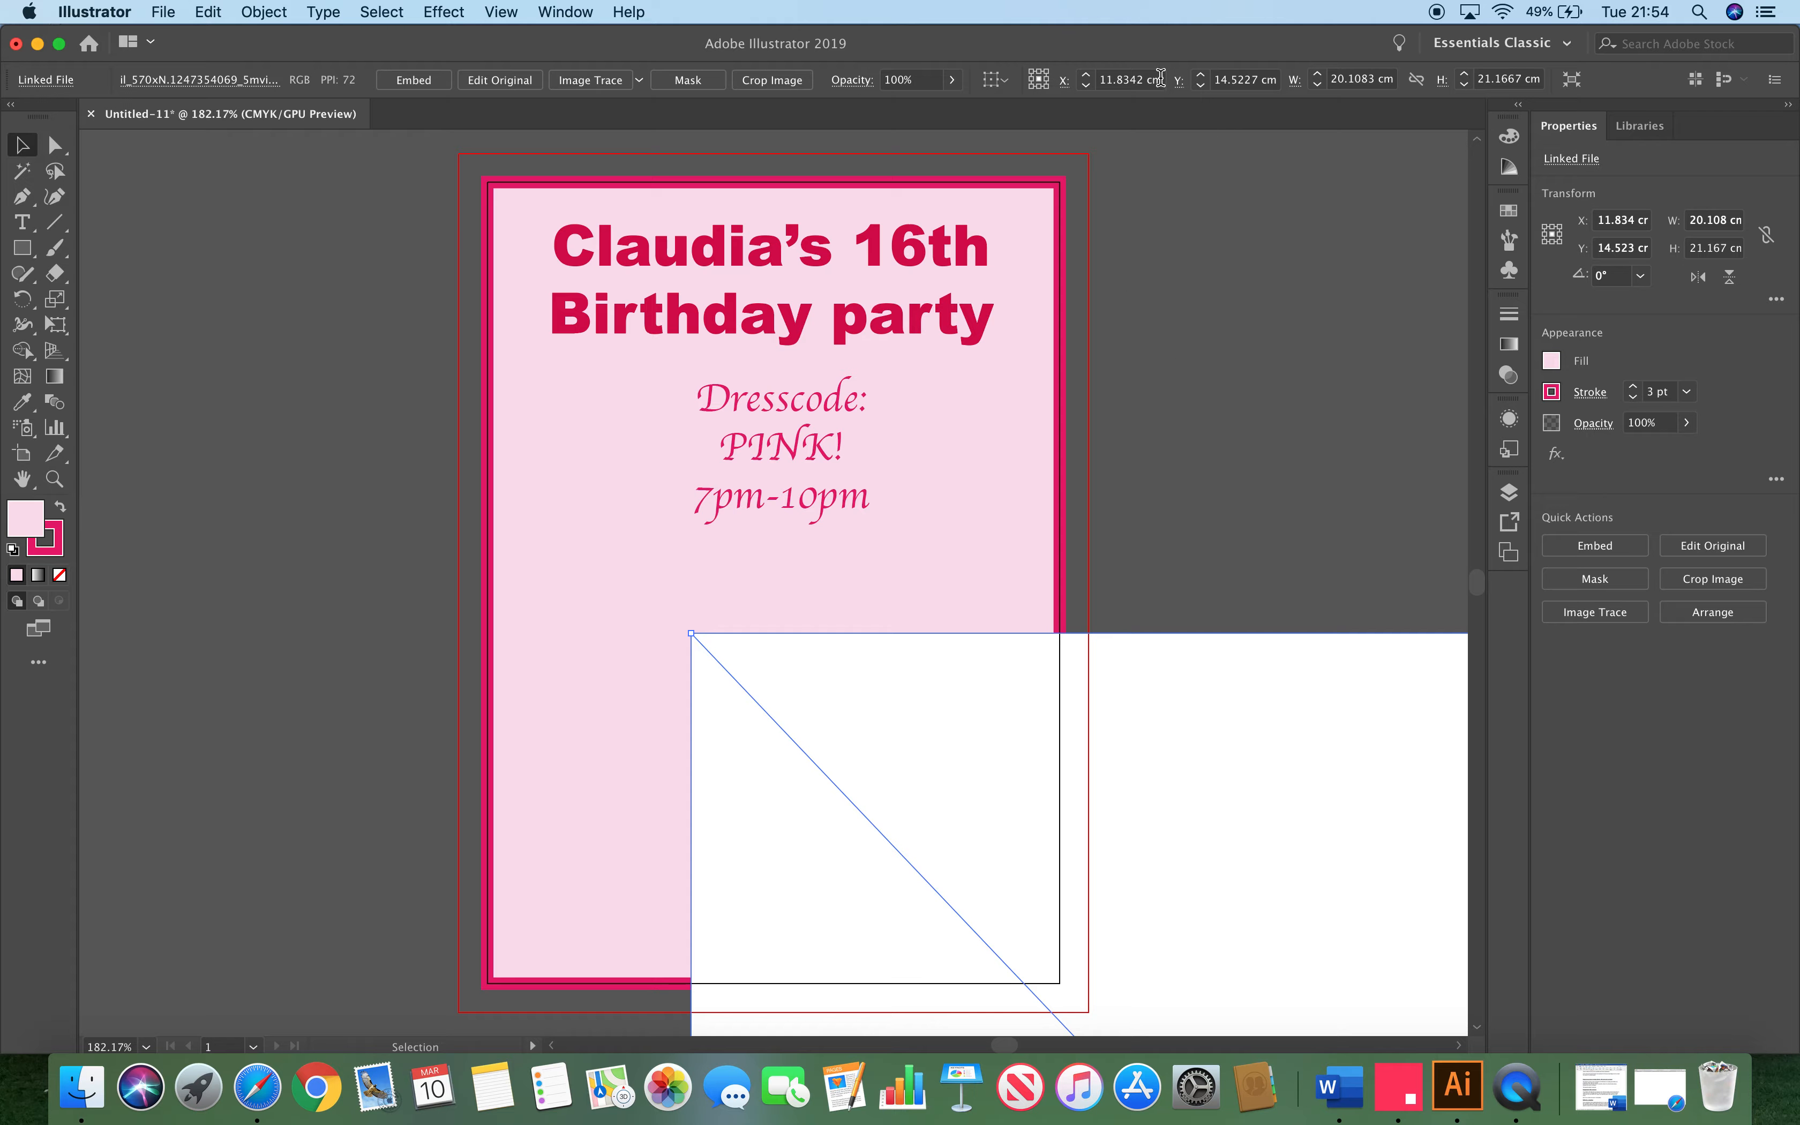
Set both the width and the height of the placed flamingo image to 5 cm
click(1316, 78)
key(Return)
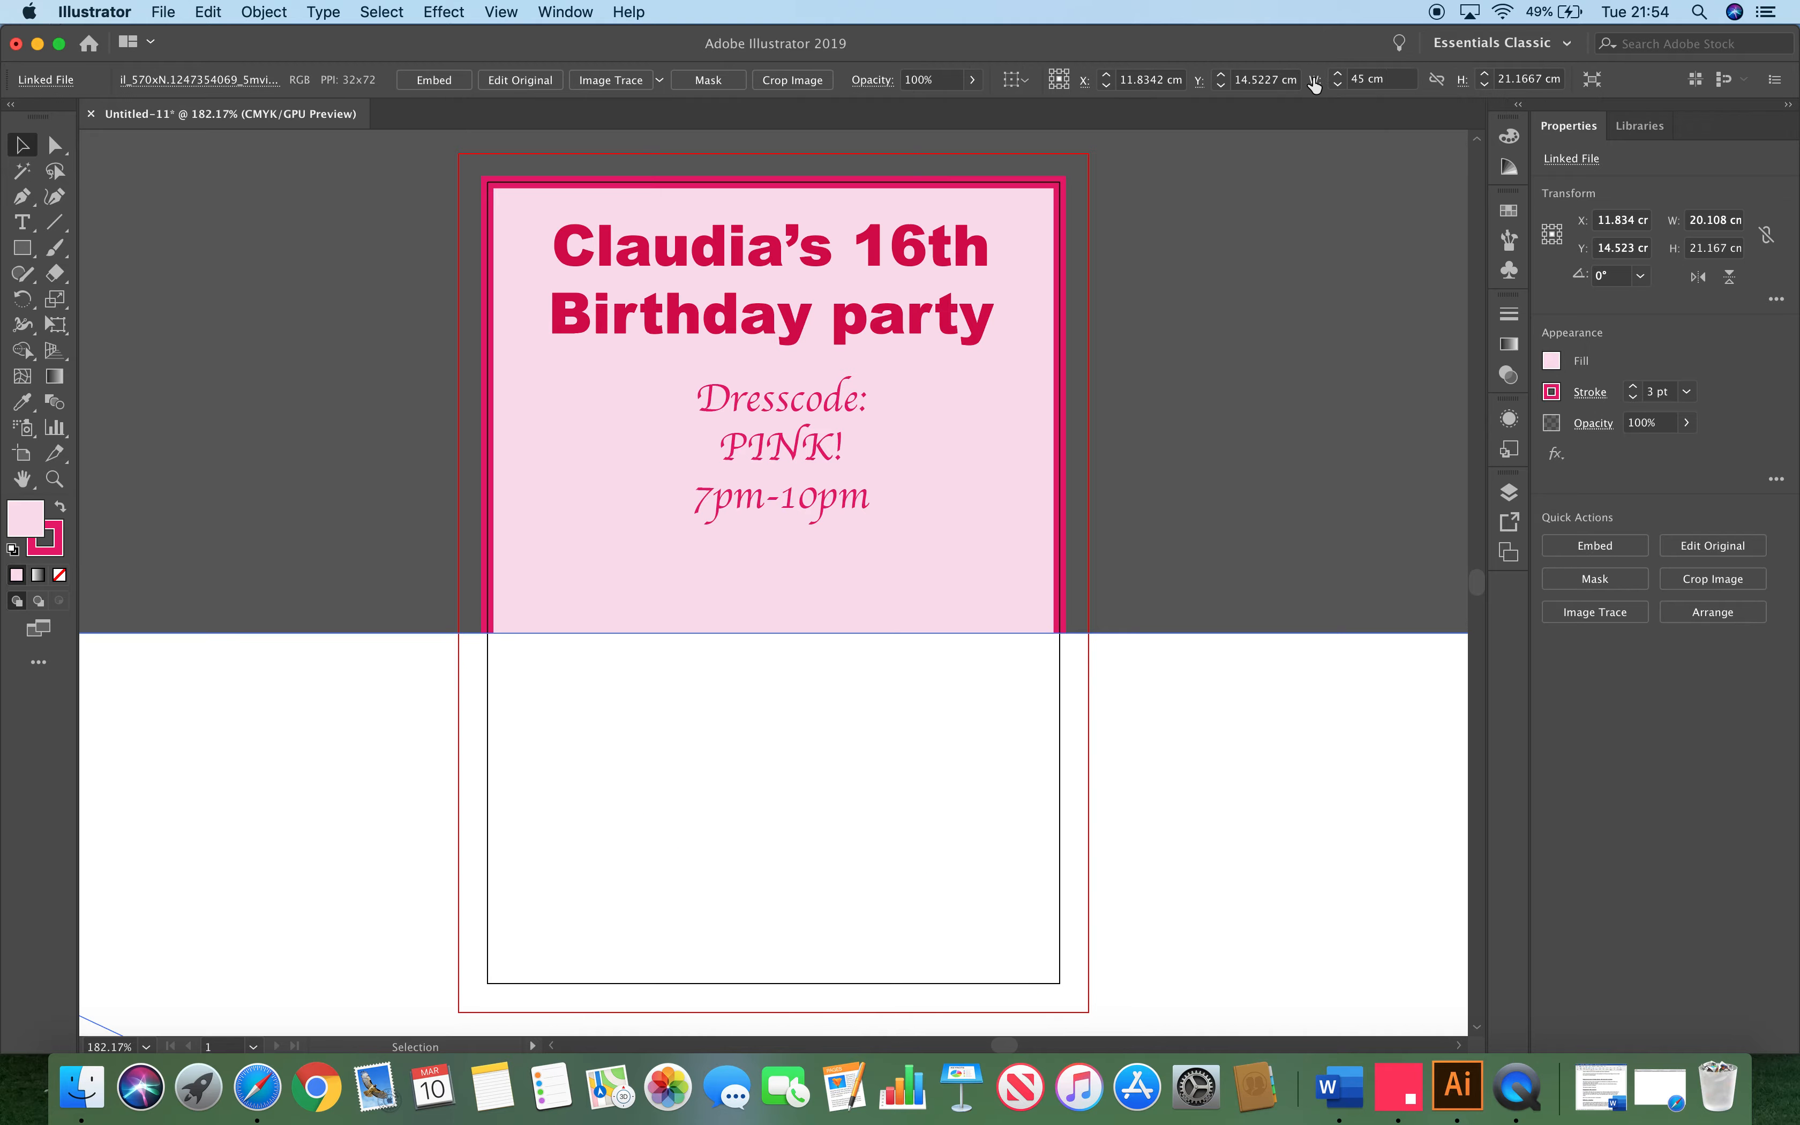
click(1369, 75)
key(BackSpace)
key(Tab)
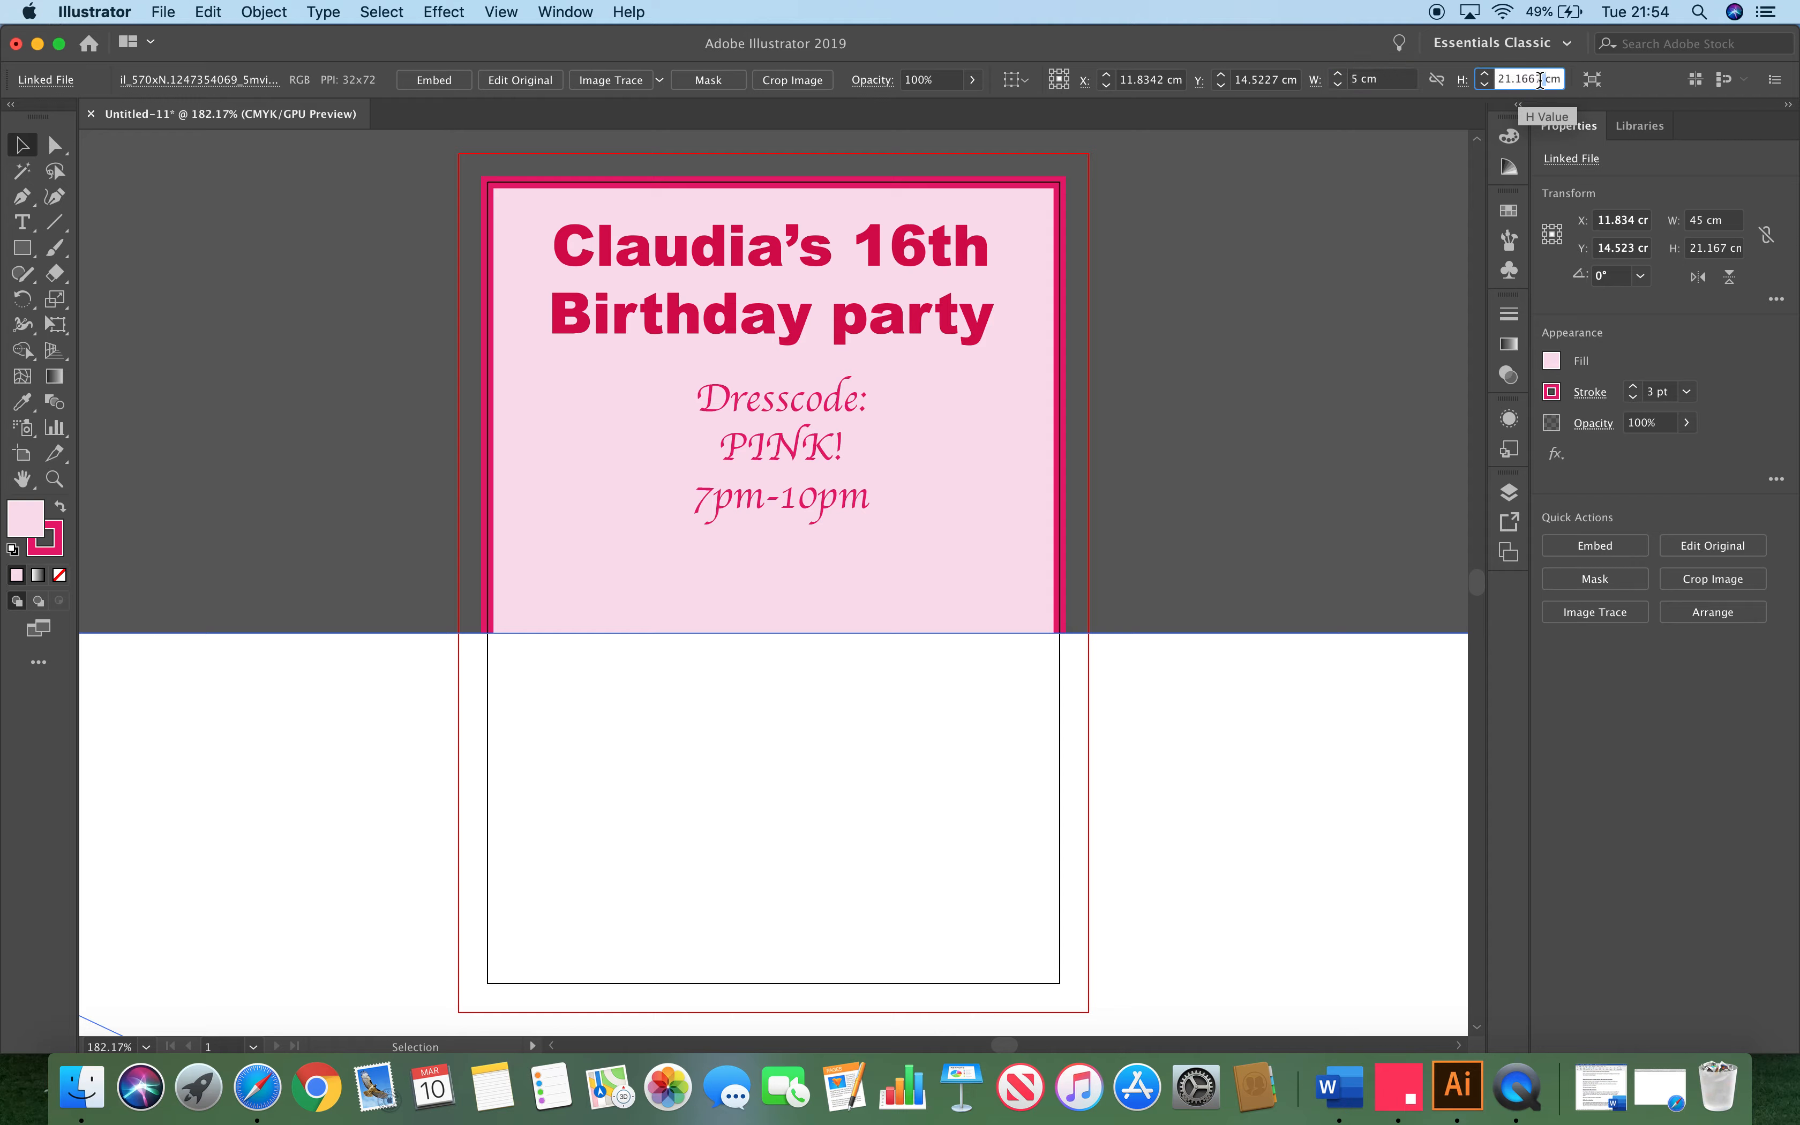
text(5)
key(Return)
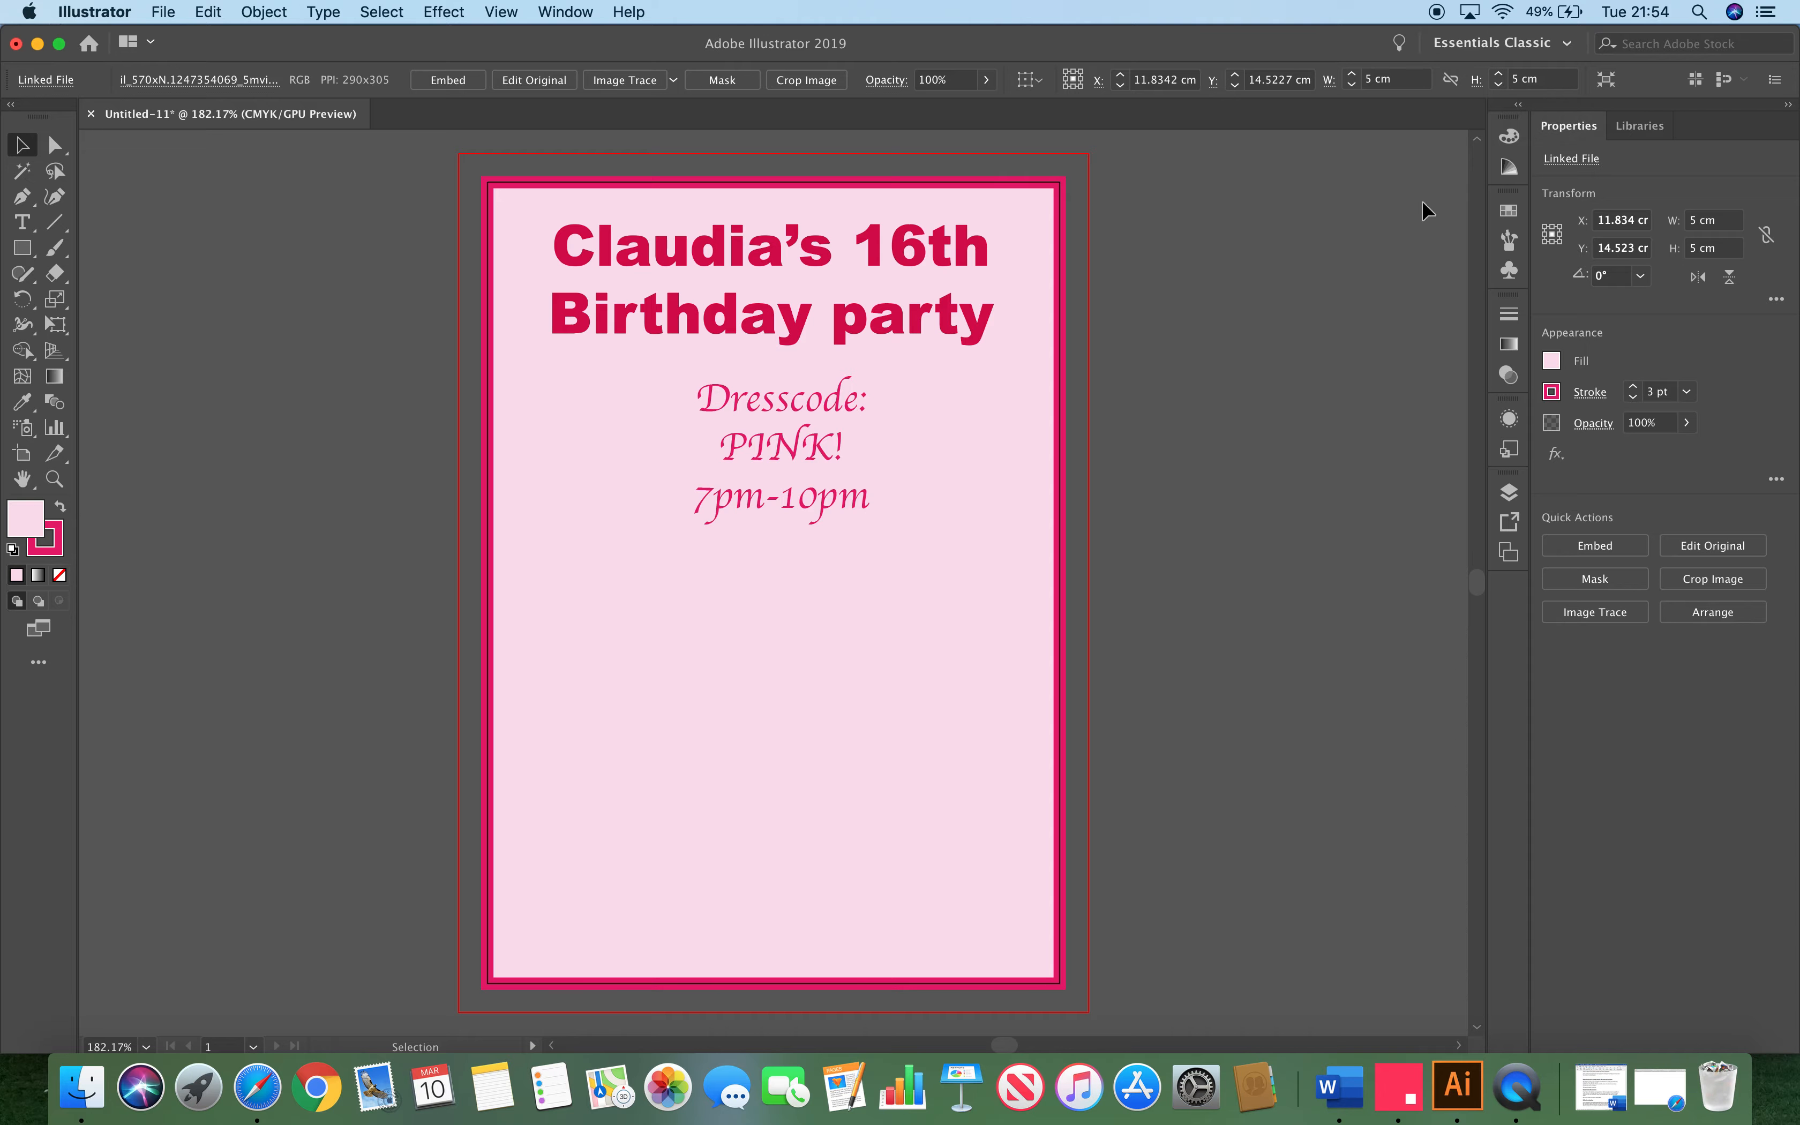
Move the flamingo image onto the card's lower half, aligned with its side edges
scroll(800, 624, down, 10)
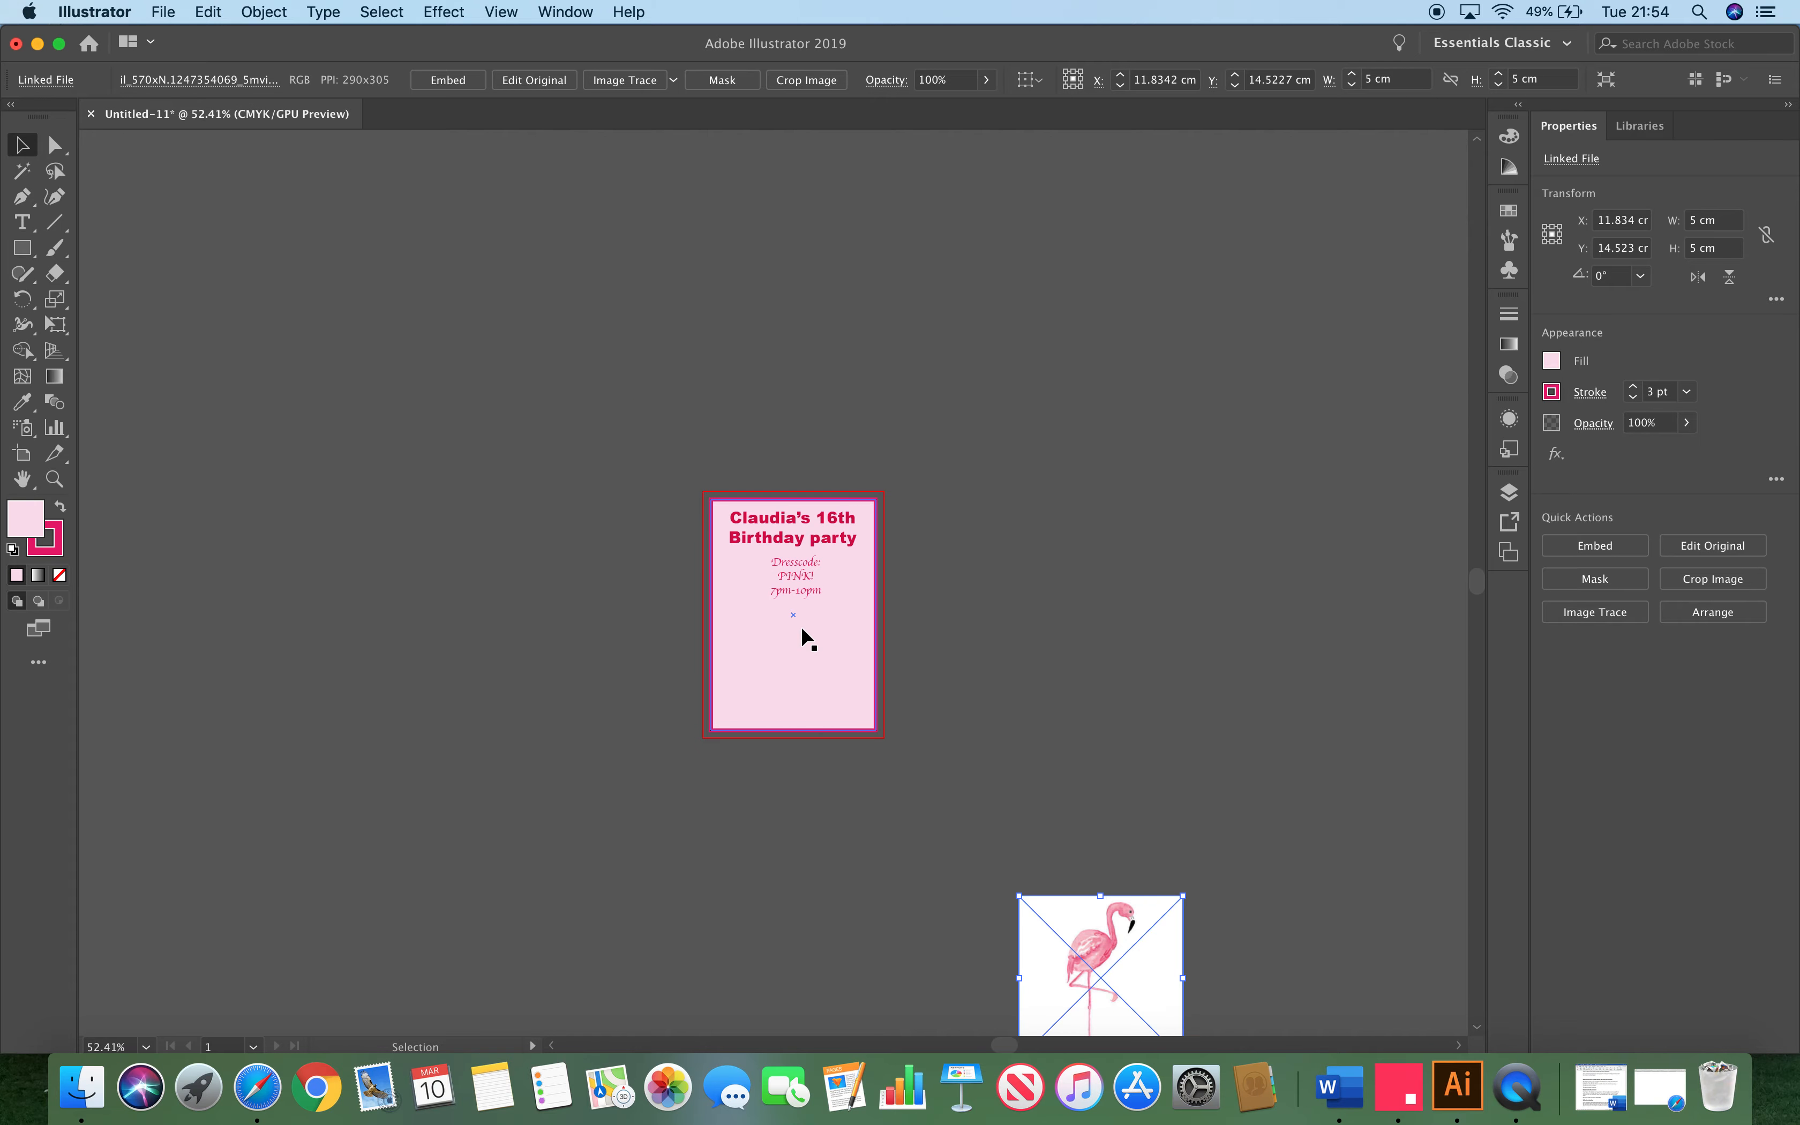
drag(1094, 950, 787, 678)
scroll(787, 678, up, 3)
scroll(787, 677, up, 2)
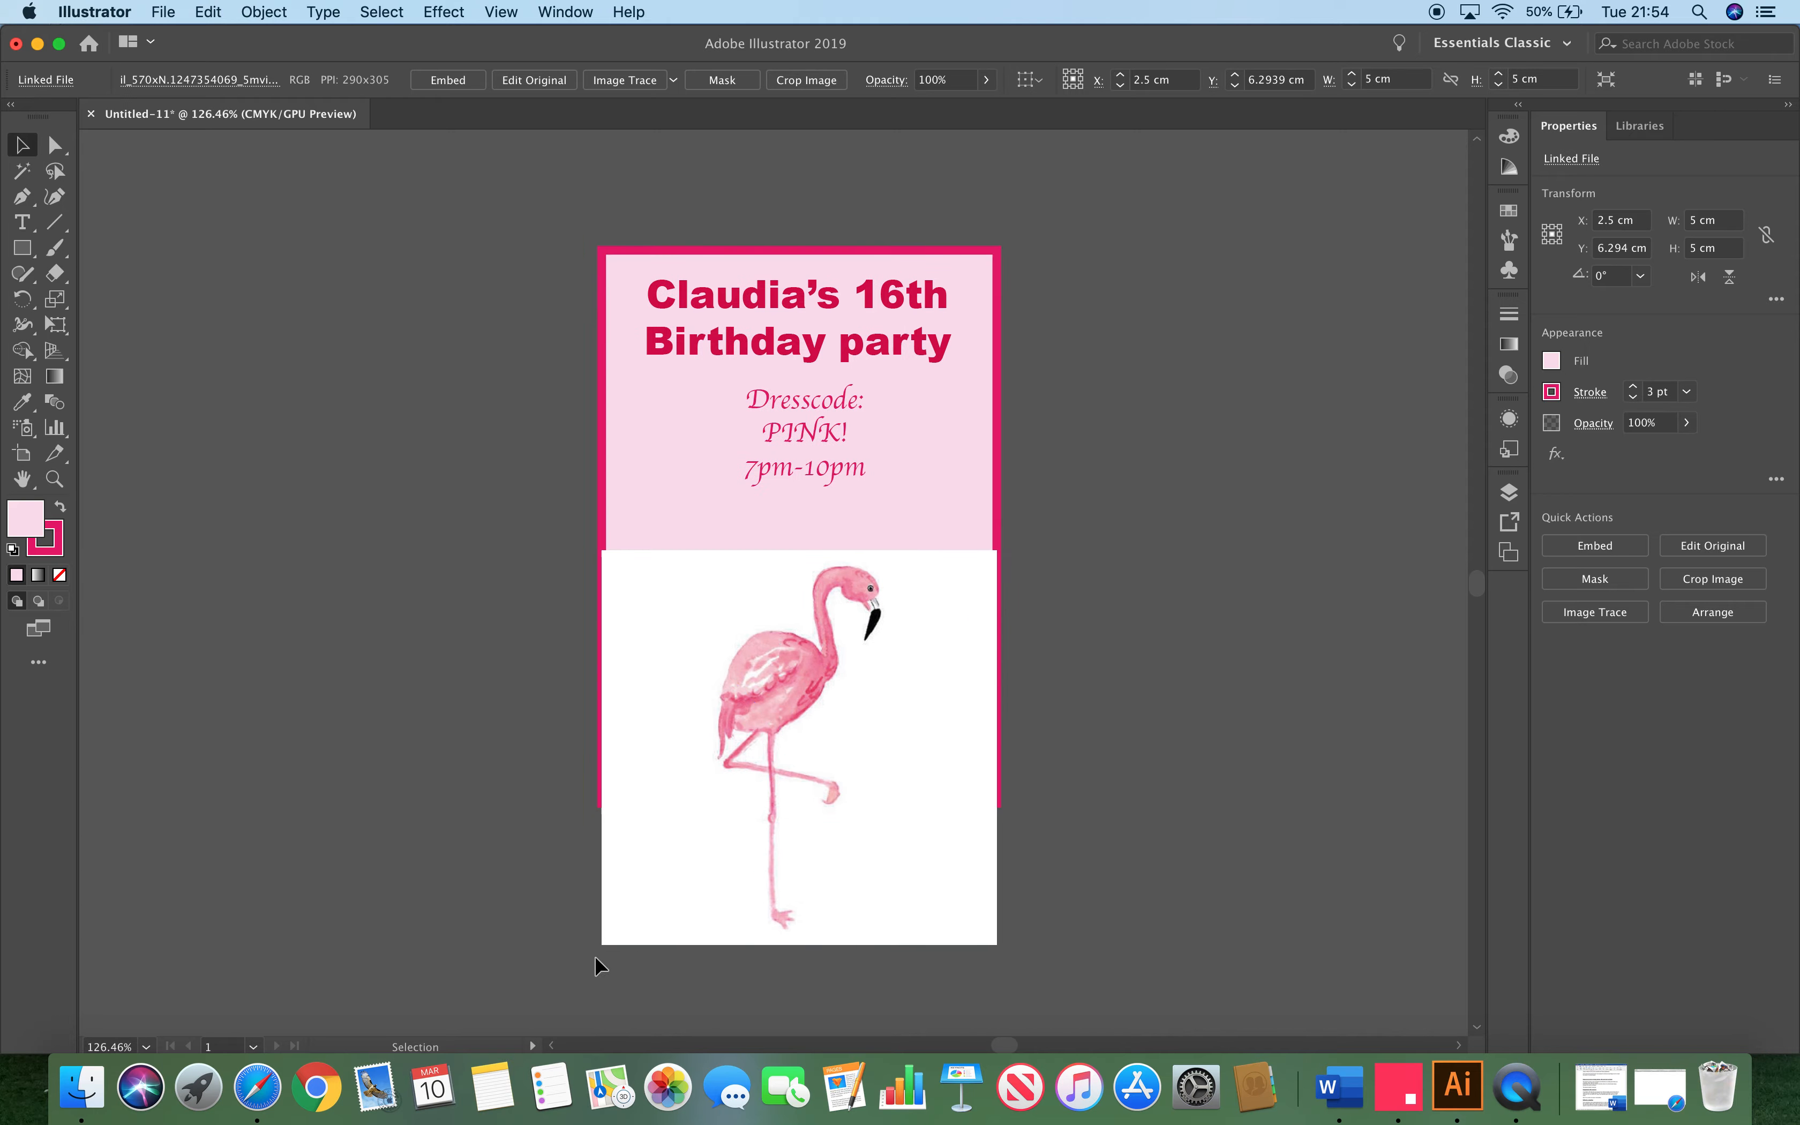
Shrink the flamingo image to about half the card's width and centre it just above the card's lower edge
drag(600, 945, 771, 794)
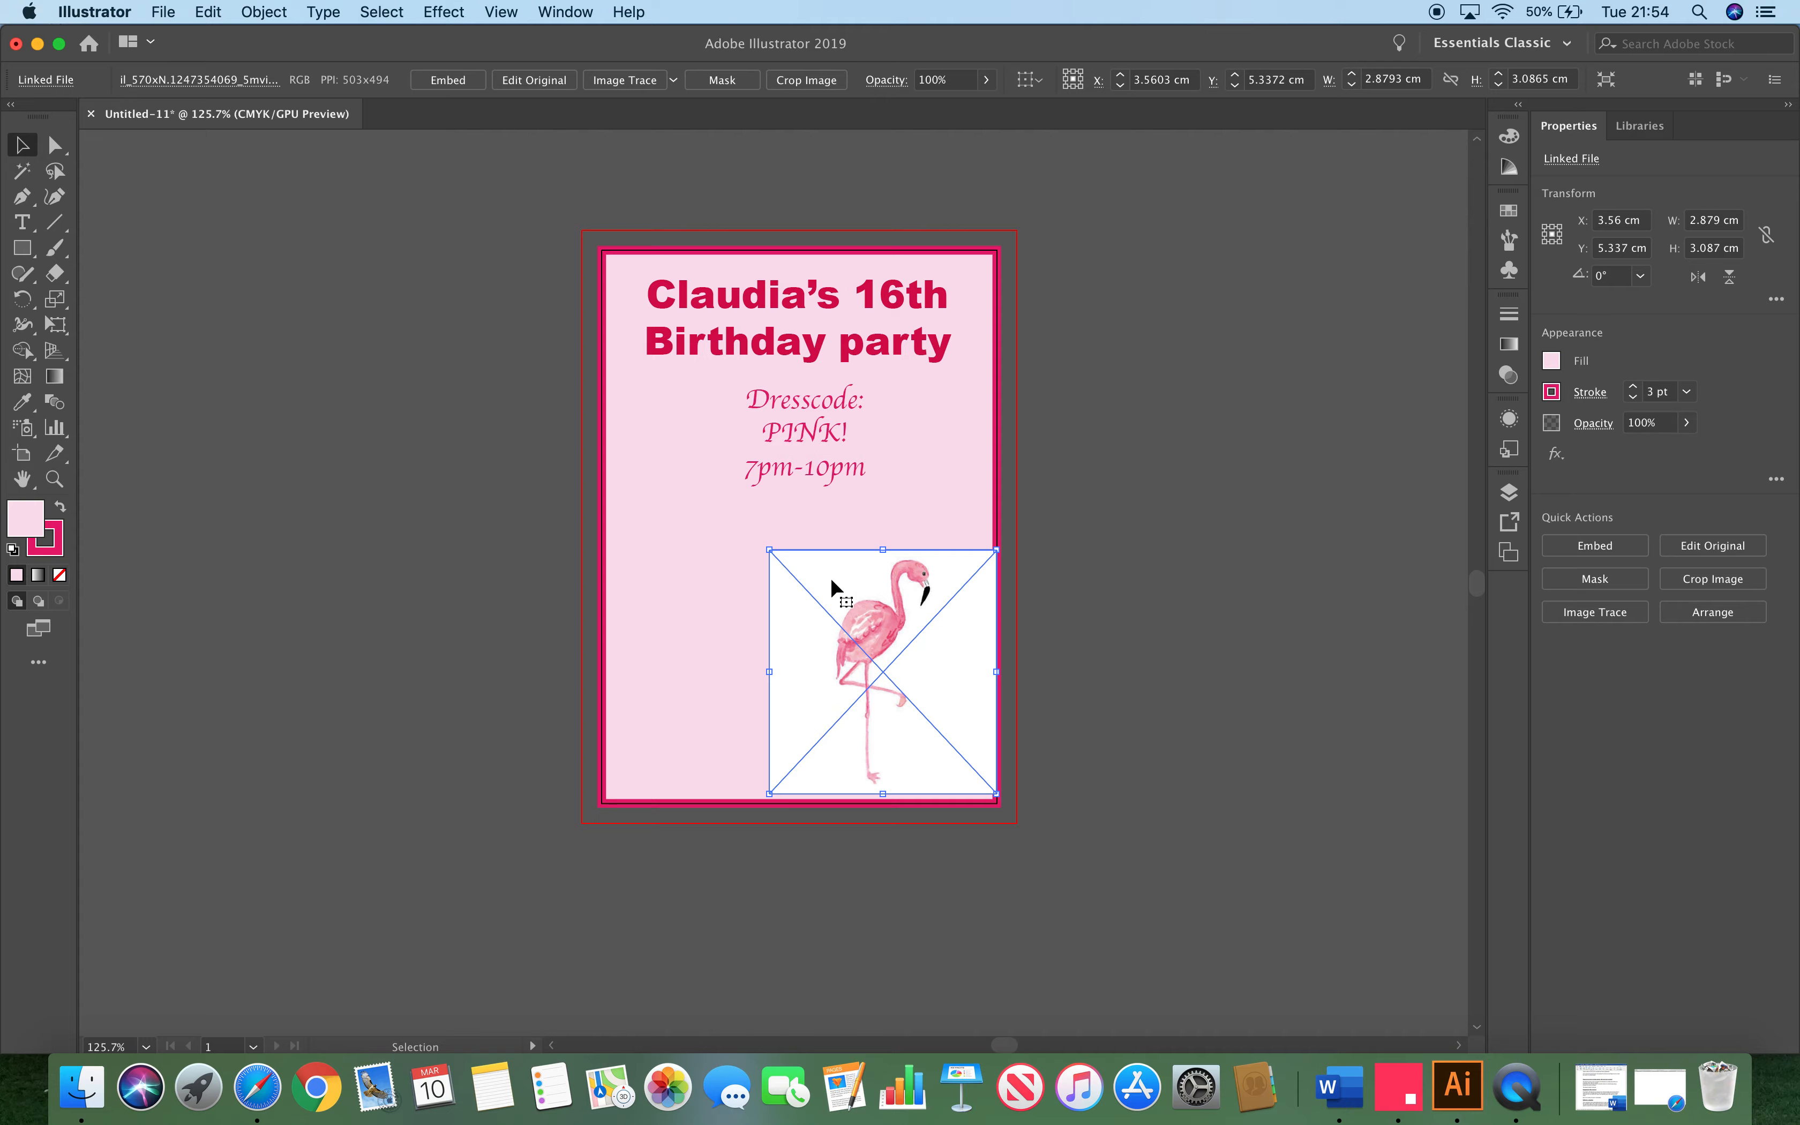
drag(877, 550, 881, 582)
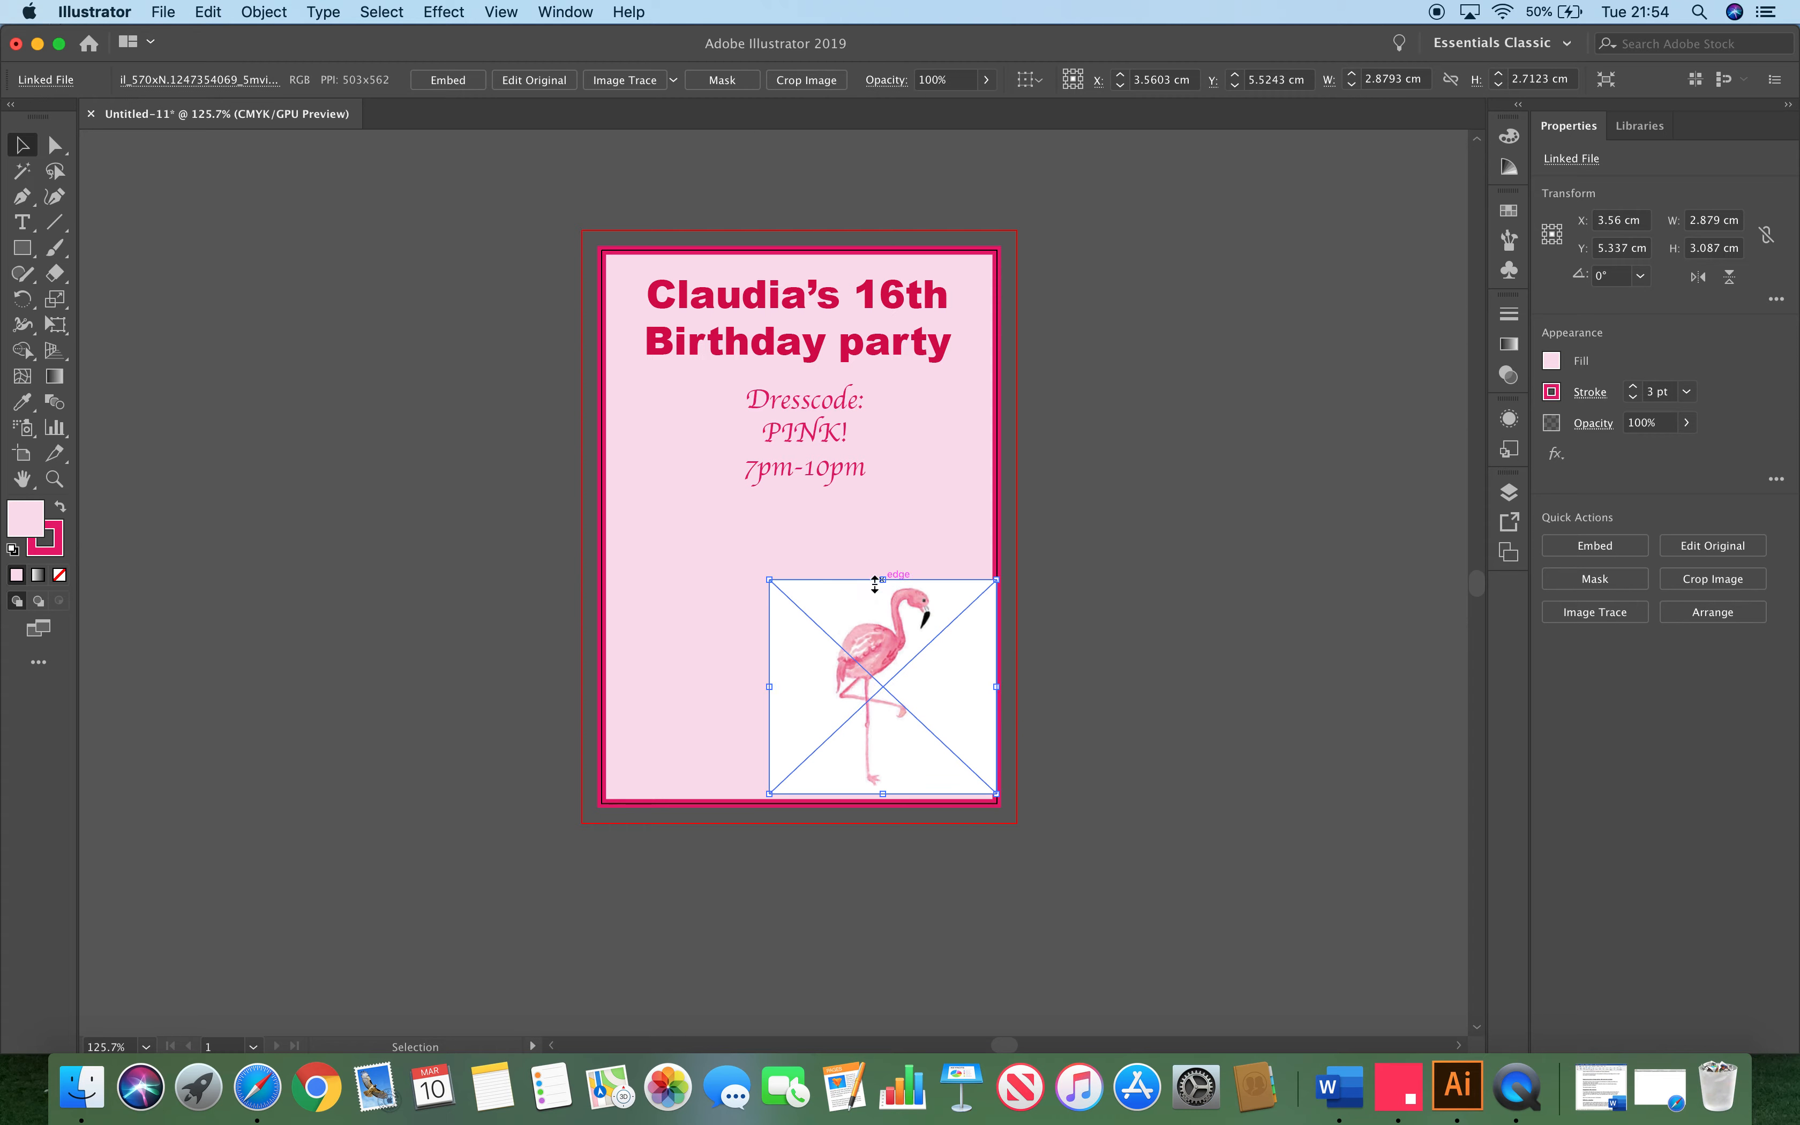
mouse_move(770, 580)
mouse_down()
mouse_move(797, 576)
mouse_move(851, 617)
mouse_move(739, 599)
mouse_move(769, 617)
mouse_up()
Move the party details and the title down to space them evenly above the flamingo
drag(779, 433, 780, 488)
drag(792, 306, 796, 358)
click(699, 264)
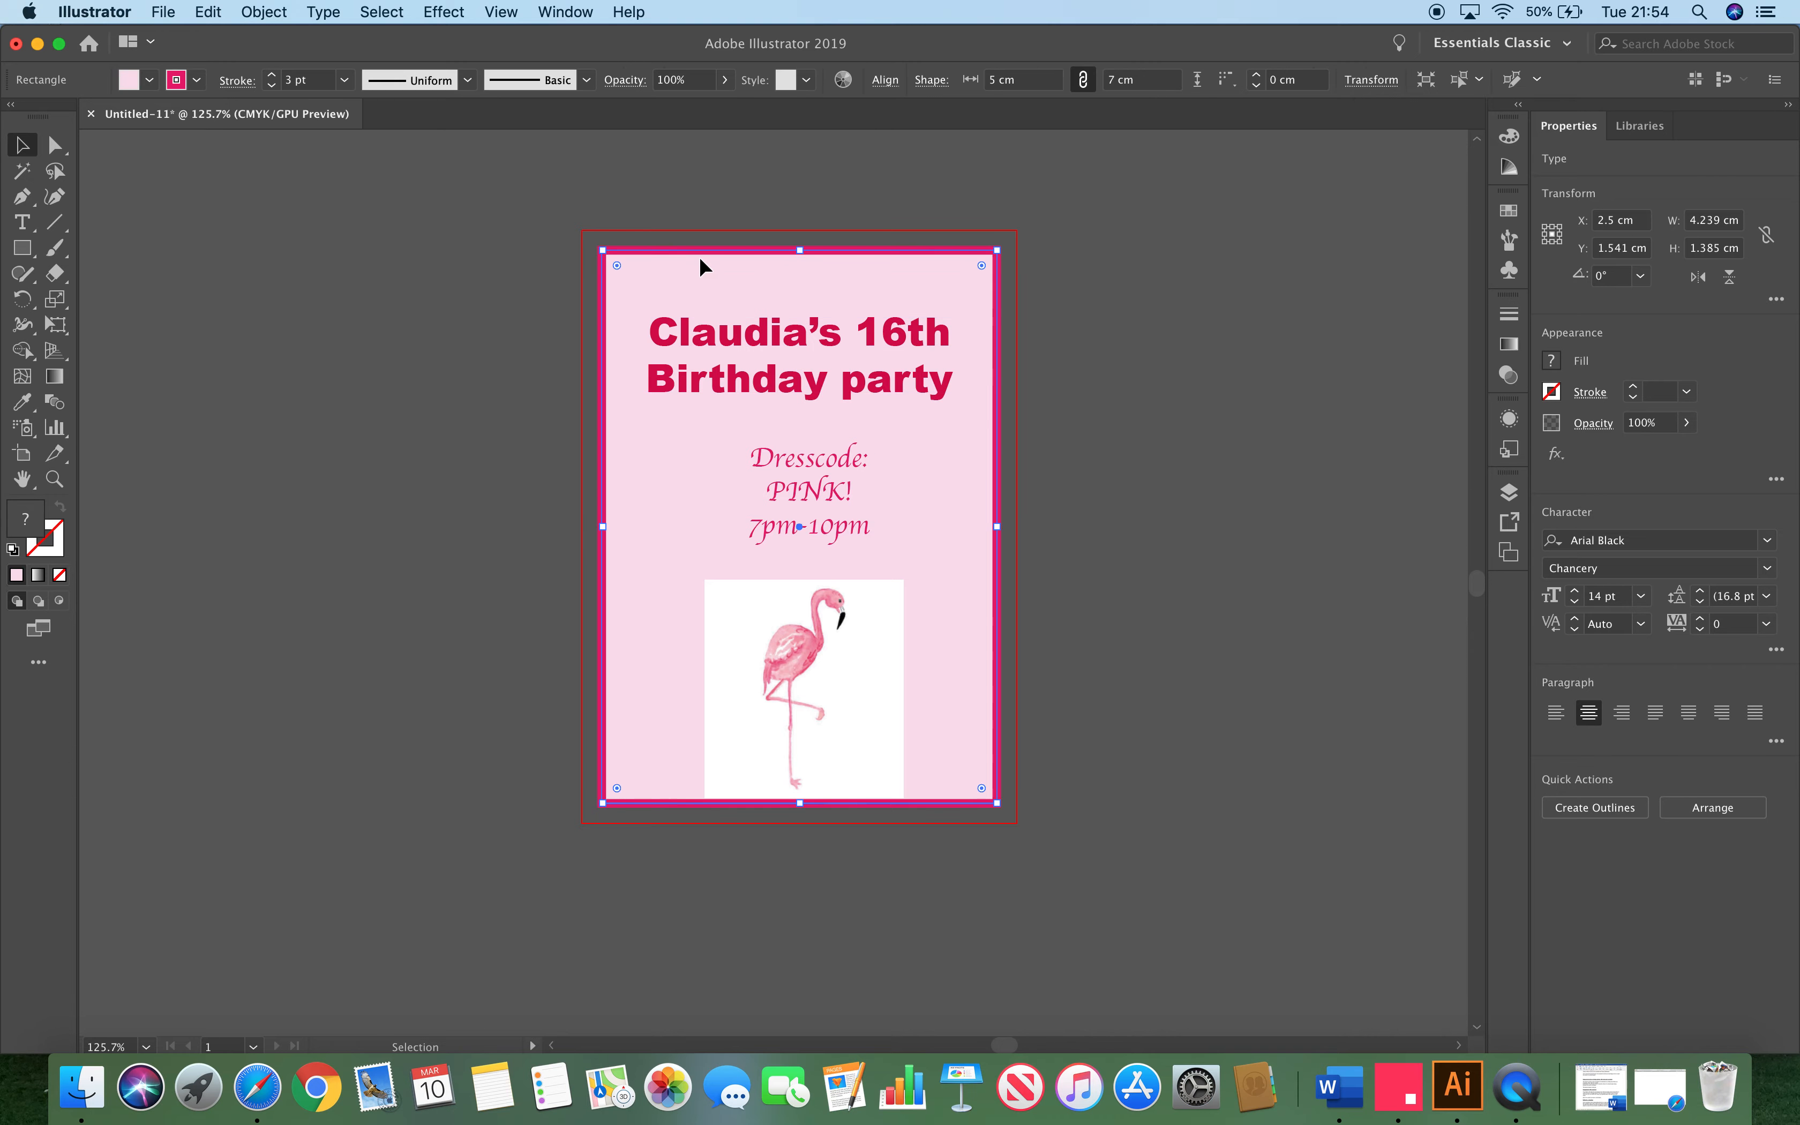
Activate the Paintbrush tool and reduce the card rectangle's stroke weight to 0.5 pt
click(61, 251)
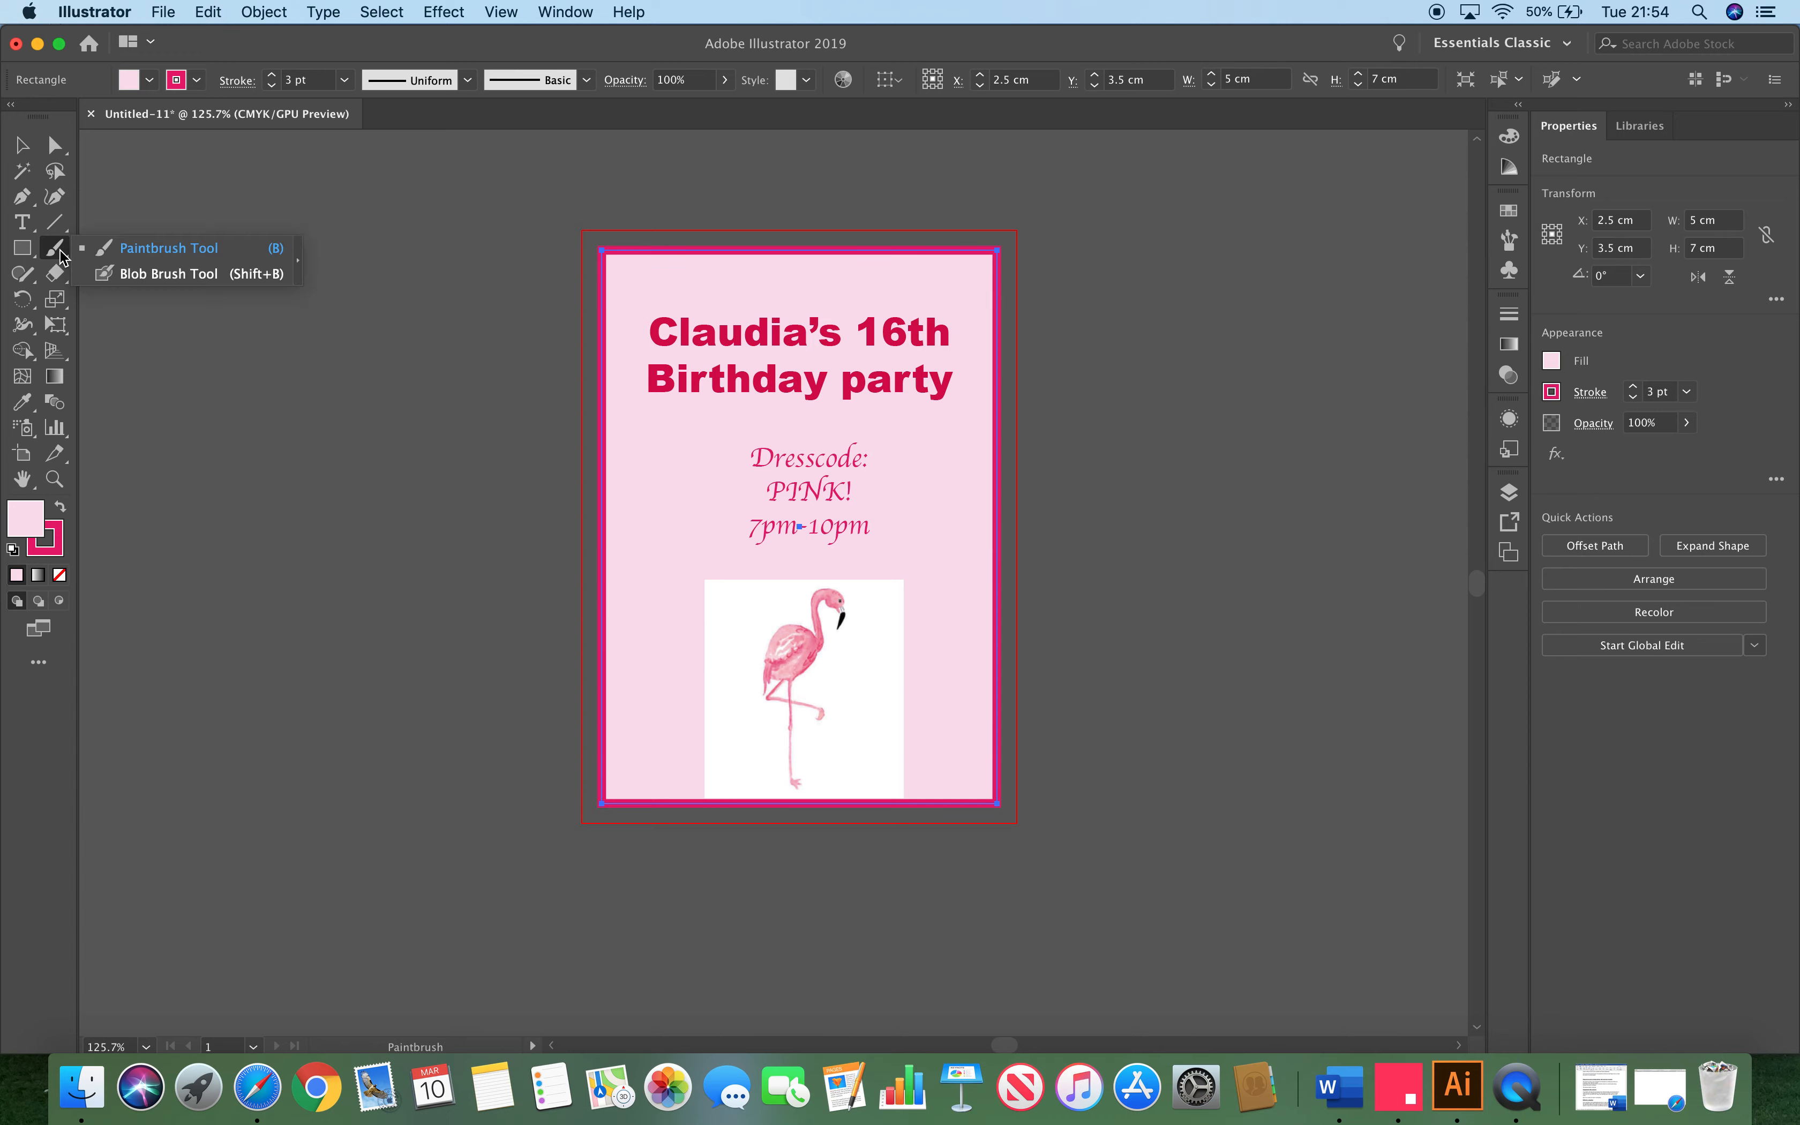
click(170, 254)
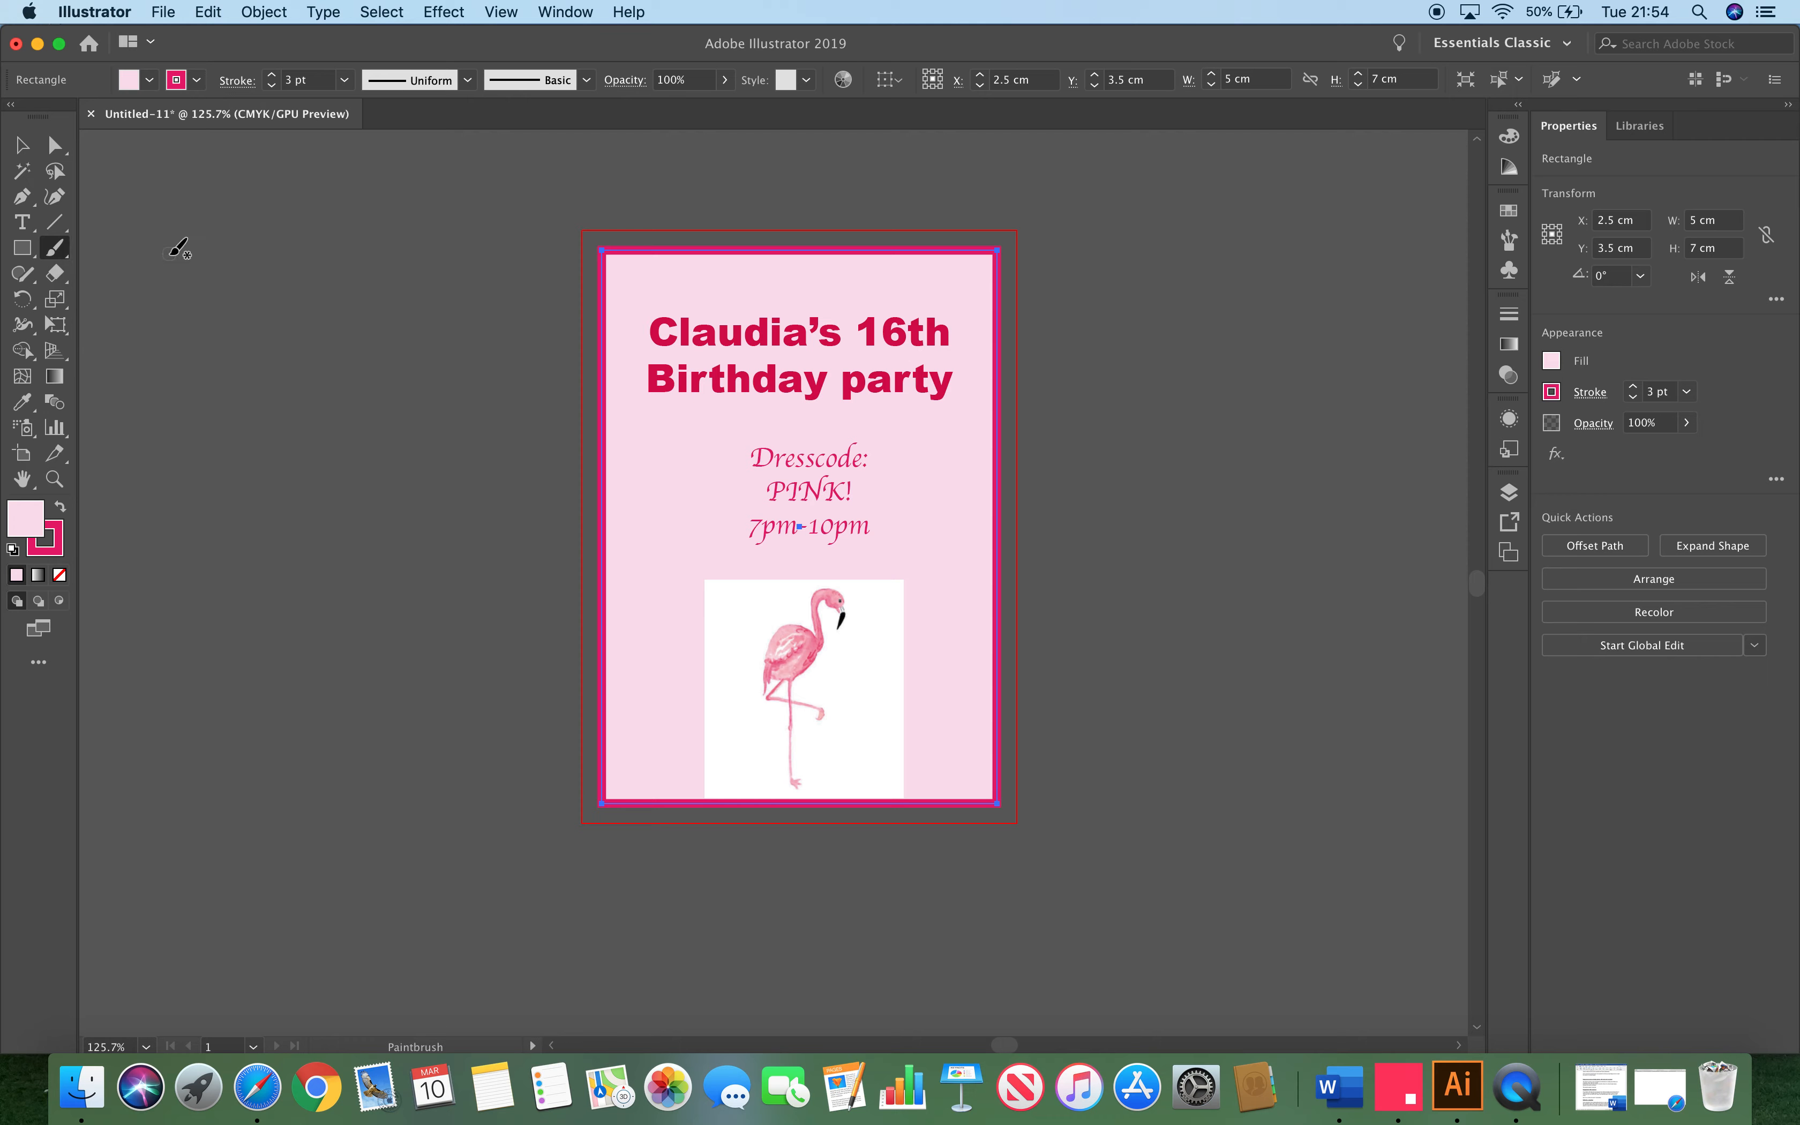
click(276, 88)
click(276, 89)
click(275, 89)
click(276, 88)
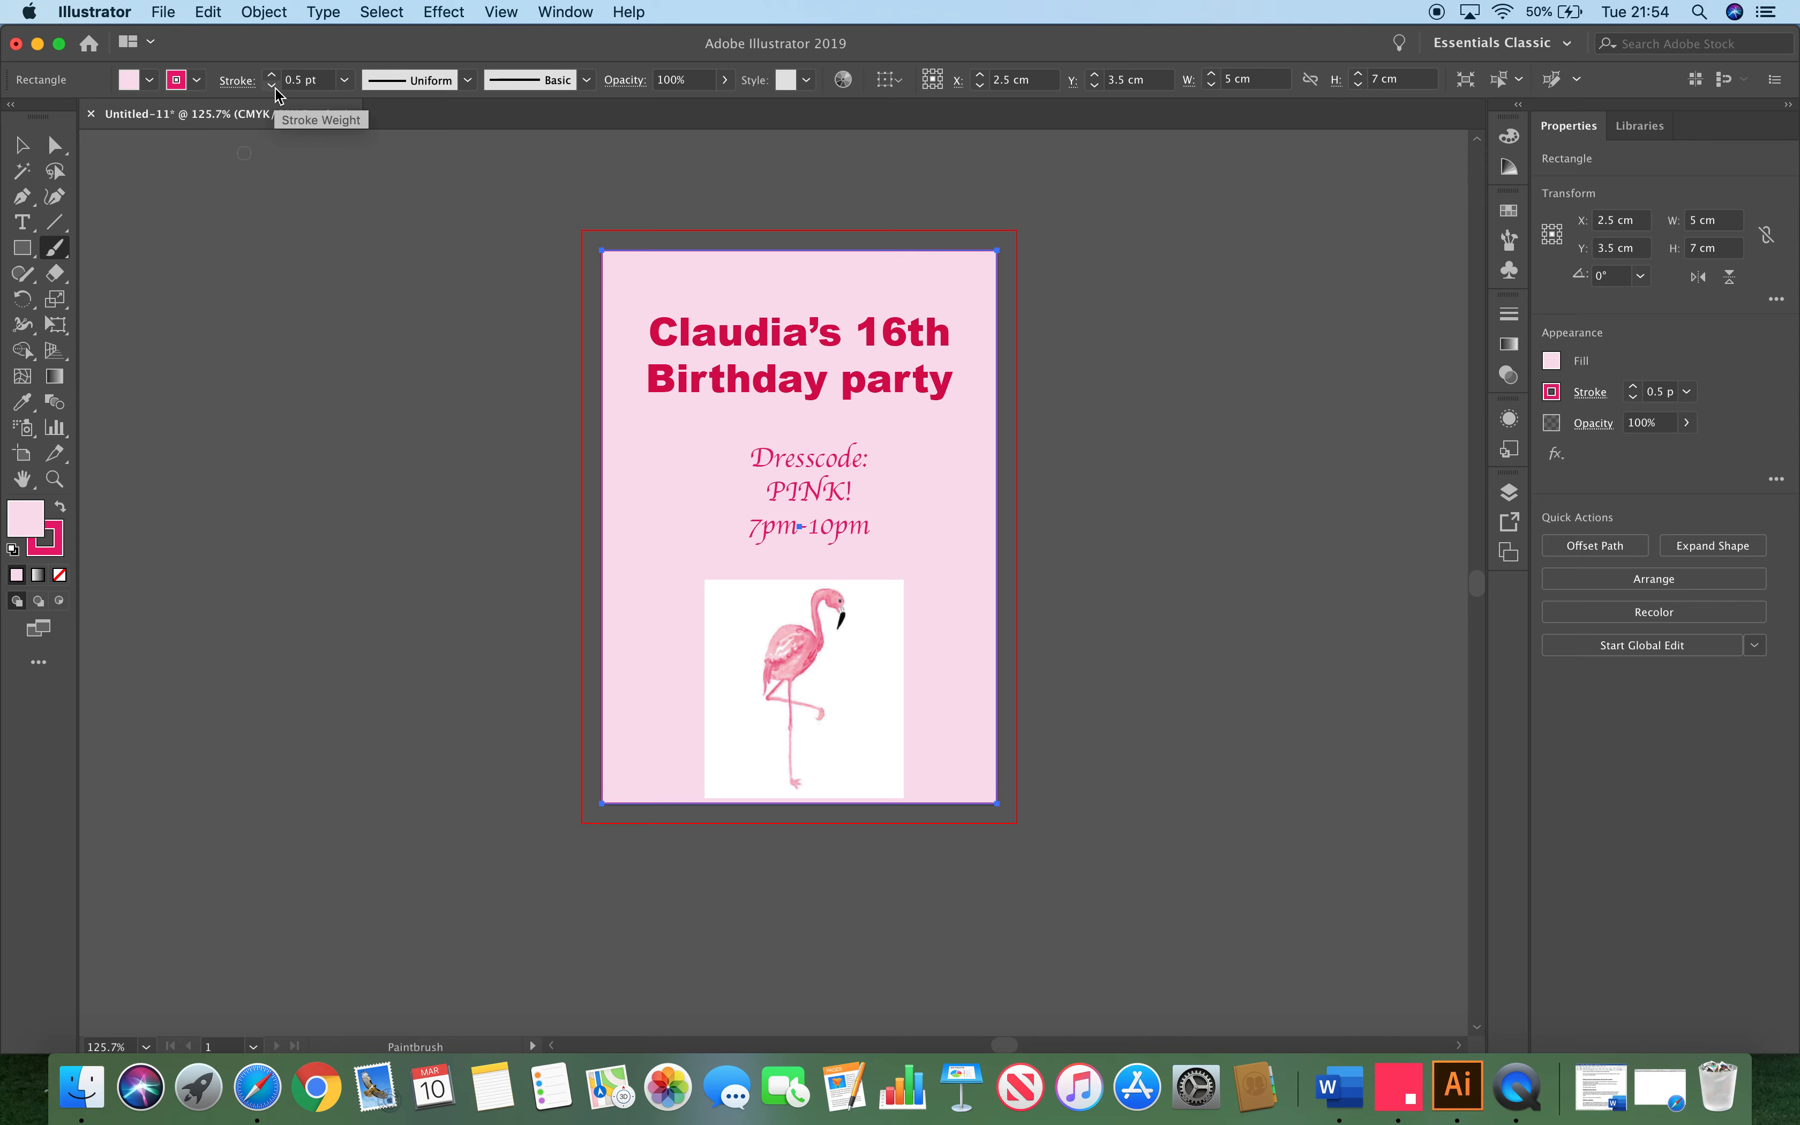
Paint a wavy vertical pink stroke on each side of the party details and erase the upper end of the left one
mouse_move(673, 447)
mouse_down()
mouse_move(706, 445)
mouse_move(689, 529)
mouse_up()
drag(926, 429, 921, 549)
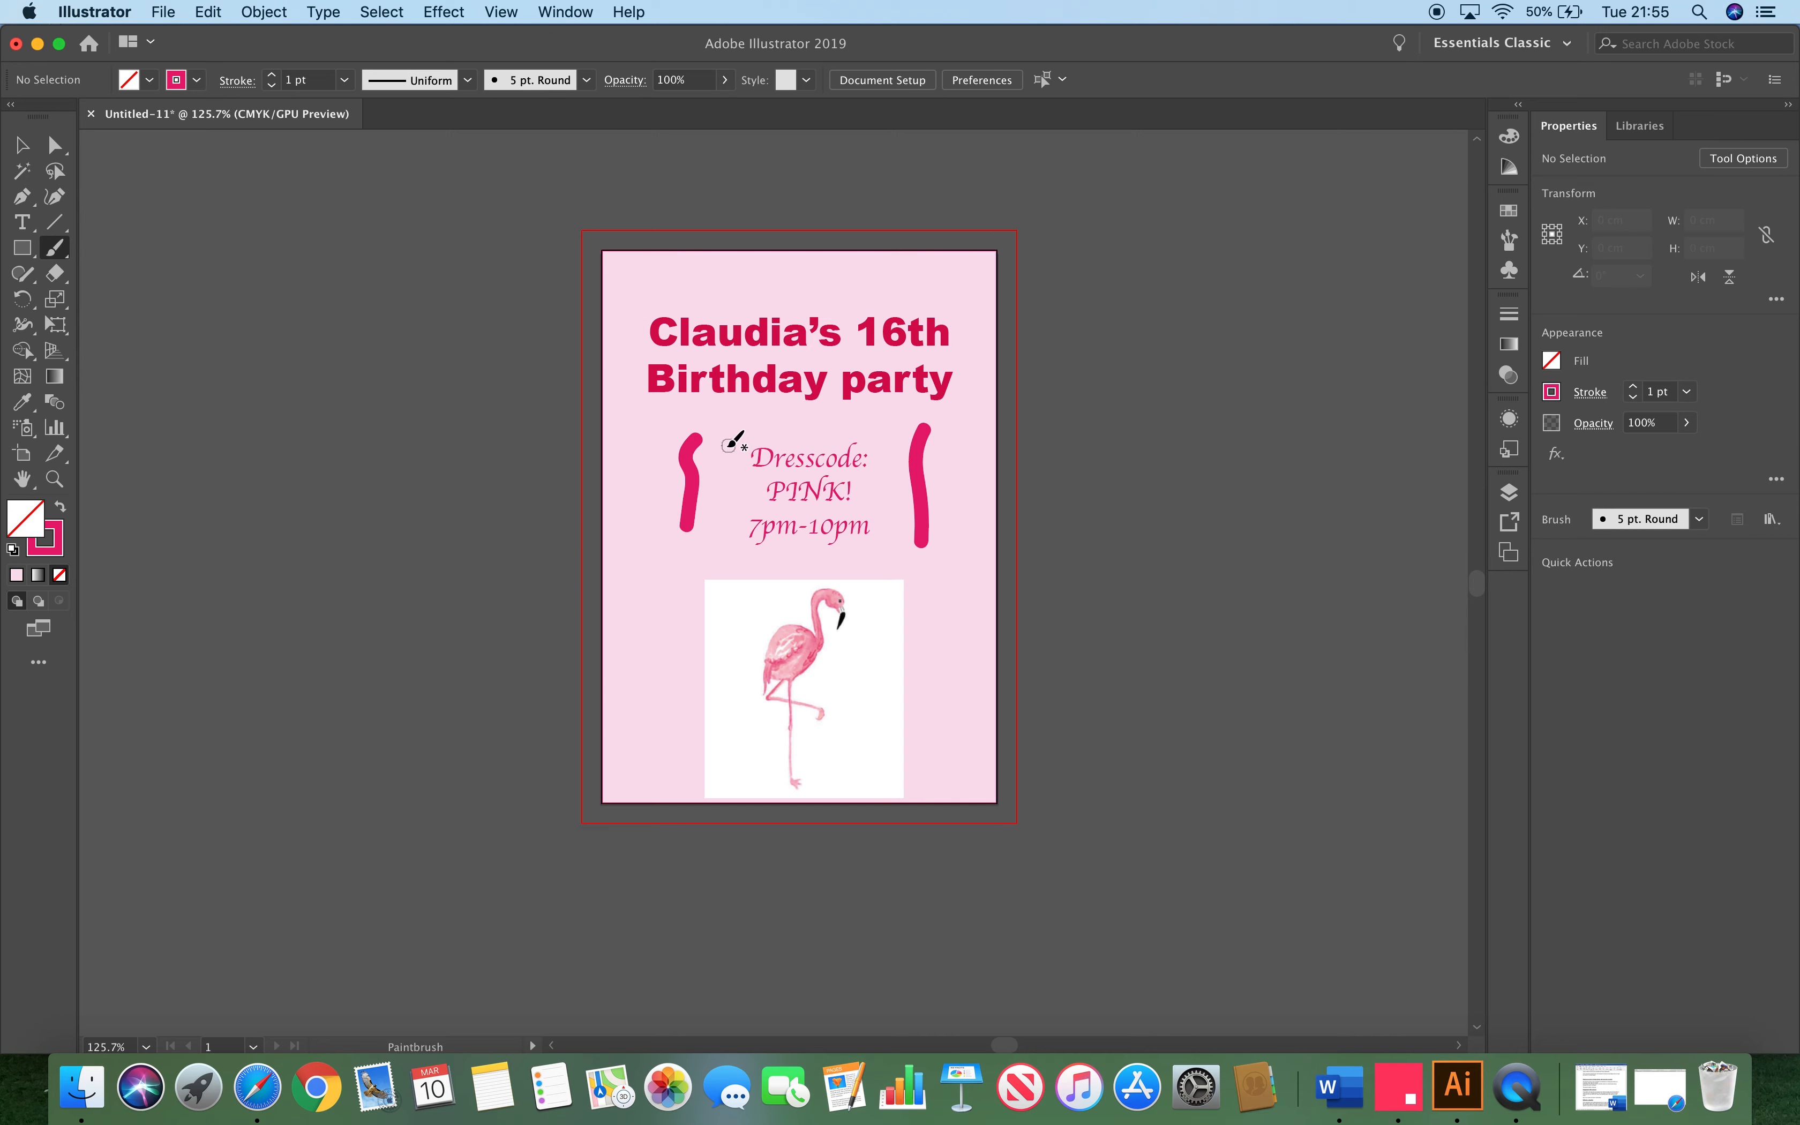
drag(58, 280, 133, 277)
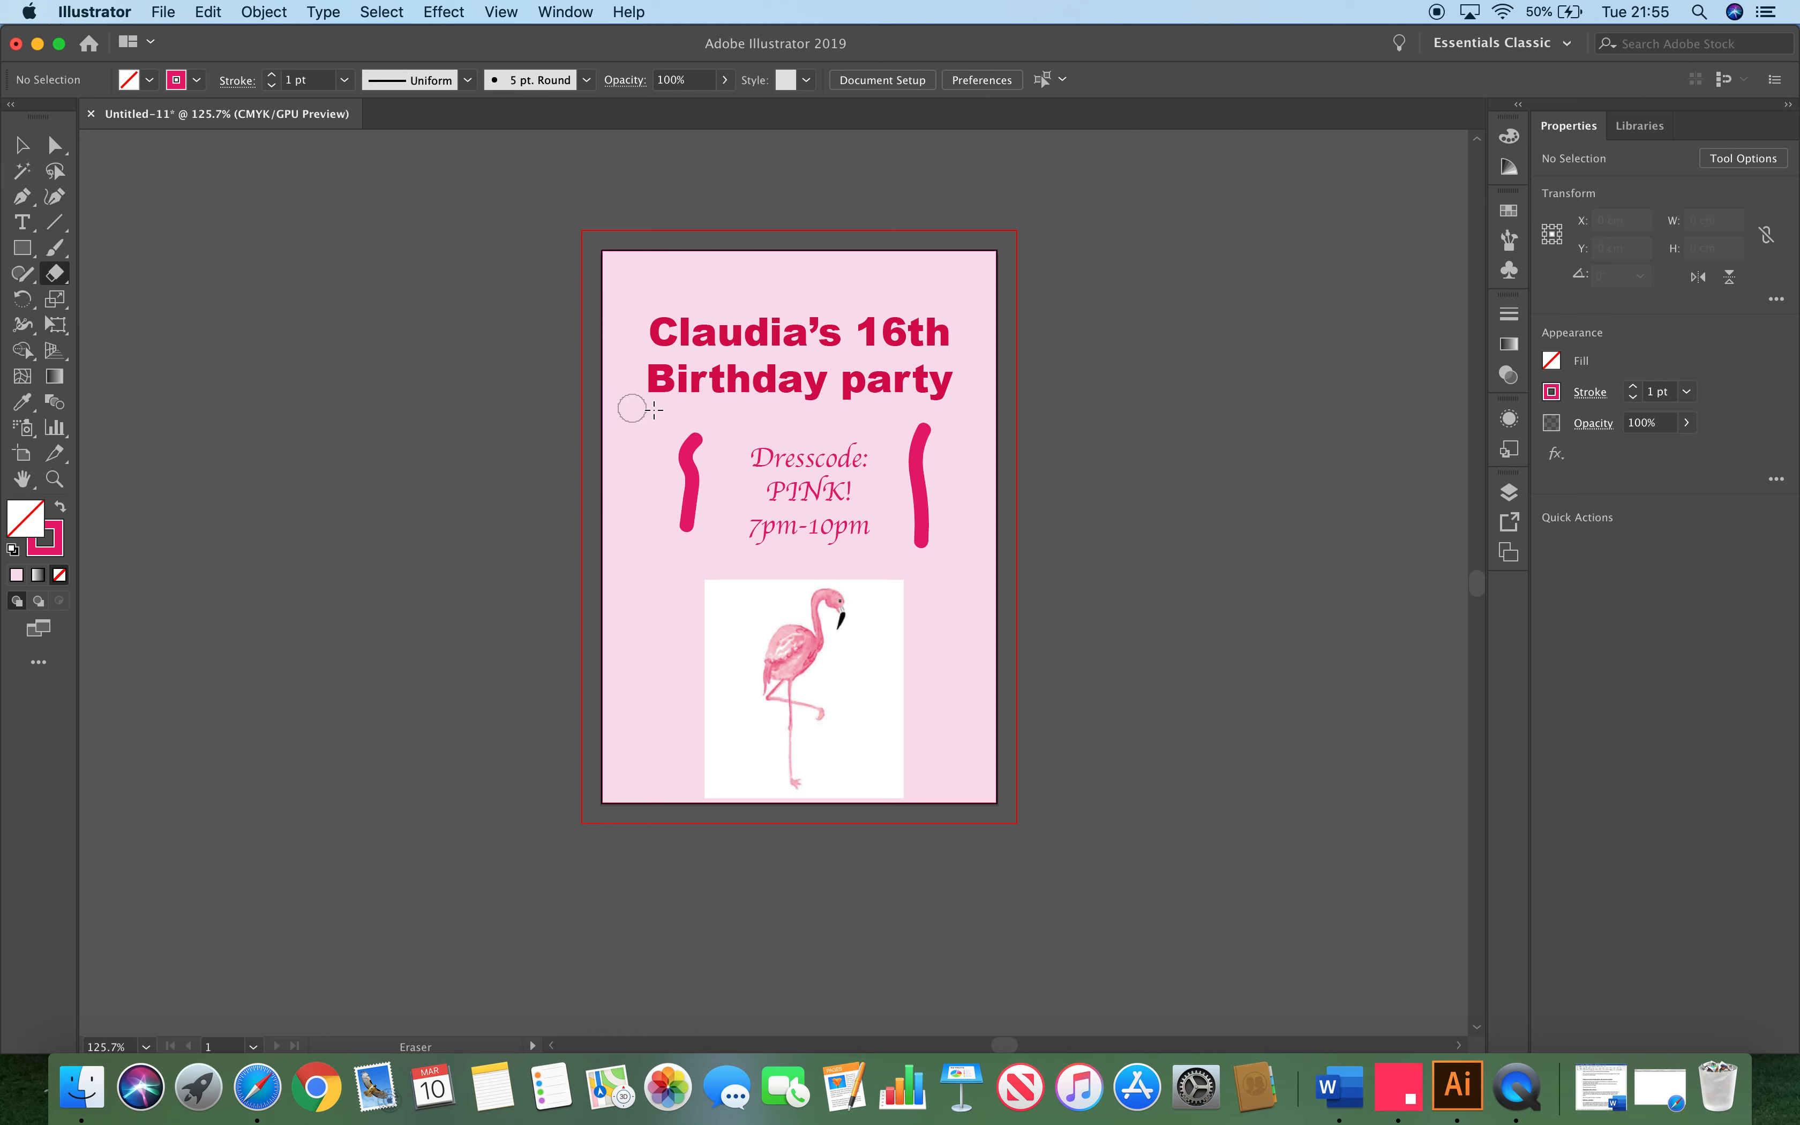
drag(690, 438, 695, 444)
click(23, 149)
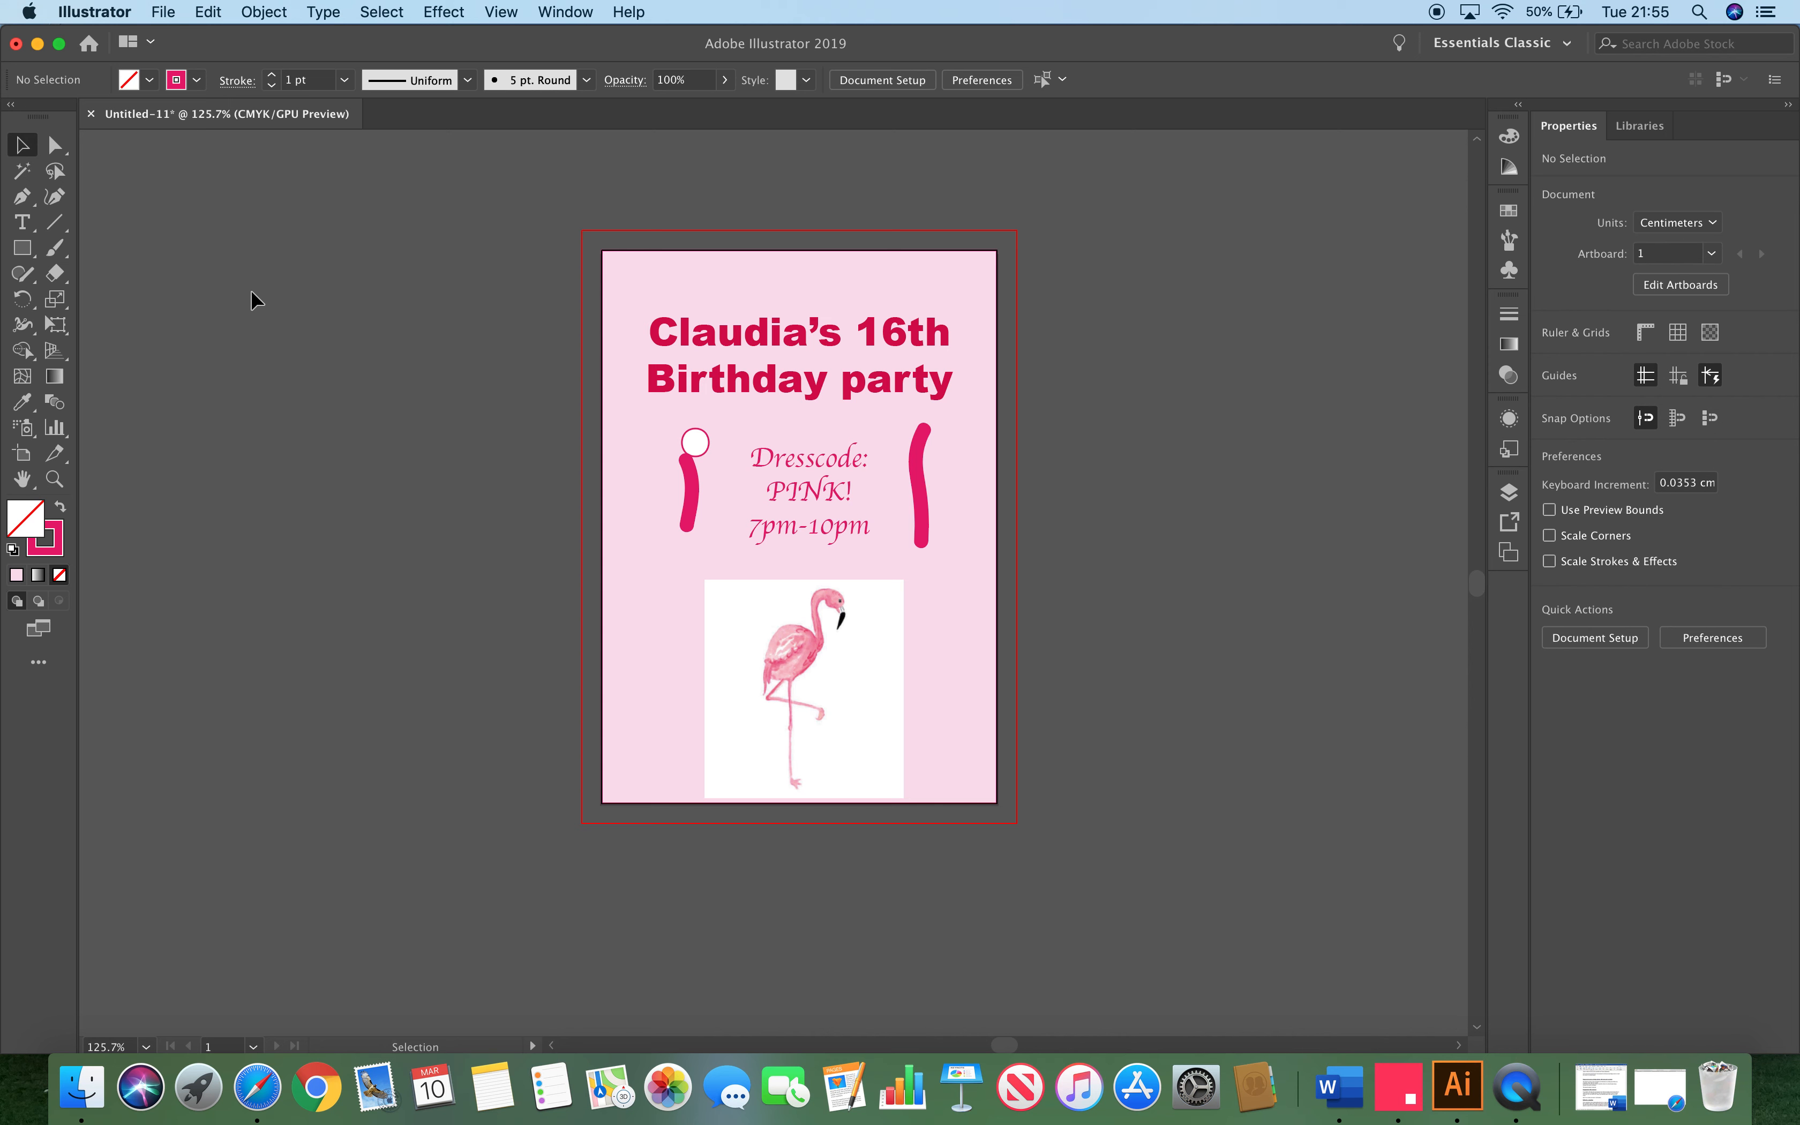
Save the card to the Desktop as an Adobe PDF named "Invitation card" with the Illustrator Default preset
click(163, 11)
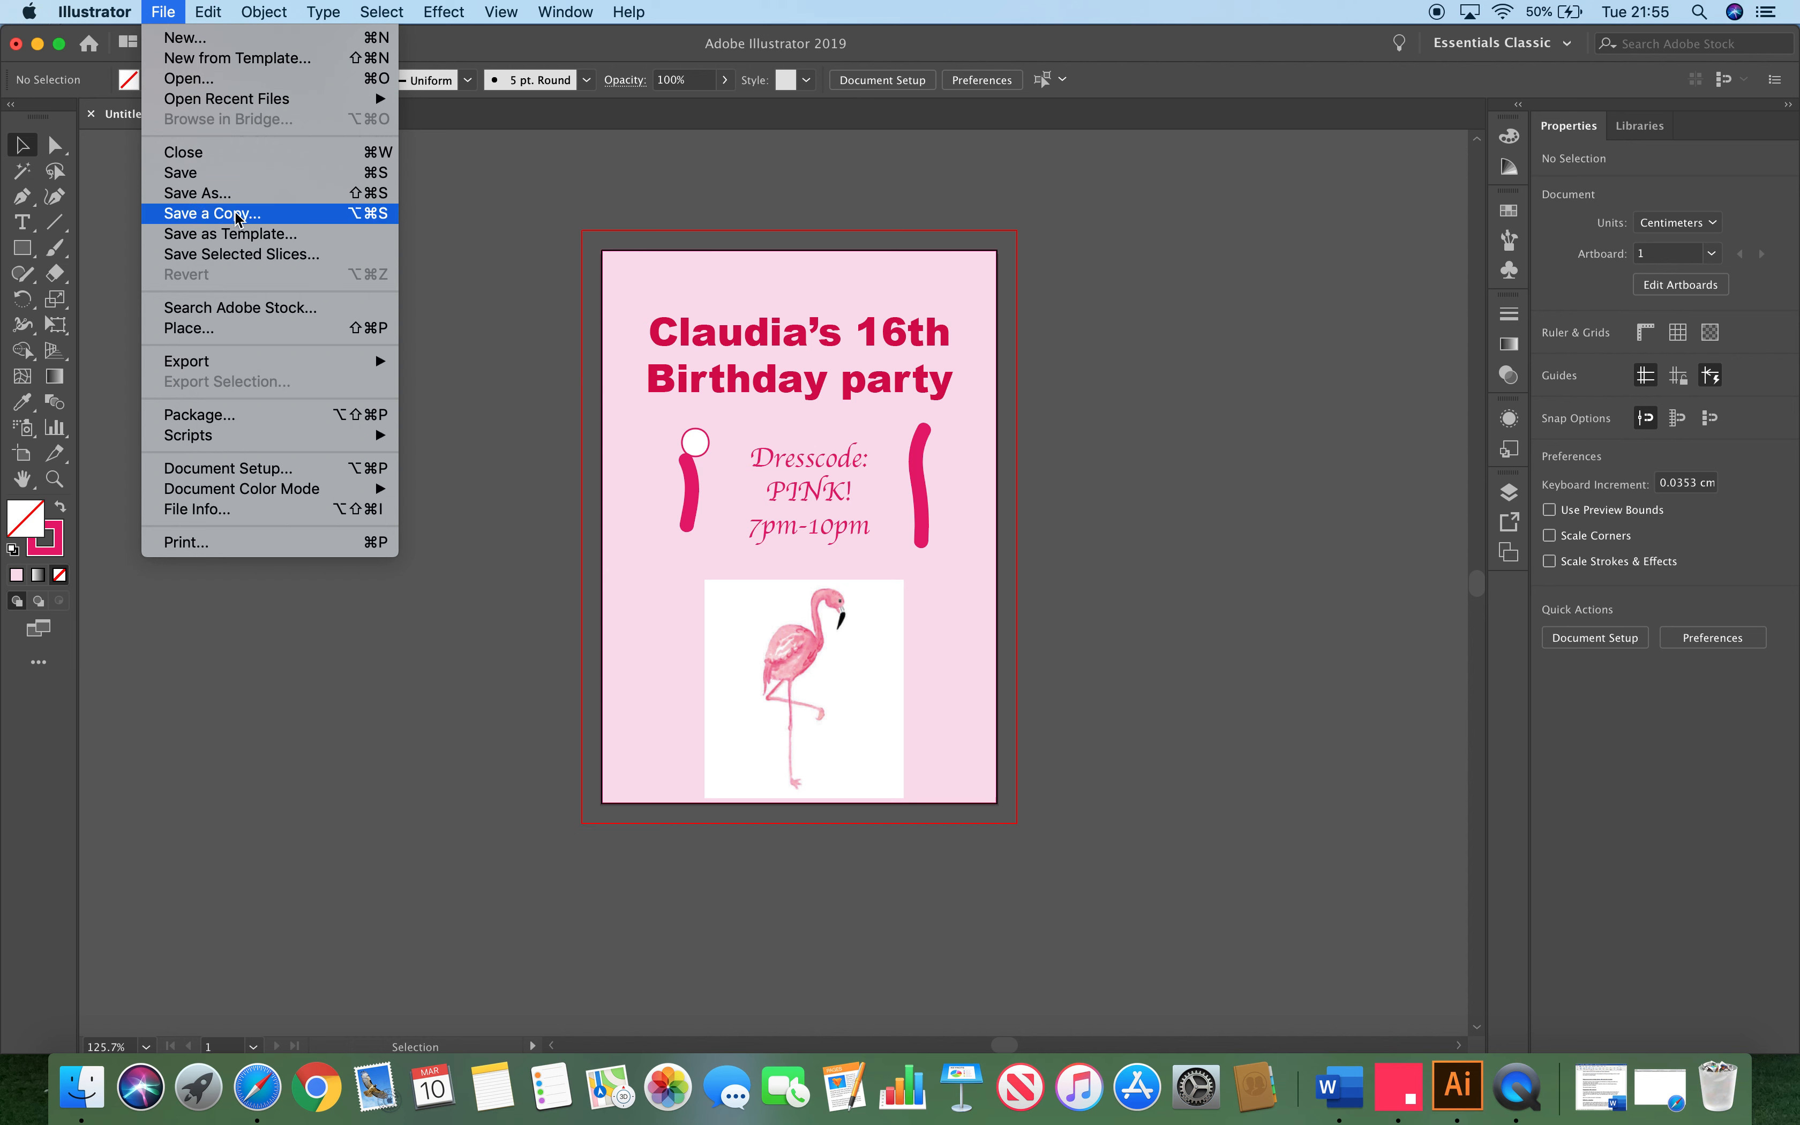
click(215, 193)
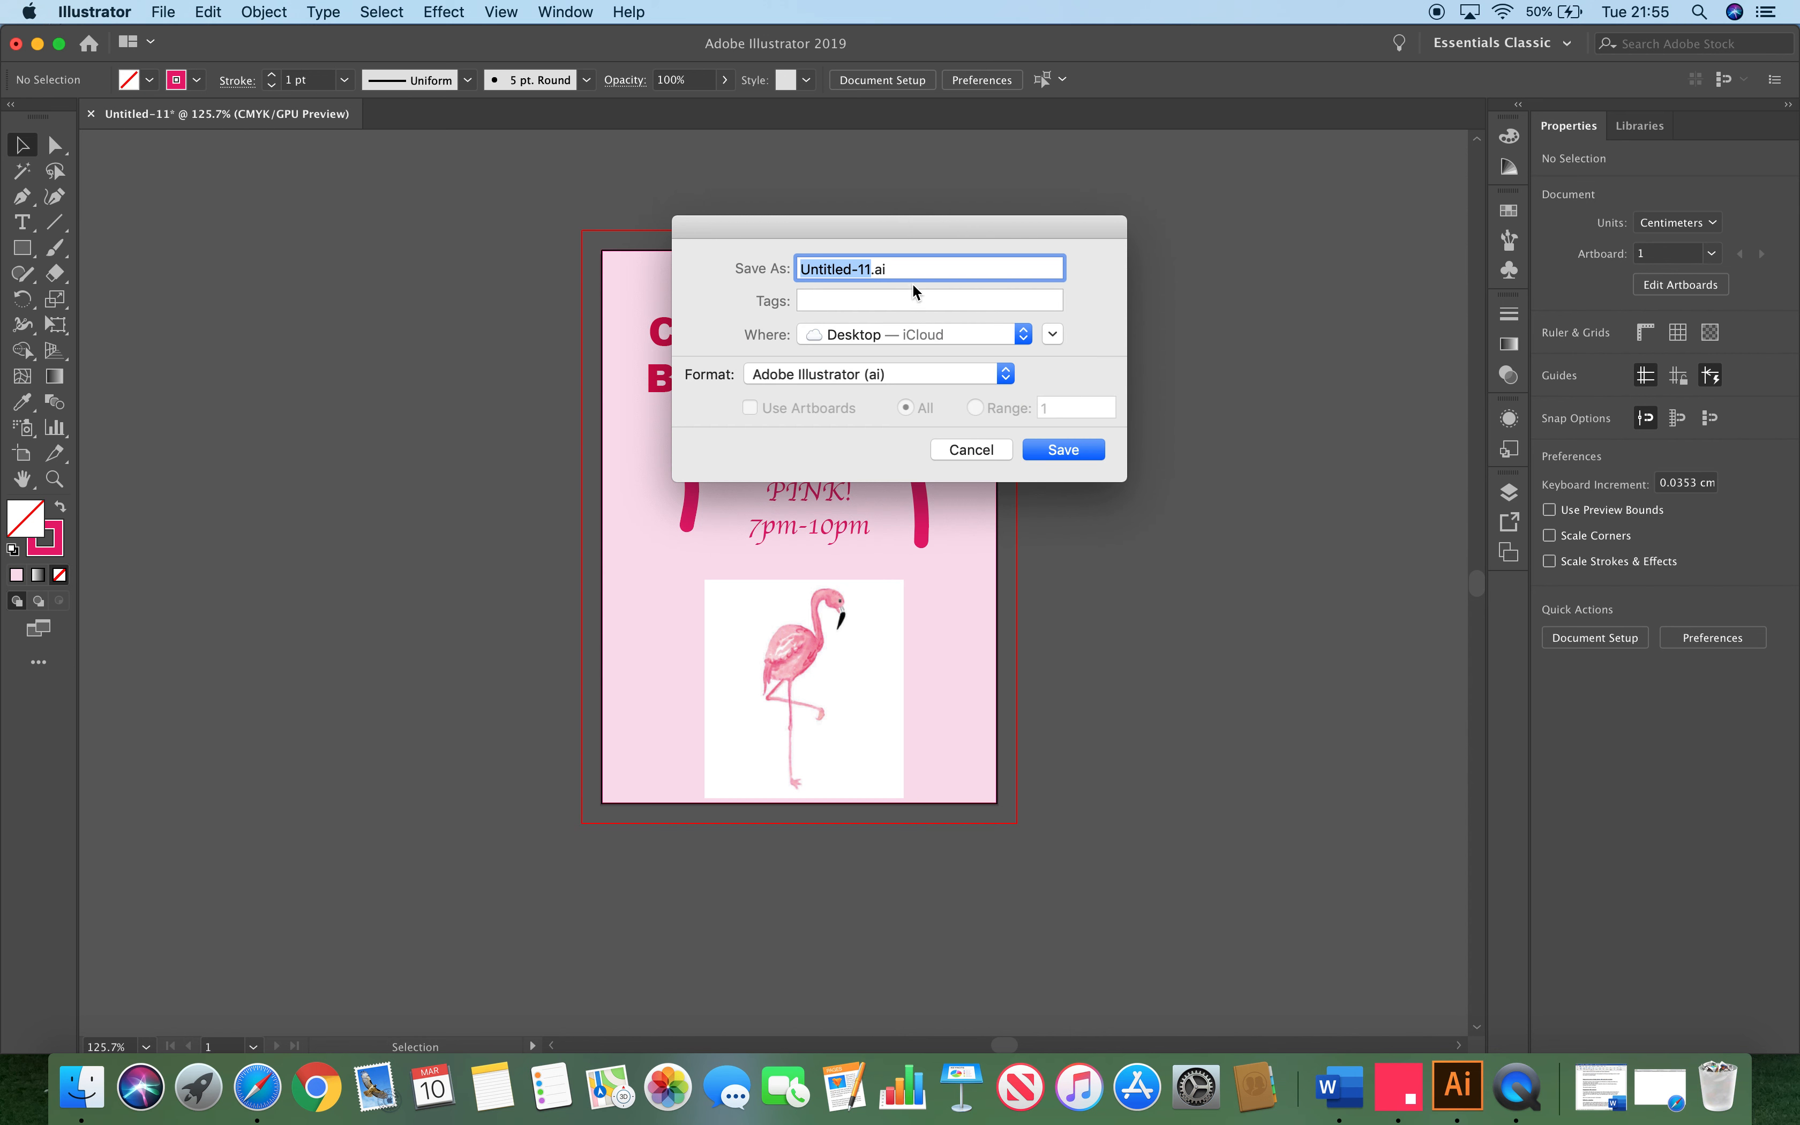
text(Invitation card)
click(906, 372)
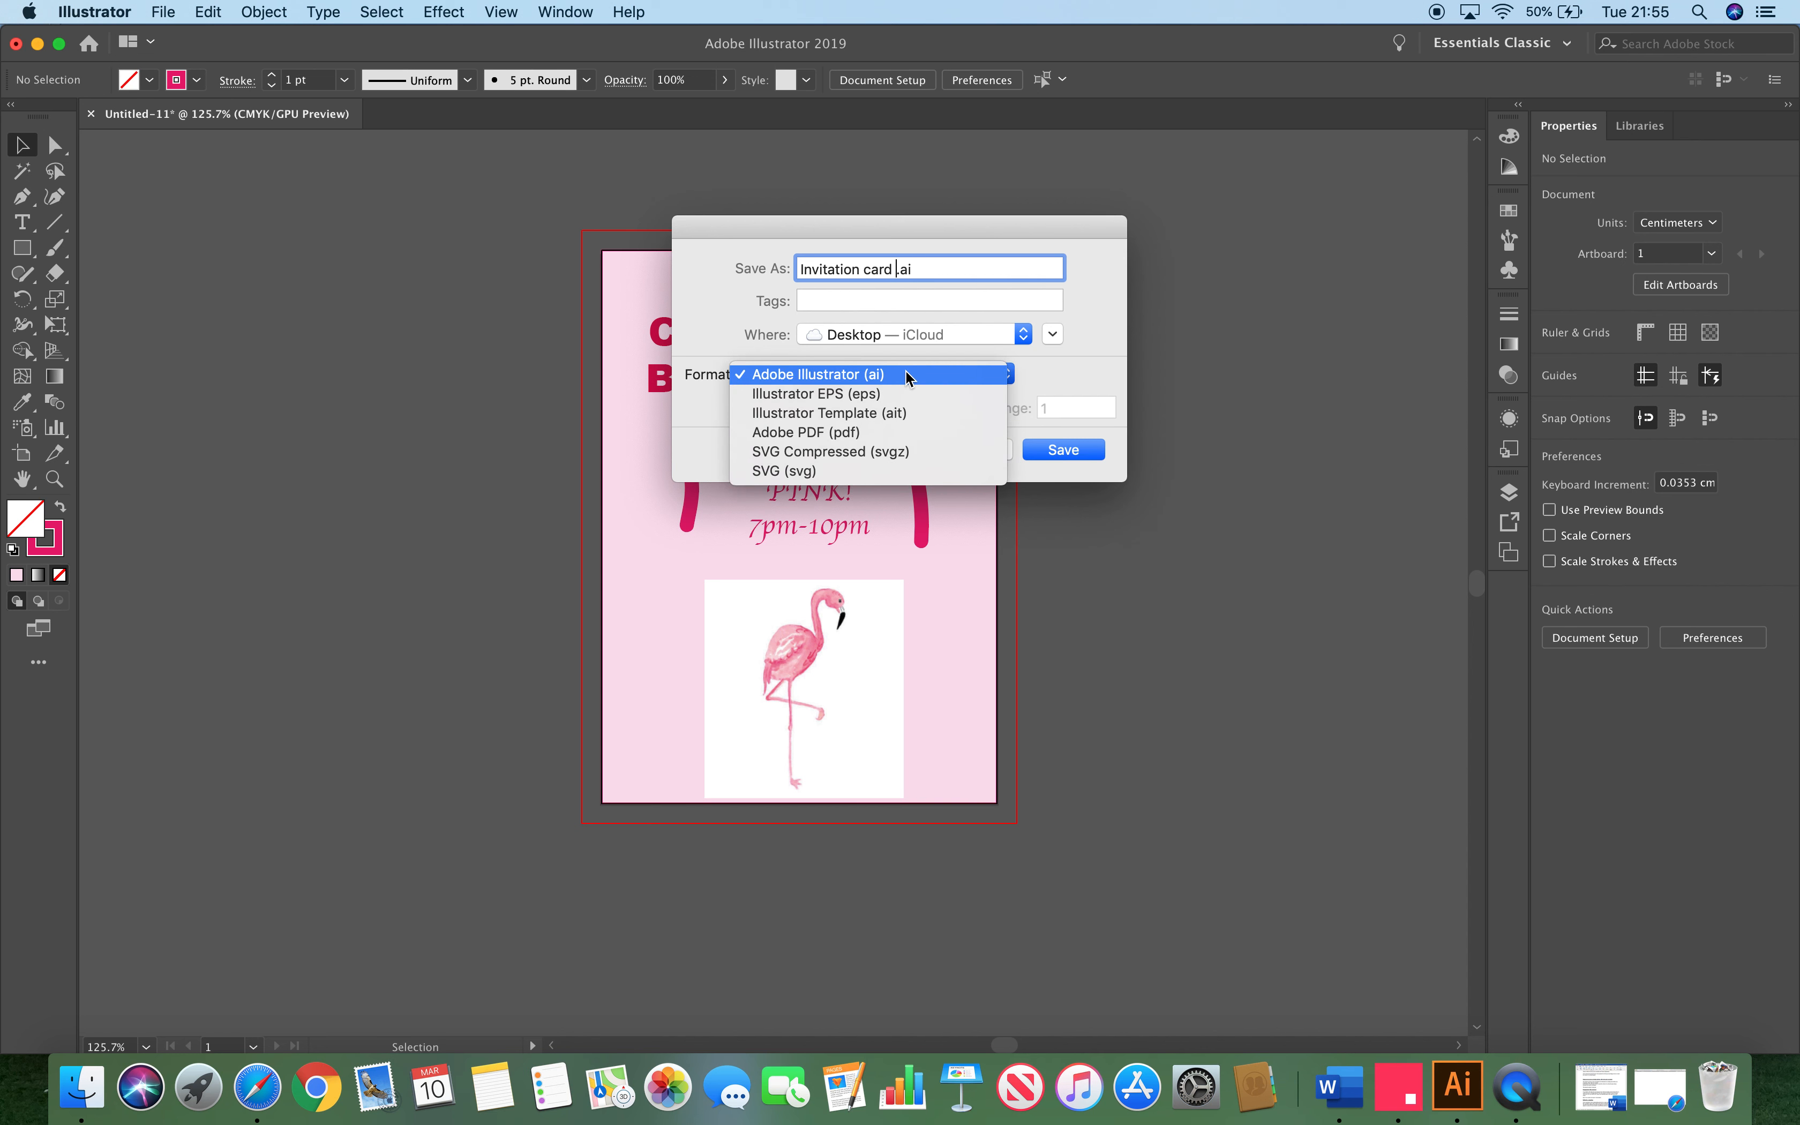
click(907, 433)
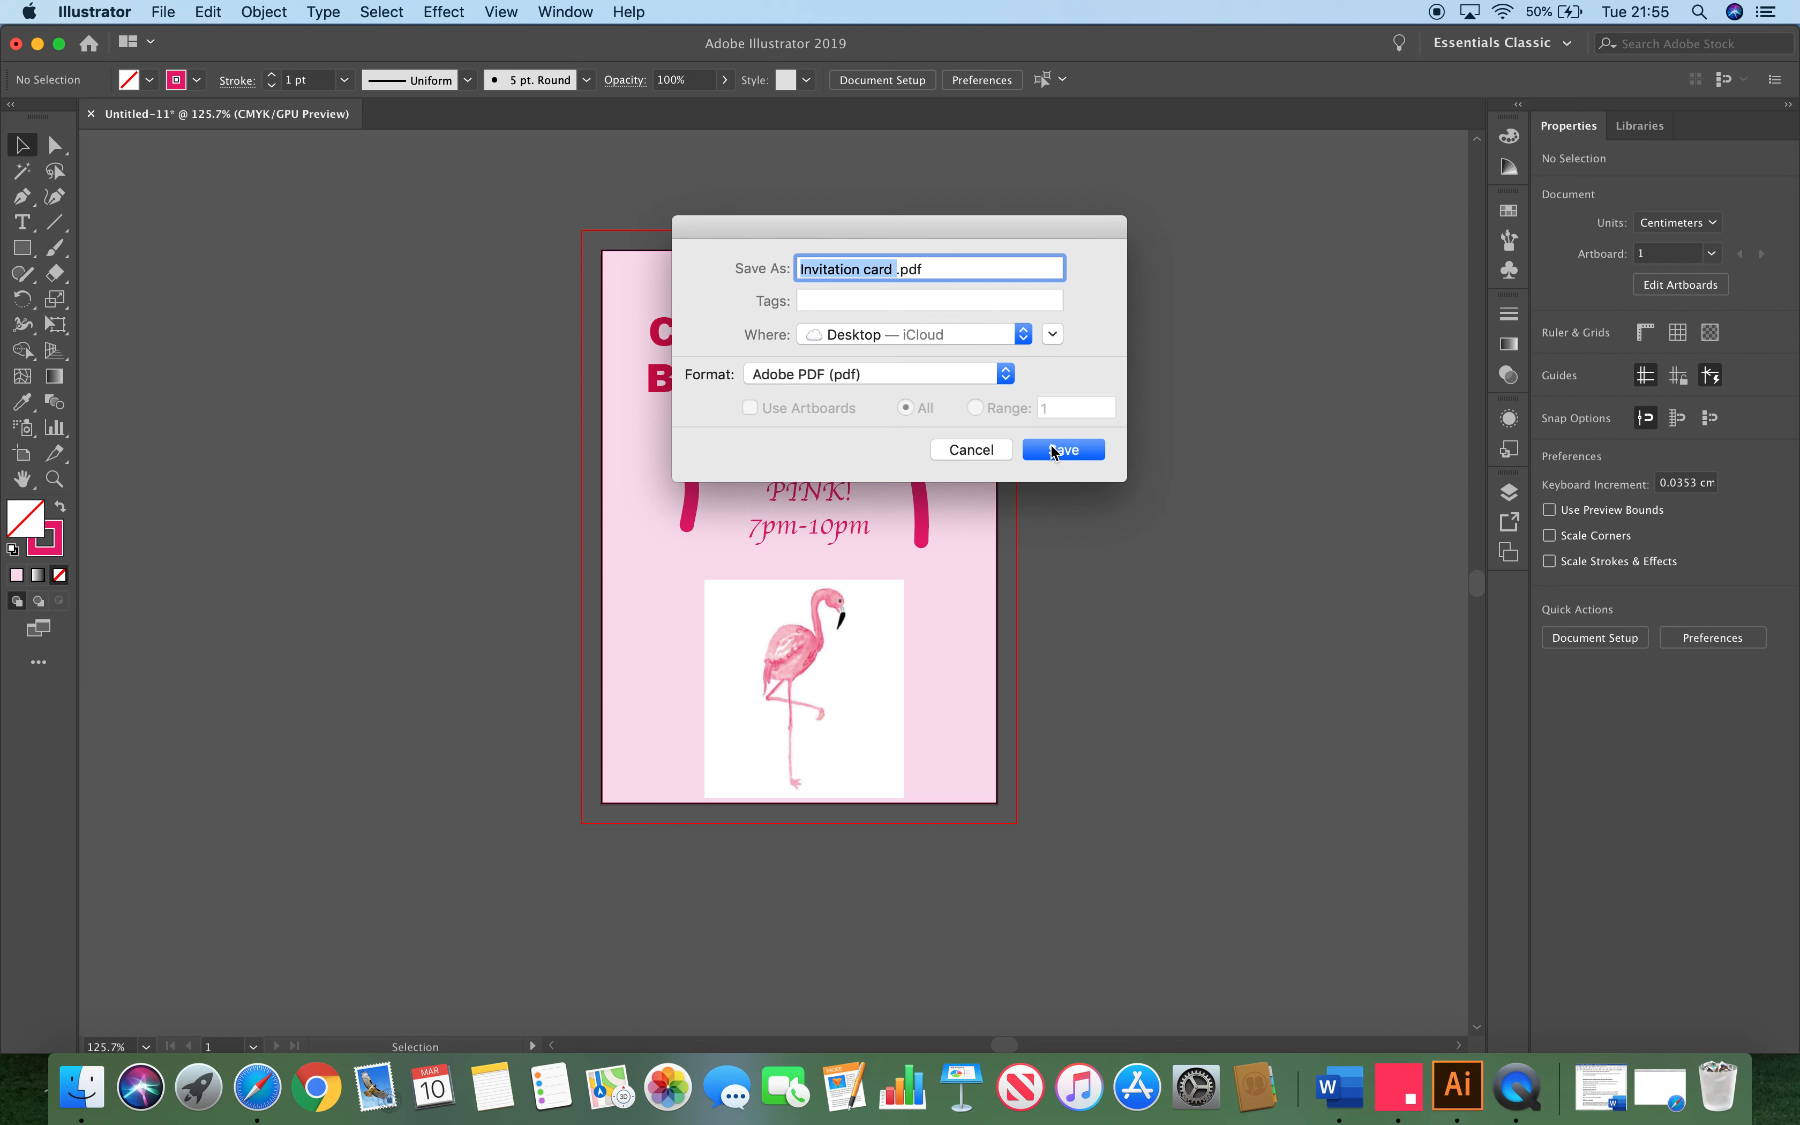
click(1055, 451)
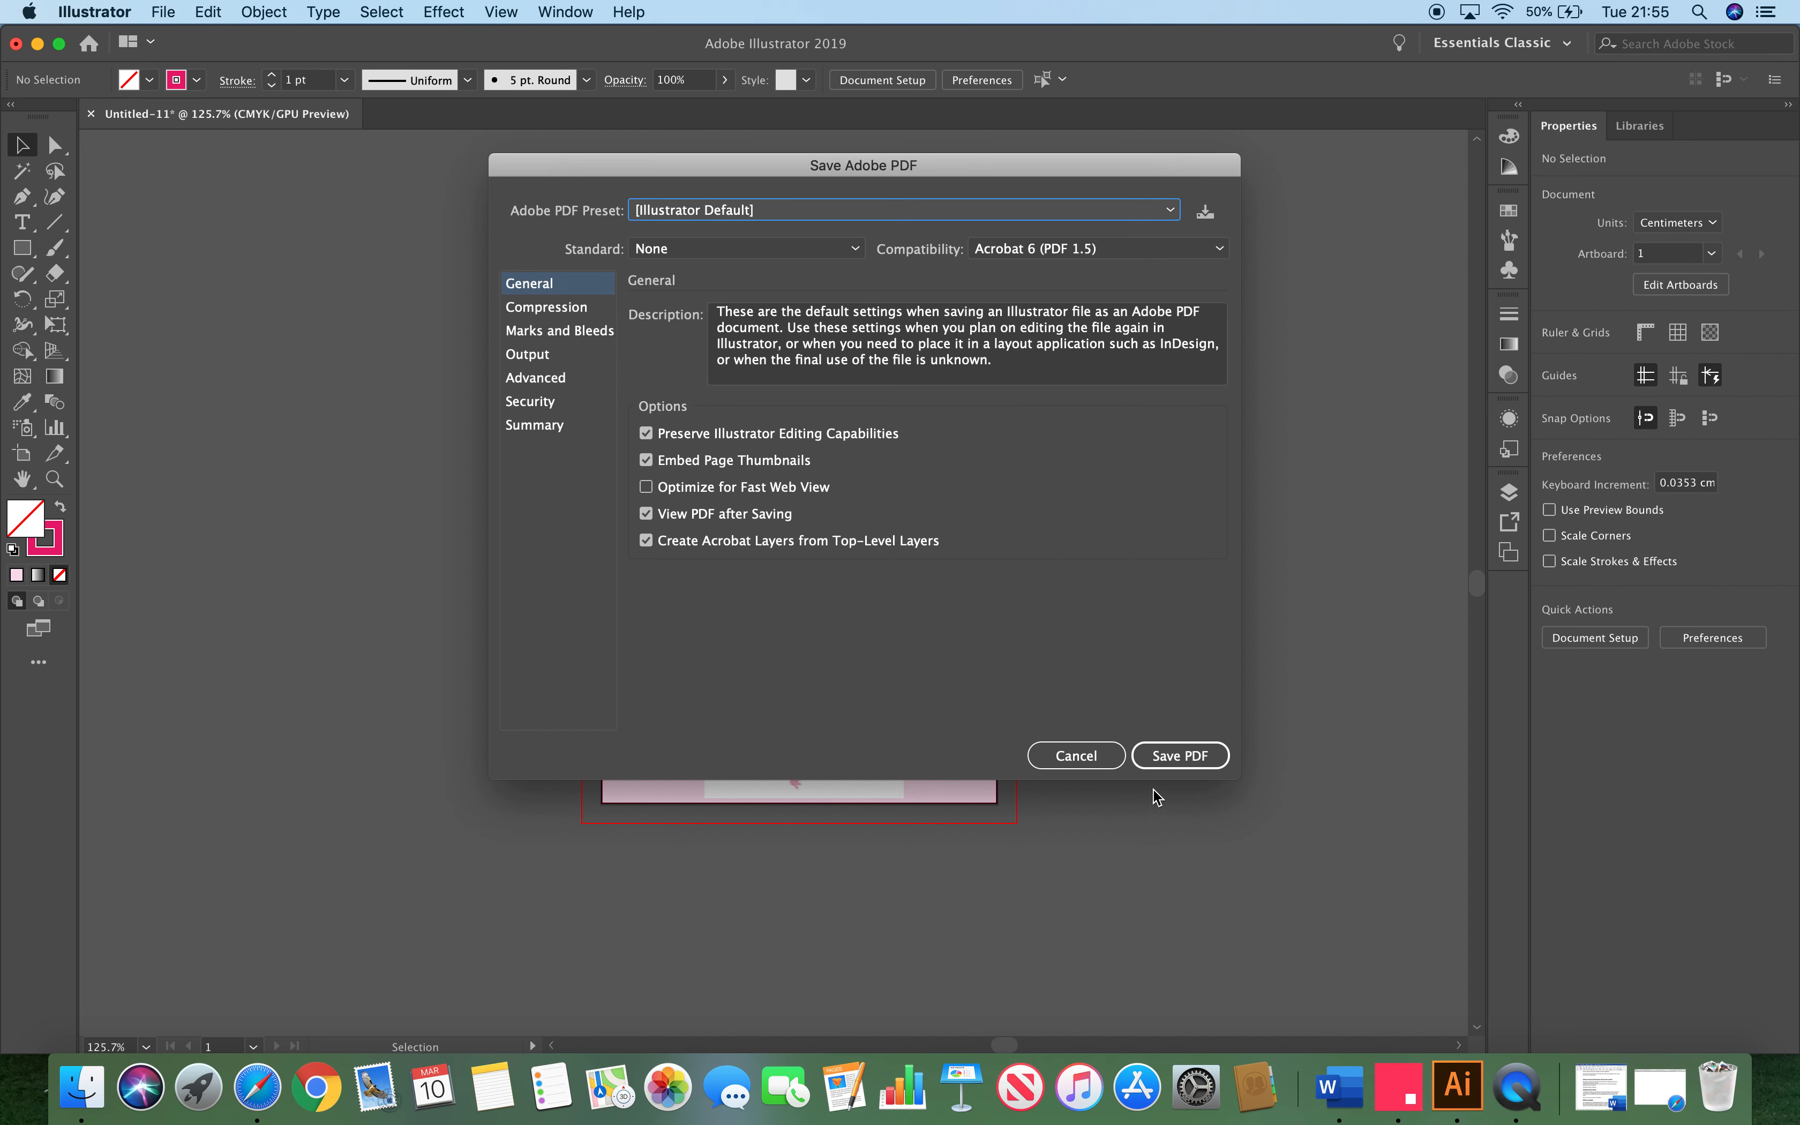
click(1170, 752)
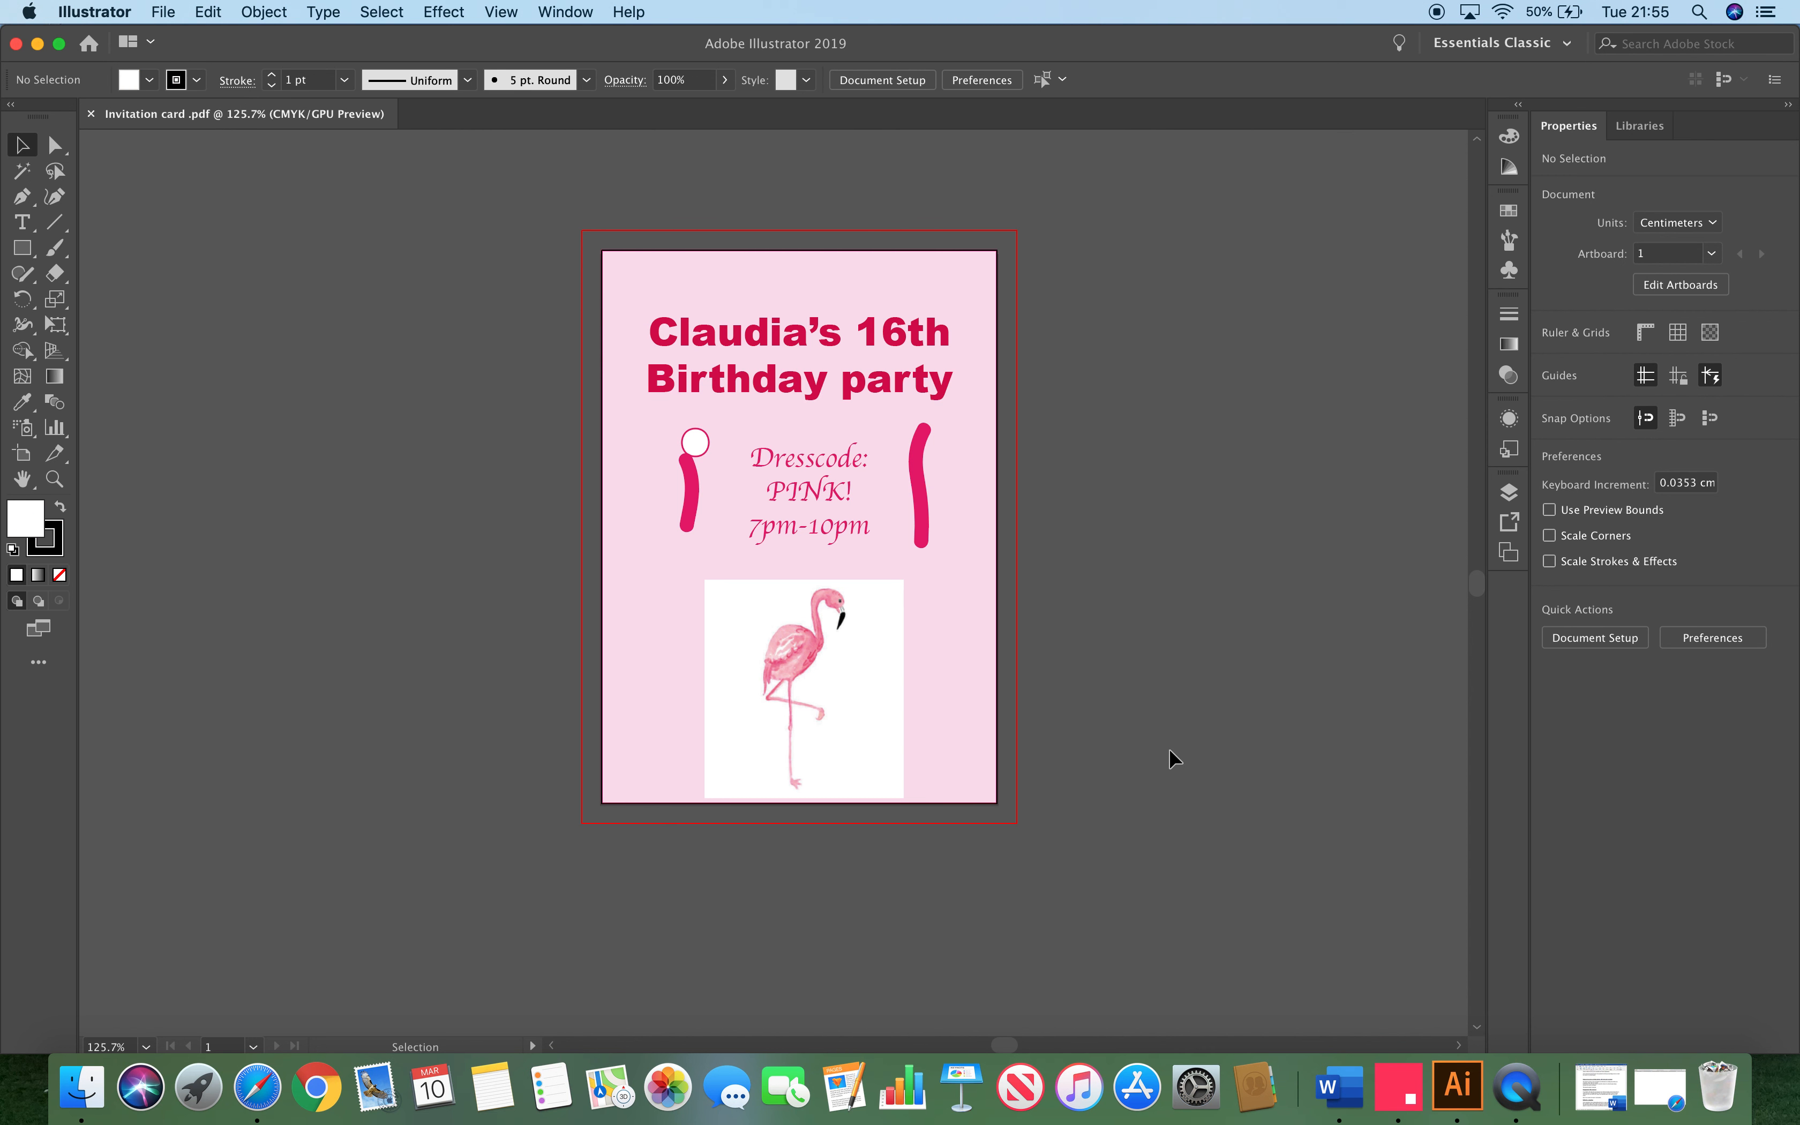